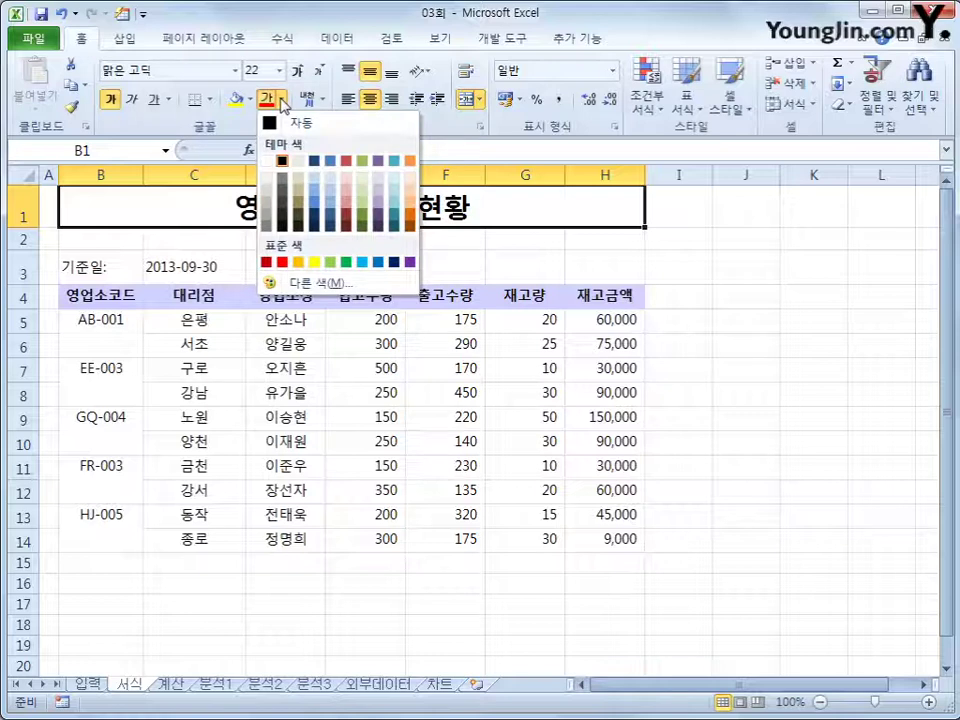
- Color the merged title in B1:H1 standard blue and set the height of row 1 to 35
left_click(378, 263)
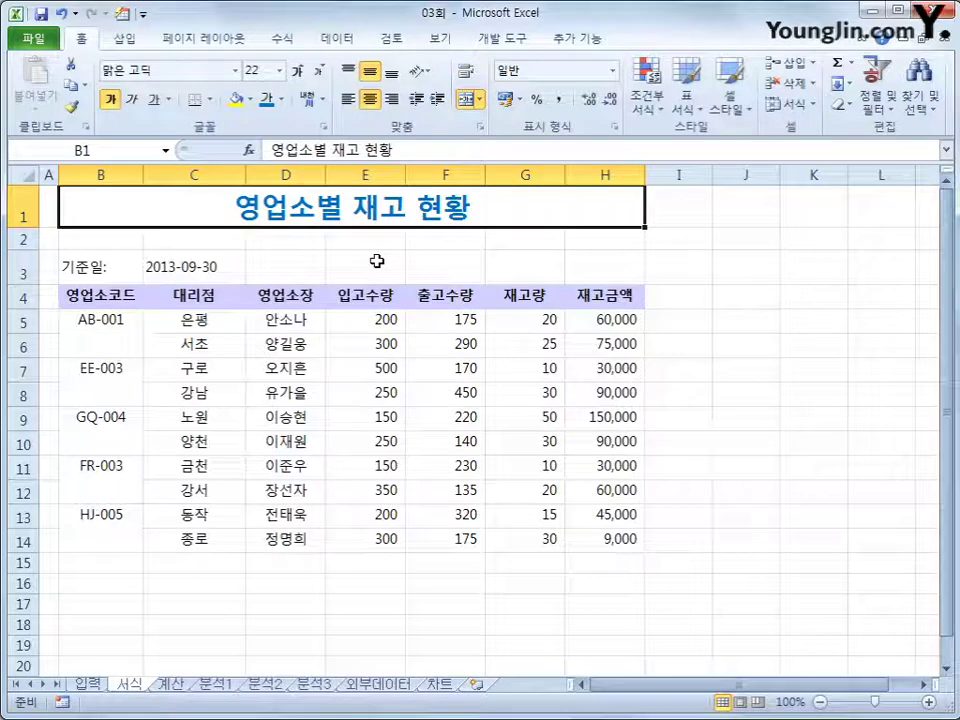
left_click(17, 214)
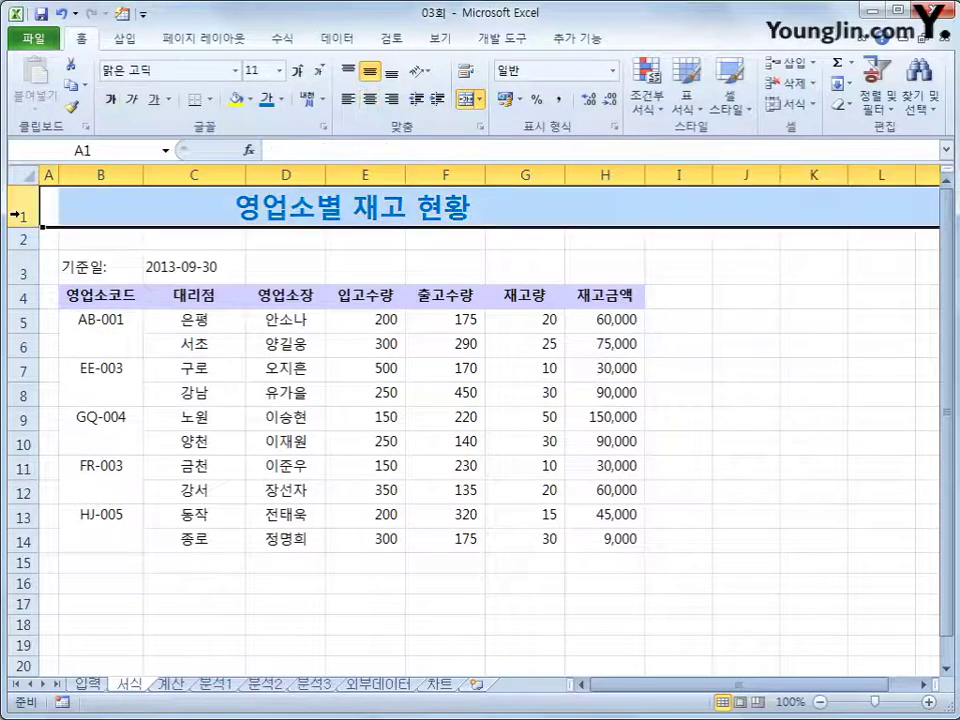
right_click(17, 214)
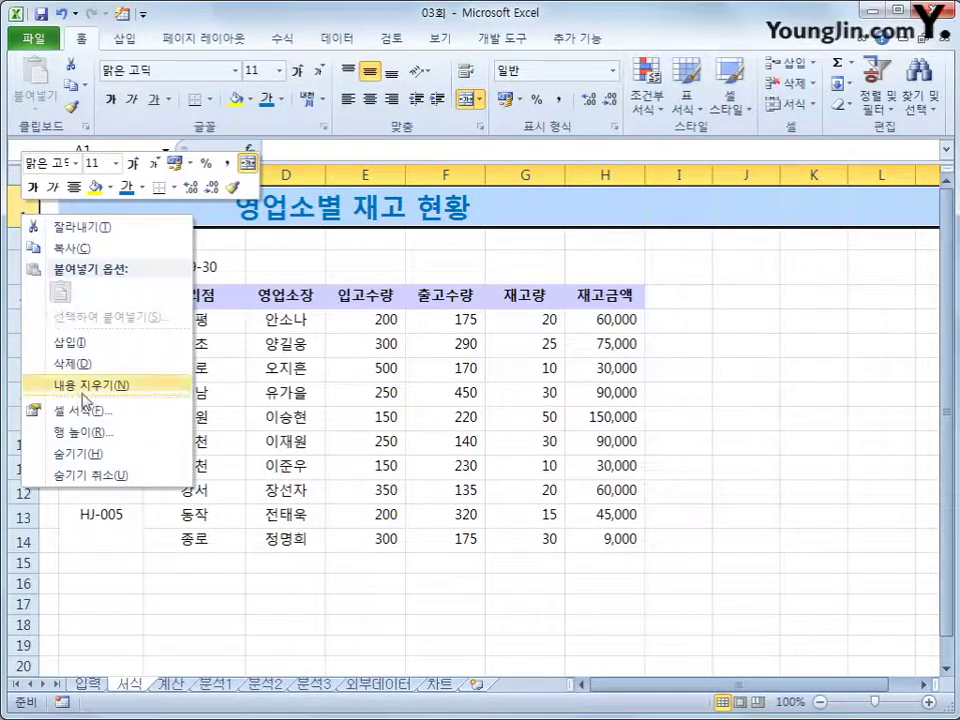
left_click(77, 433)
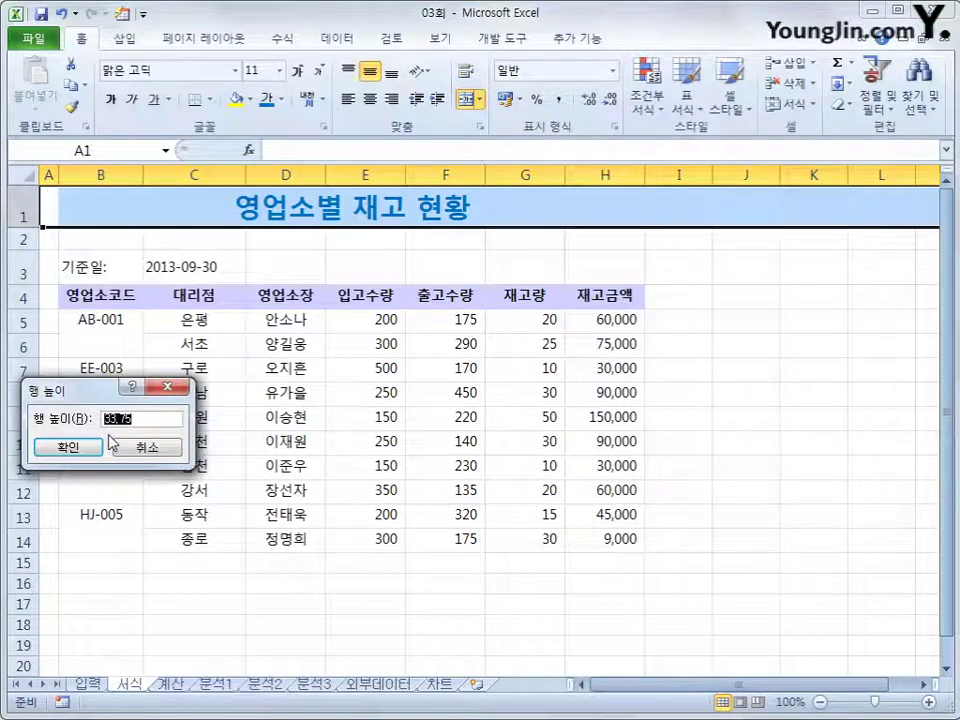
type("35")
key("Return")
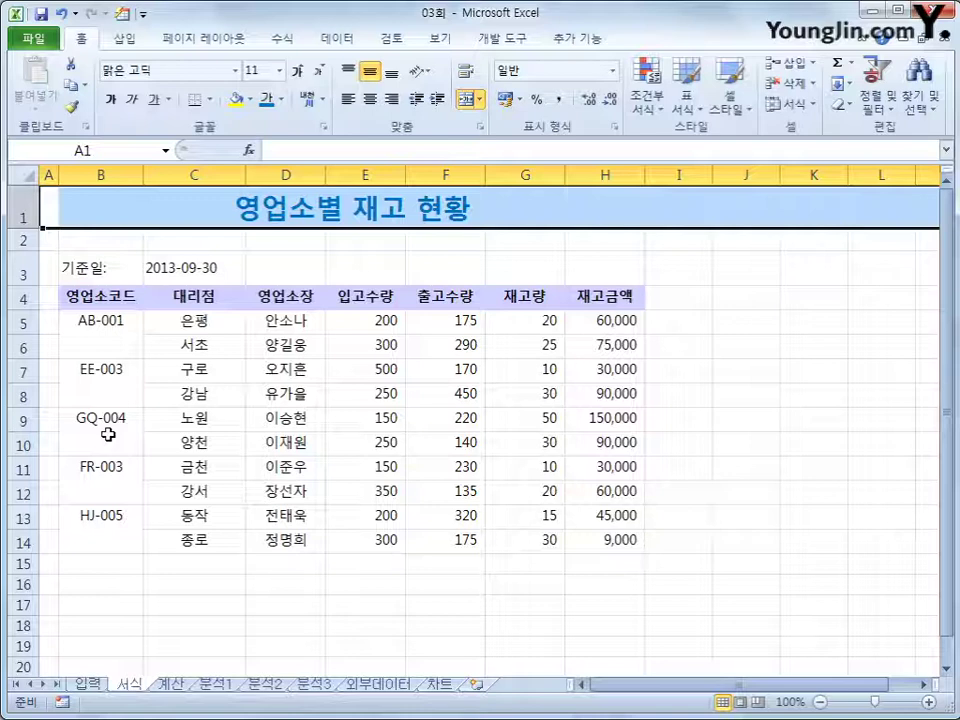
- Convert the word 현황 in the B1 title to the Hanja 現況
left_click(115, 219)
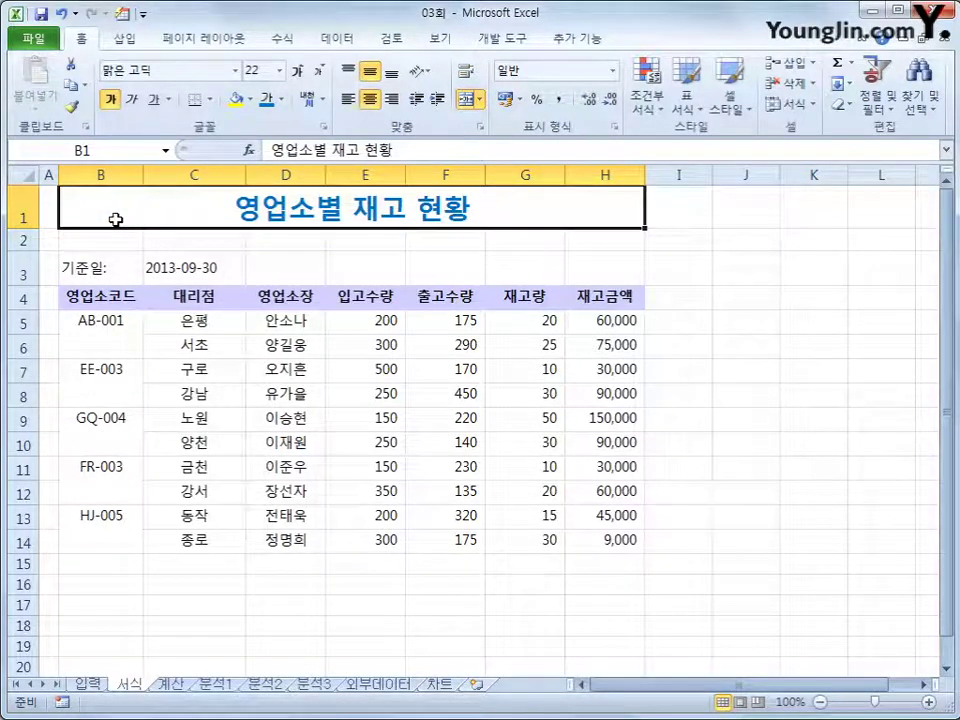
left_click(367, 150)
left_click_drag(367, 150, 396, 152)
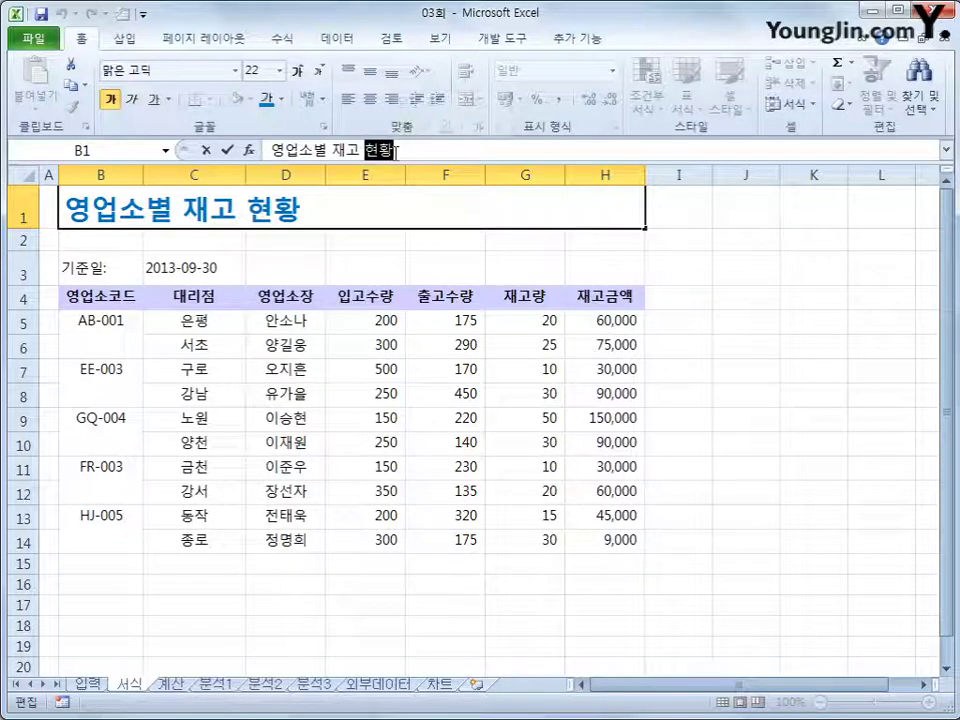
key("Hangul_Hanja")
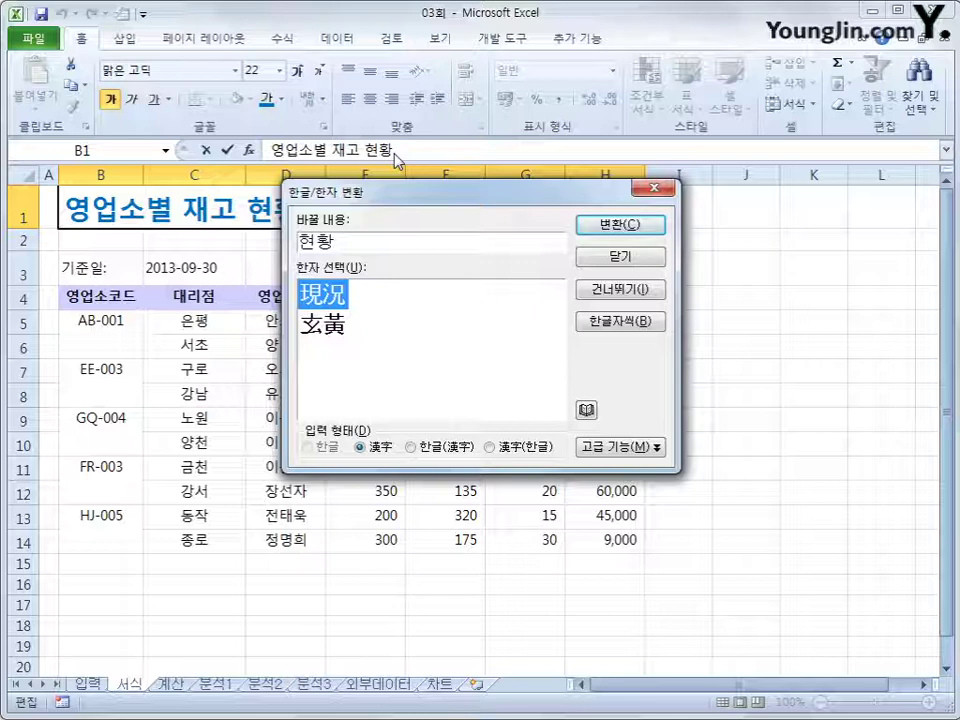
left_click(587, 226)
left_click(705, 418)
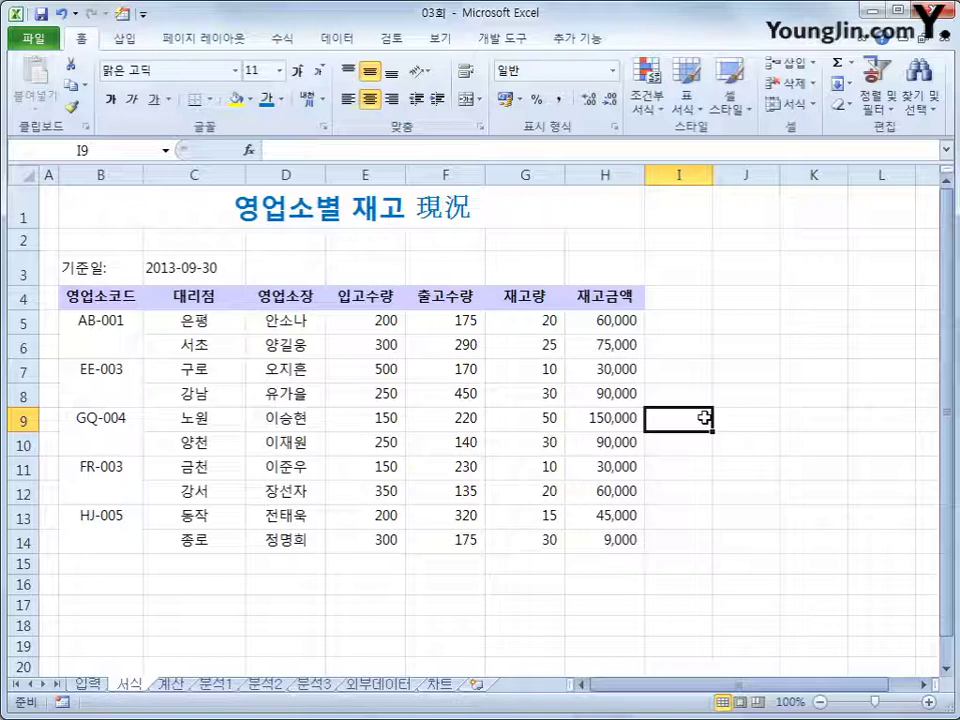
- Apply the custom number format yyyy"年" mm"月" to the date in C3
left_click(192, 273)
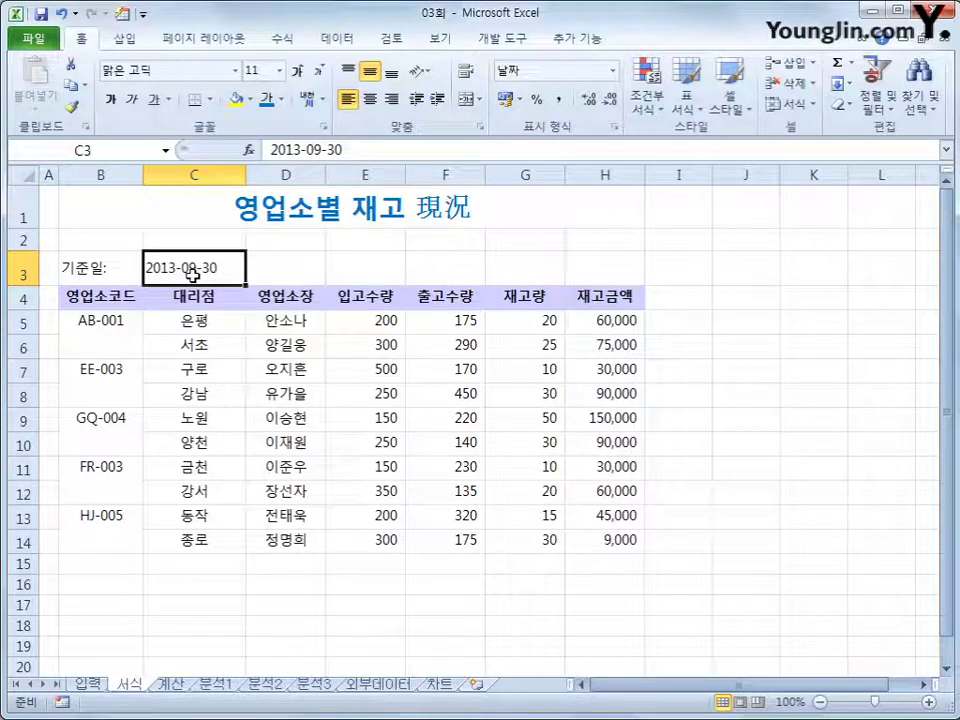
right_click(193, 264)
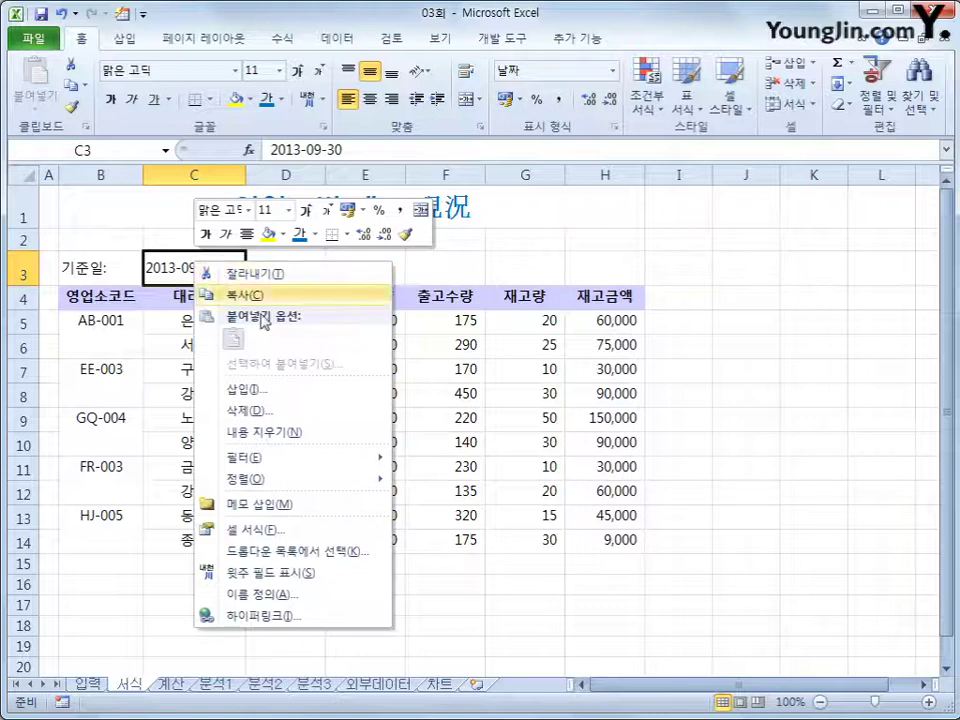
key("Escape")
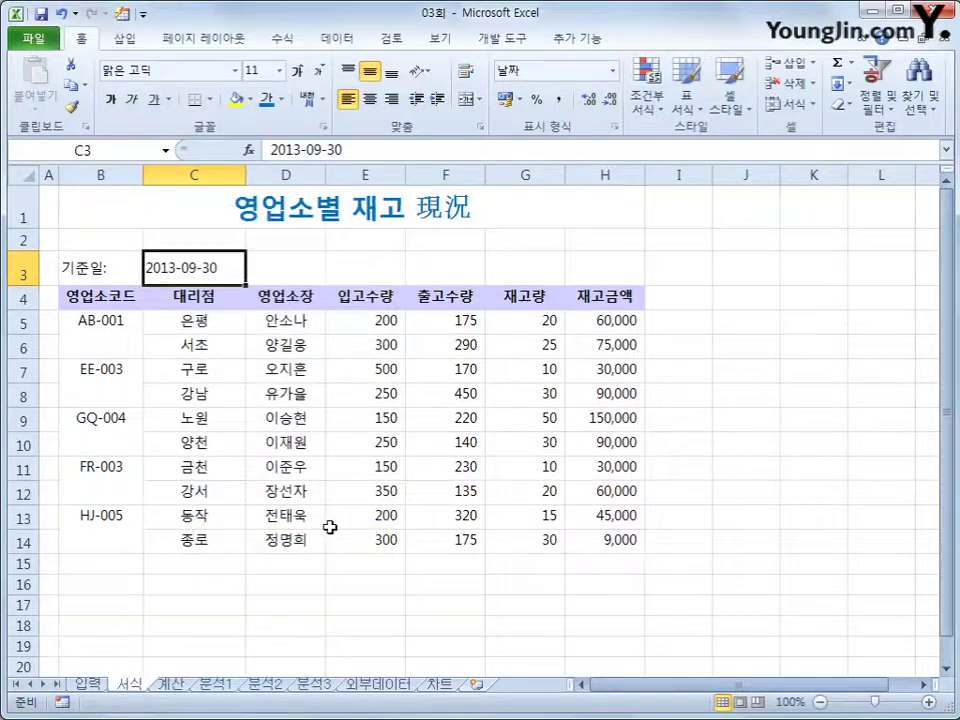
key("ctrl+1")
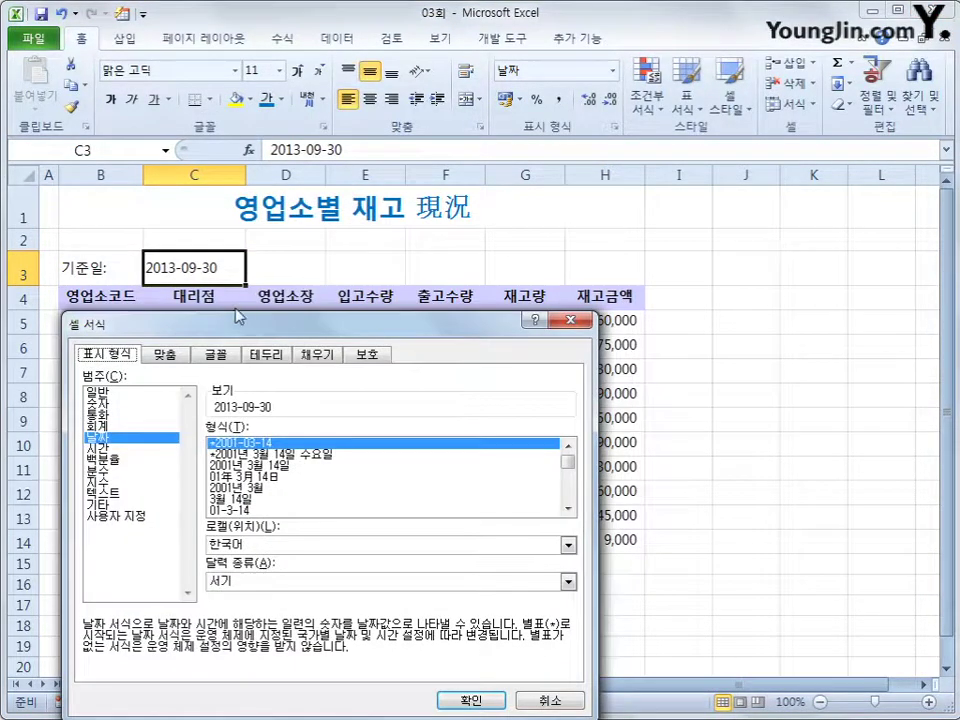
left_click_drag(242, 316, 530, 159)
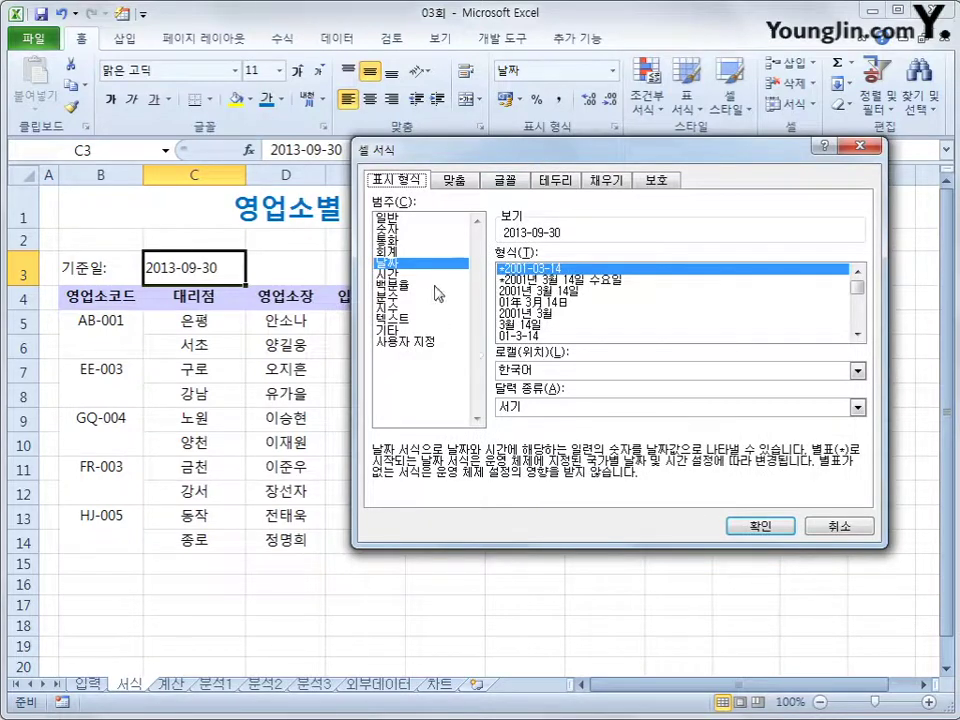
left_click(573, 303)
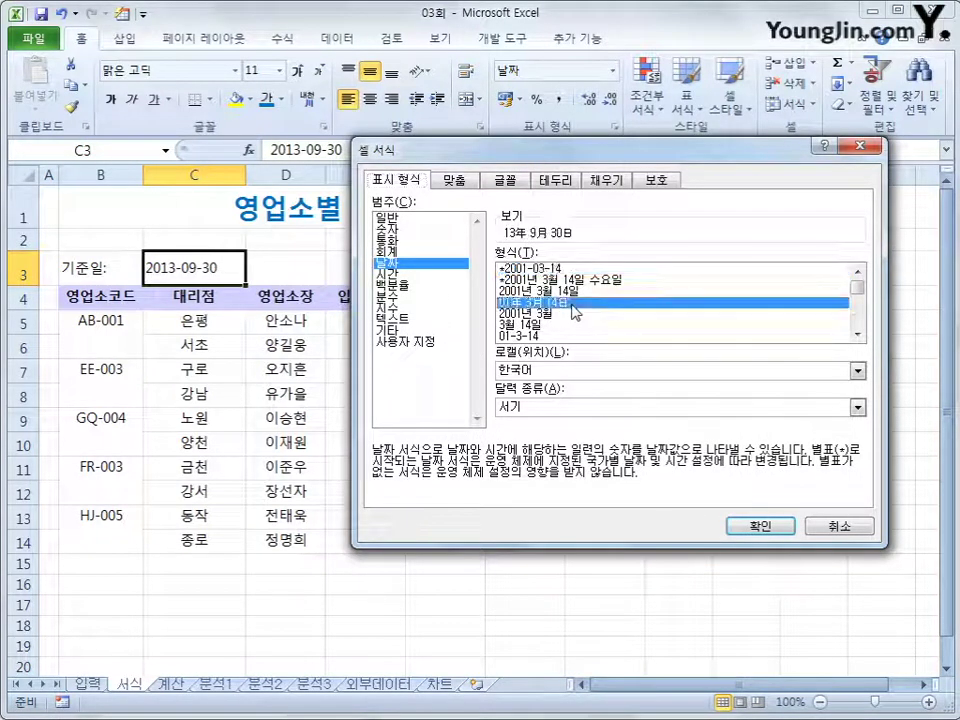
left_click(418, 343)
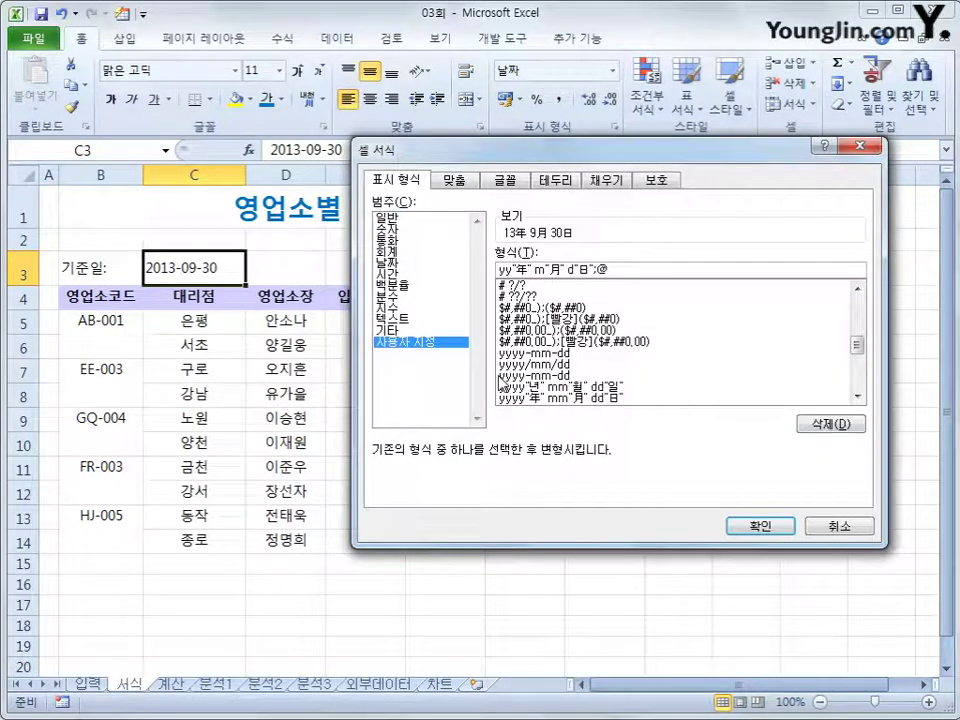
type("yy")
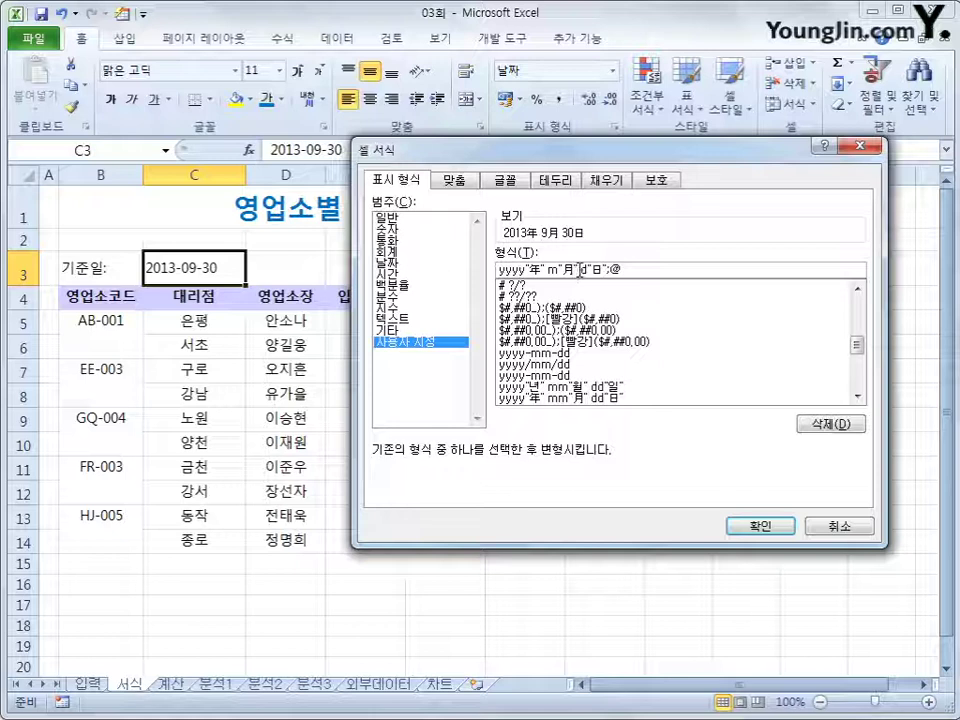
left_click_drag(577, 270, 622, 270)
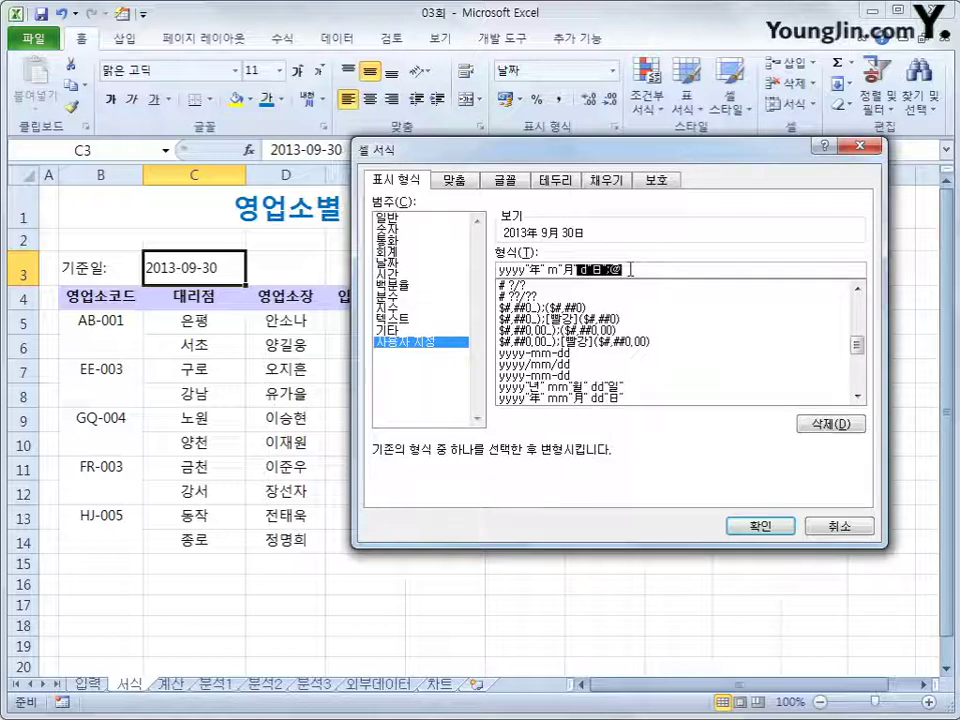
key("Delete")
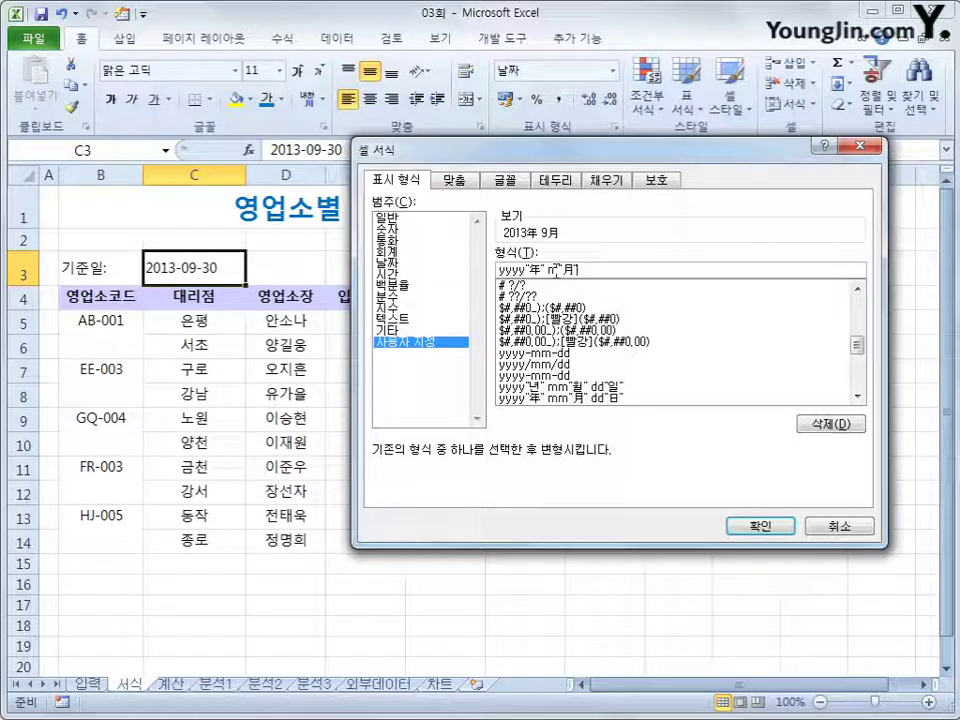
type("m")
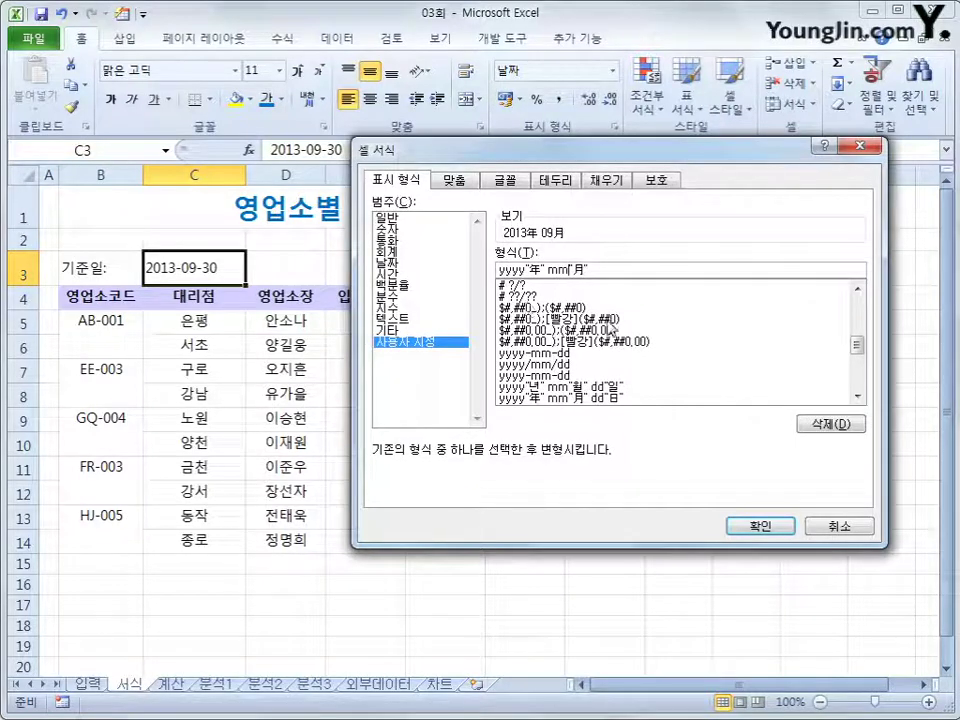
left_click(759, 528)
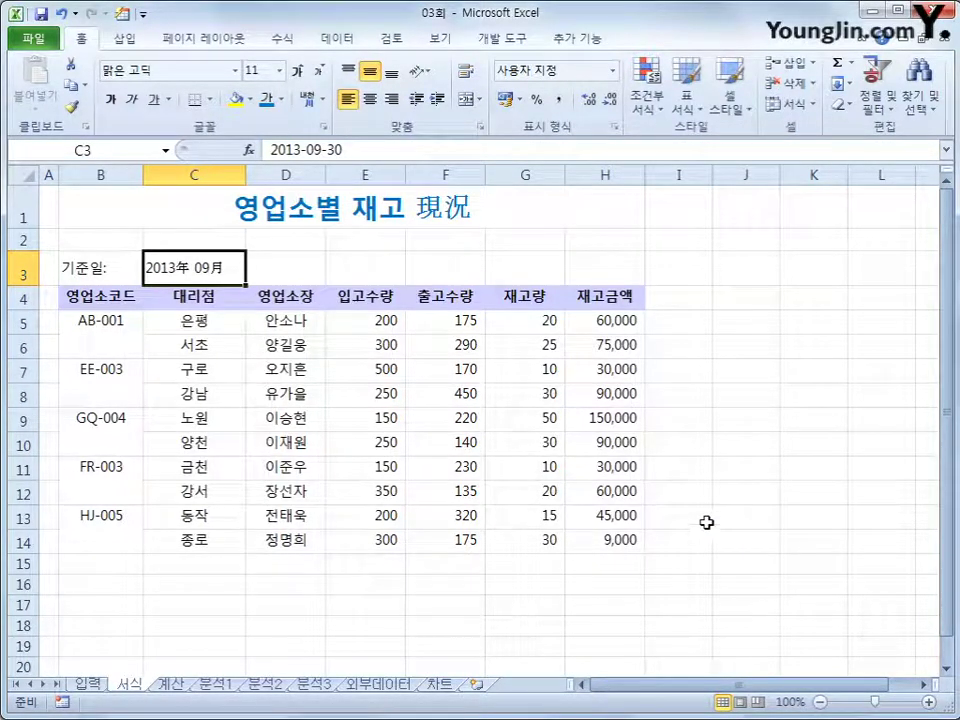
- Apply the custom number format @"구 지점" to the branch names in C5:C14
left_click_drag(215, 325, 214, 537)
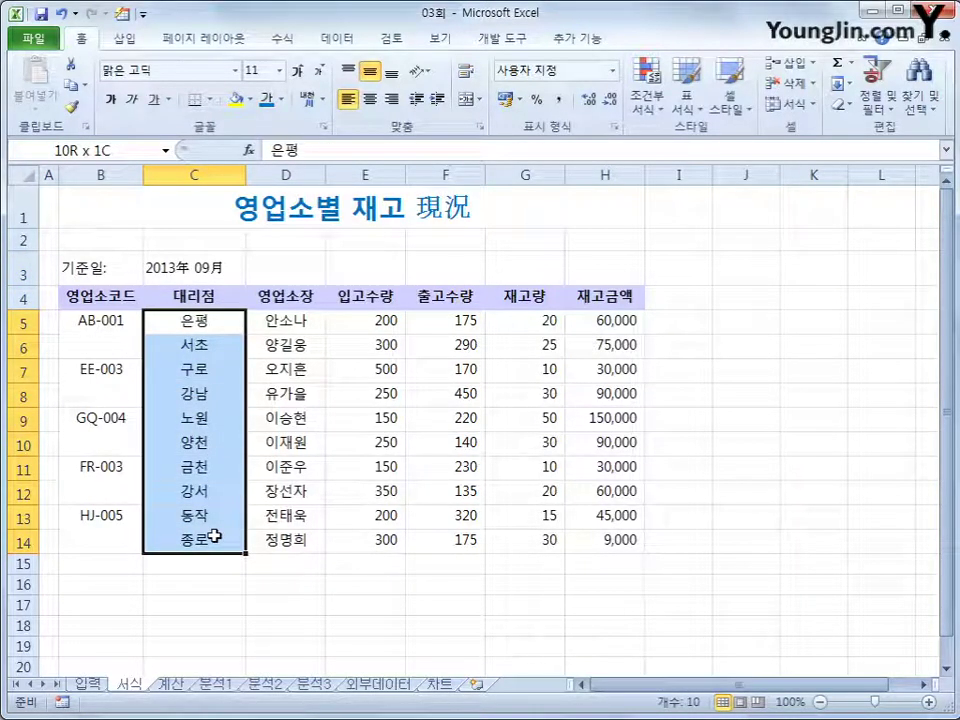
left_click_drag(214, 537, 214, 537)
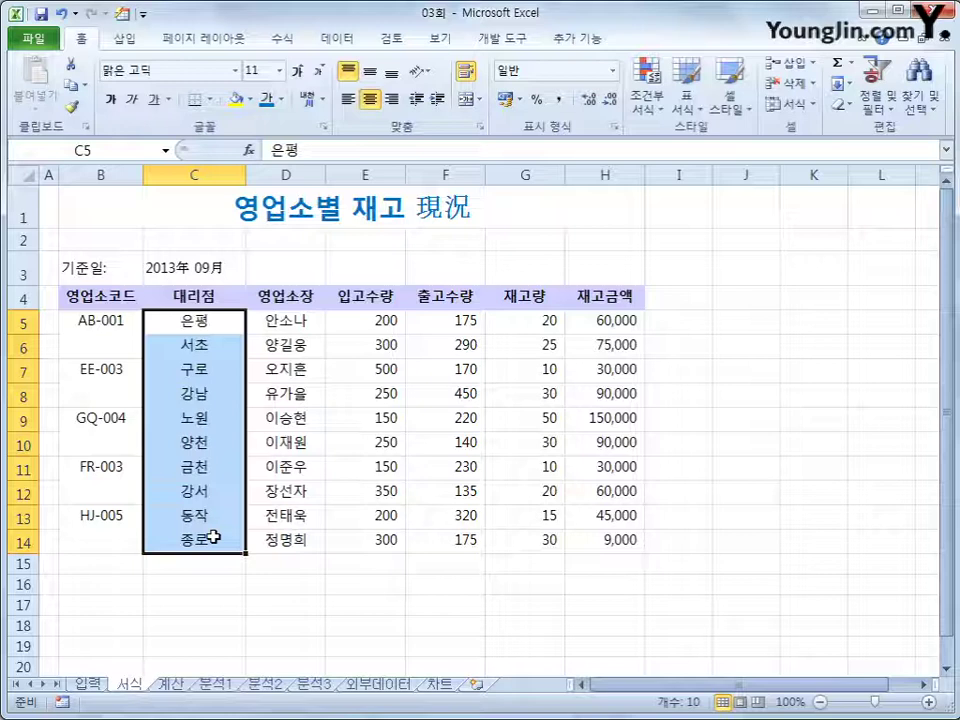
right_click(200, 402)
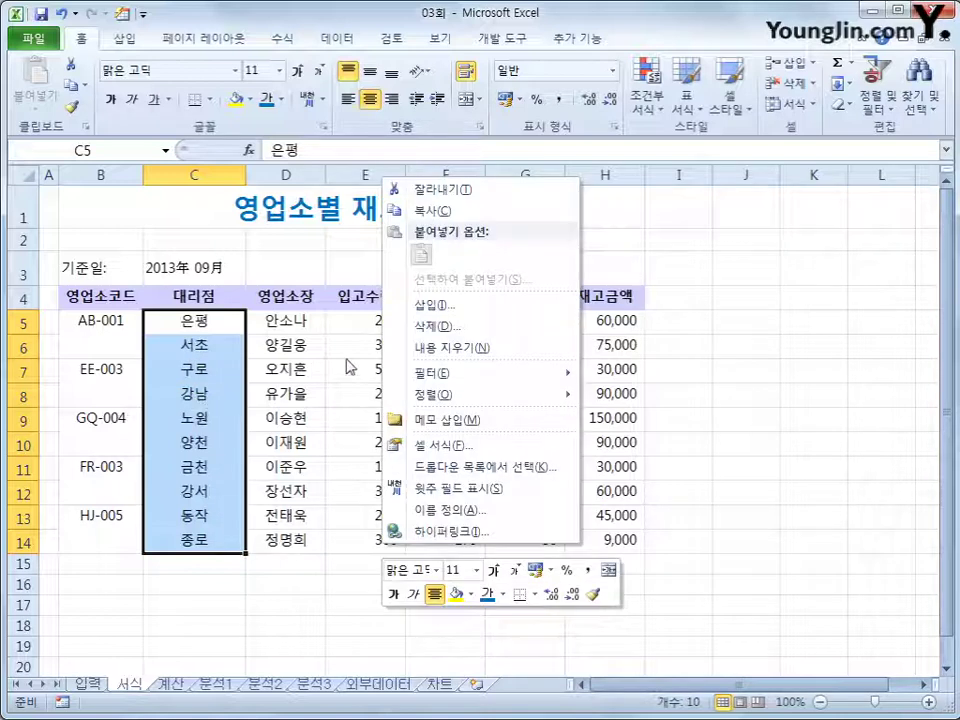
left_click(459, 452)
left_click_drag(544, 236, 666, 159)
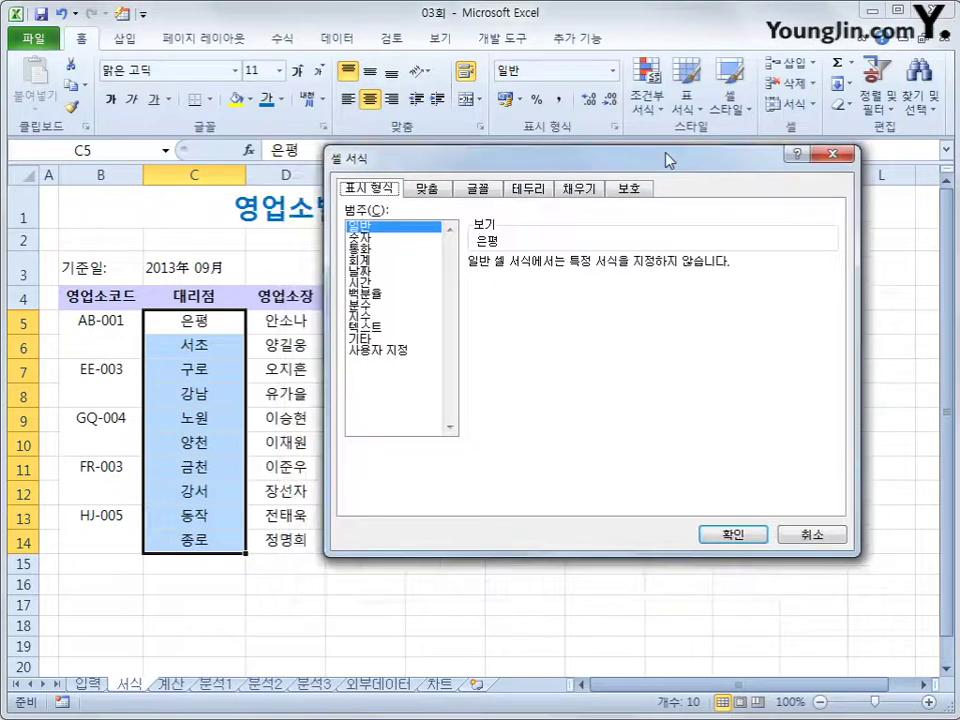
left_click(416, 351)
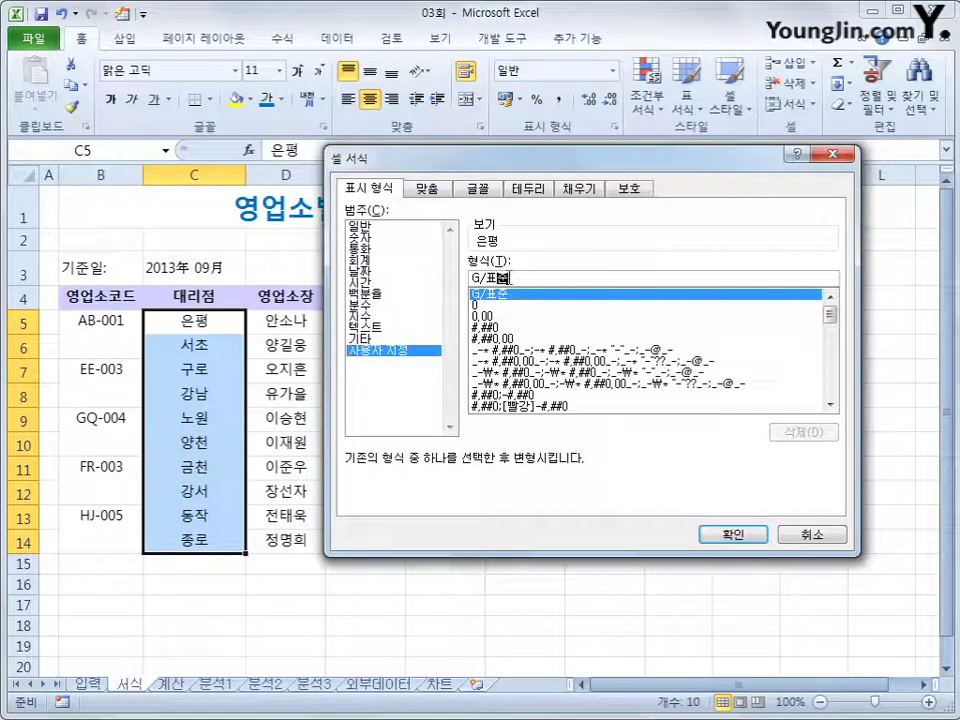
left_click_drag(510, 278, 452, 280)
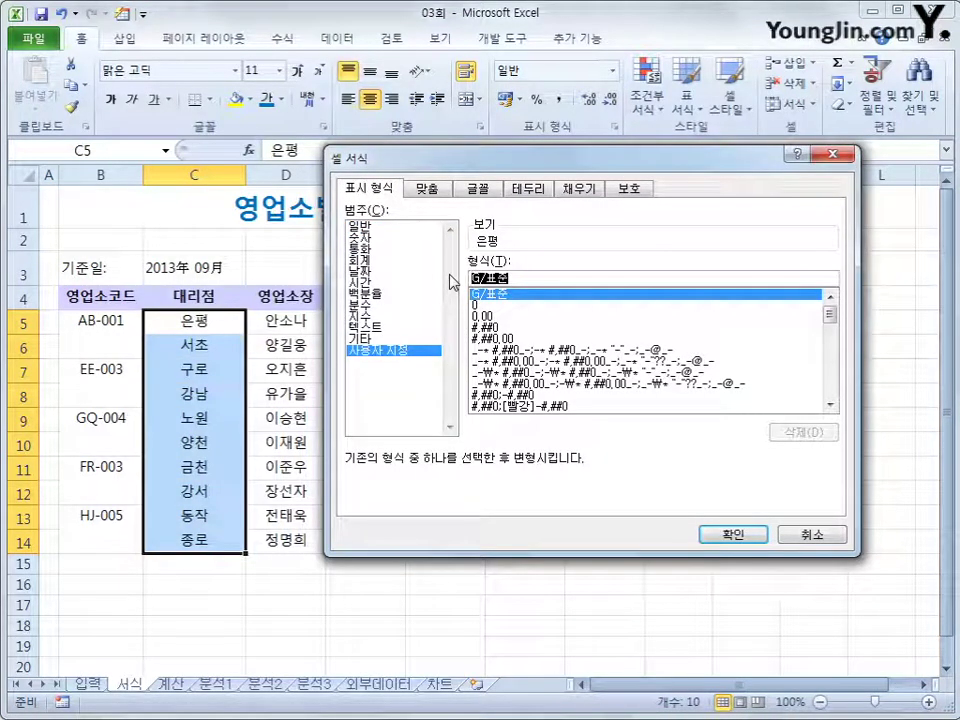
type("@")
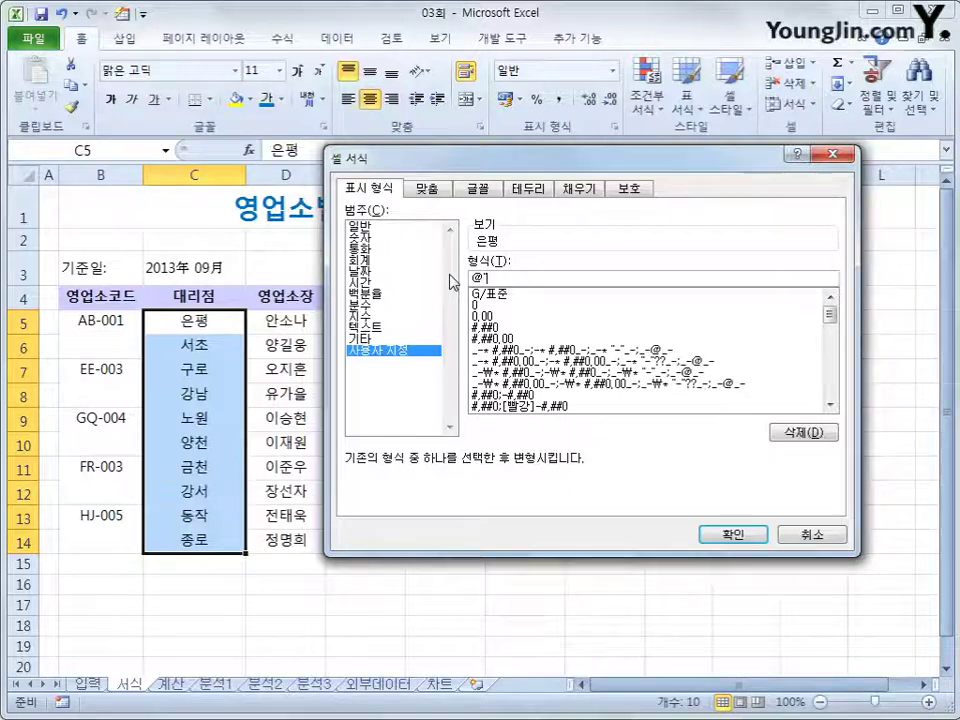
type("\"구 지점")
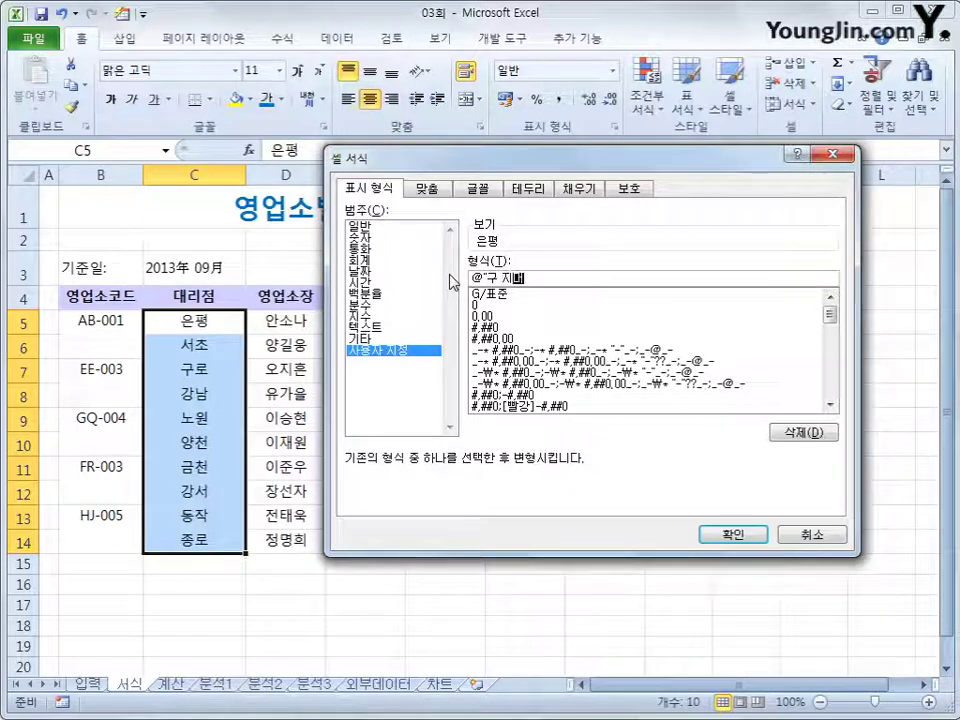
type("\"")
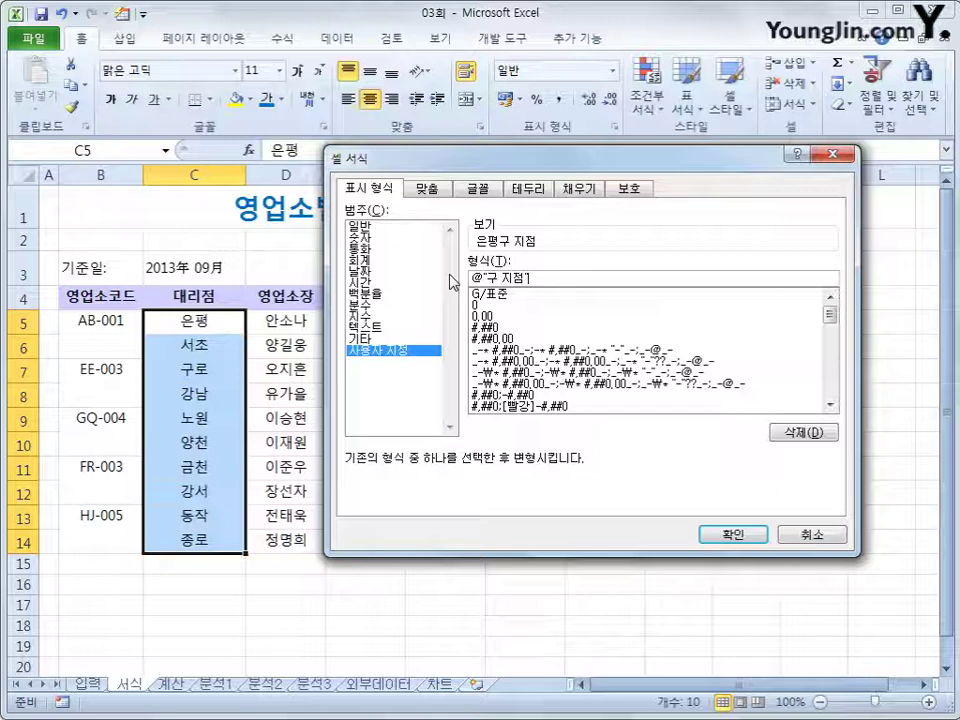
left_click(745, 534)
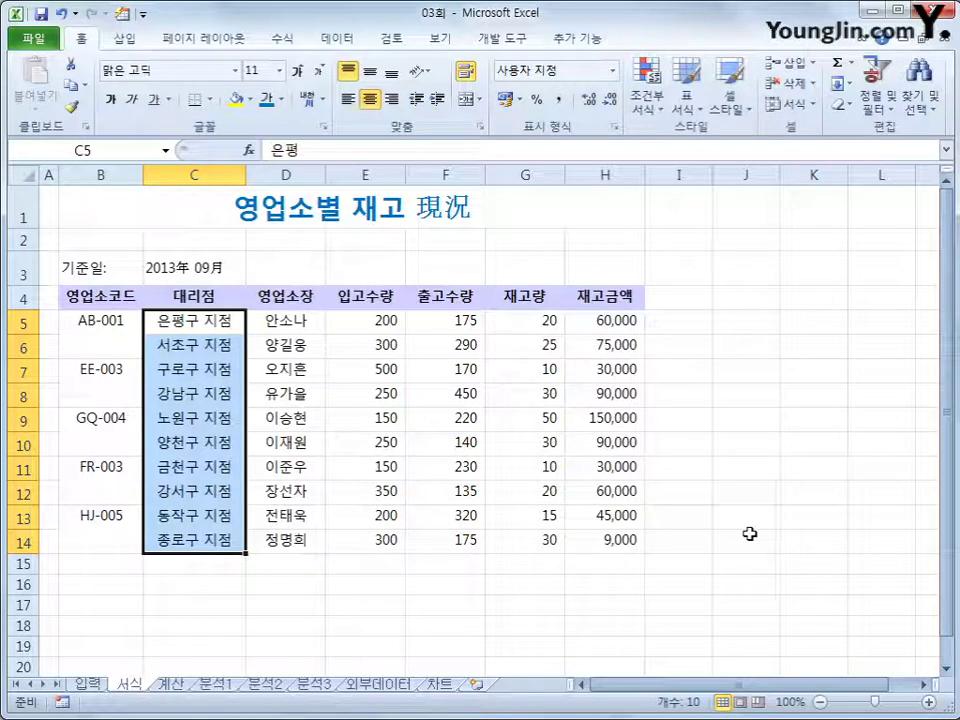
- Add all borders to the table B4:H14 and align its text vertically to the middle
left_click_drag(99, 300, 606, 550)
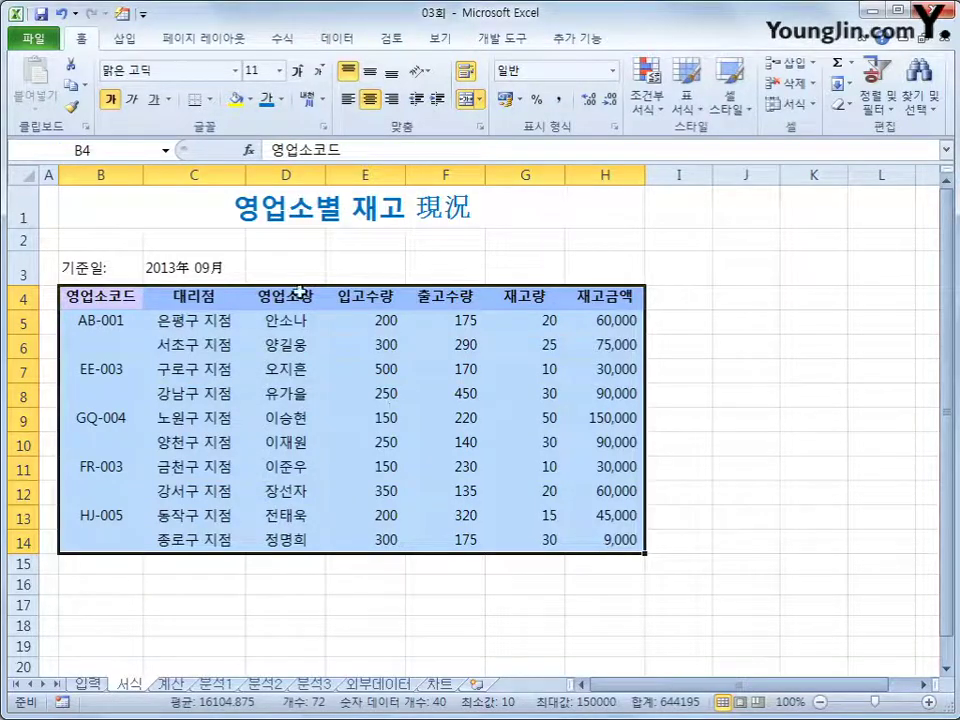
left_click(210, 100)
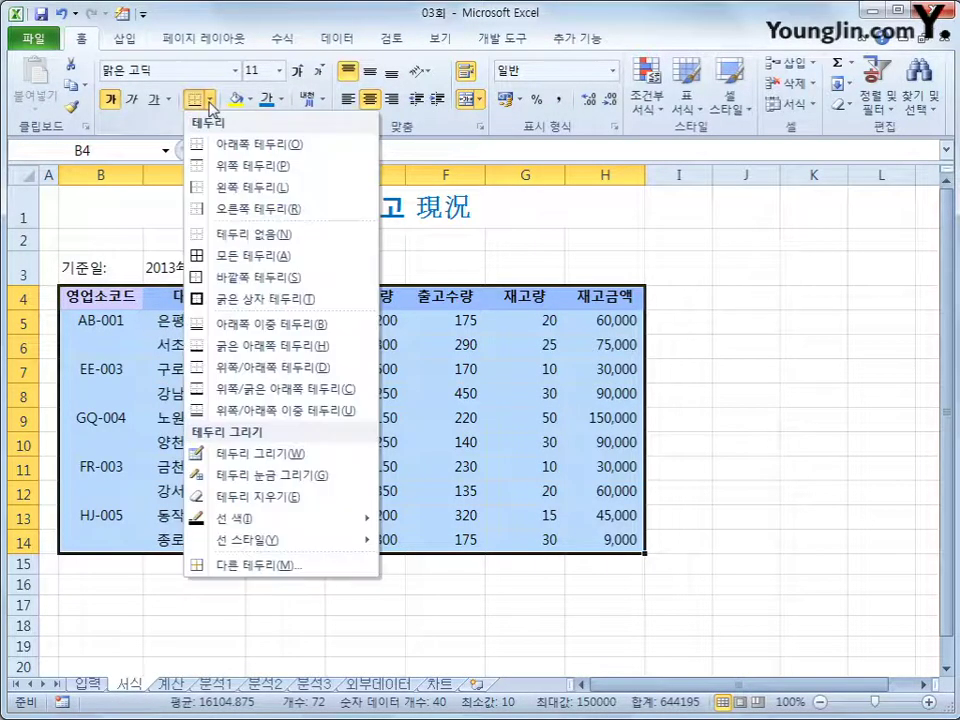
left_click(245, 259)
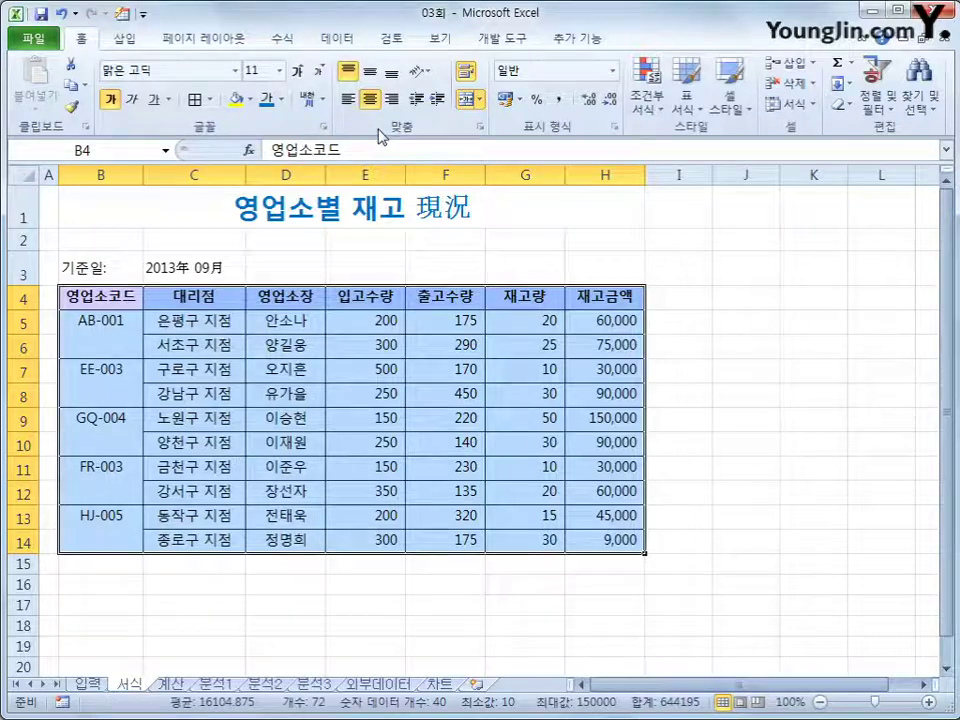
left_click(369, 74)
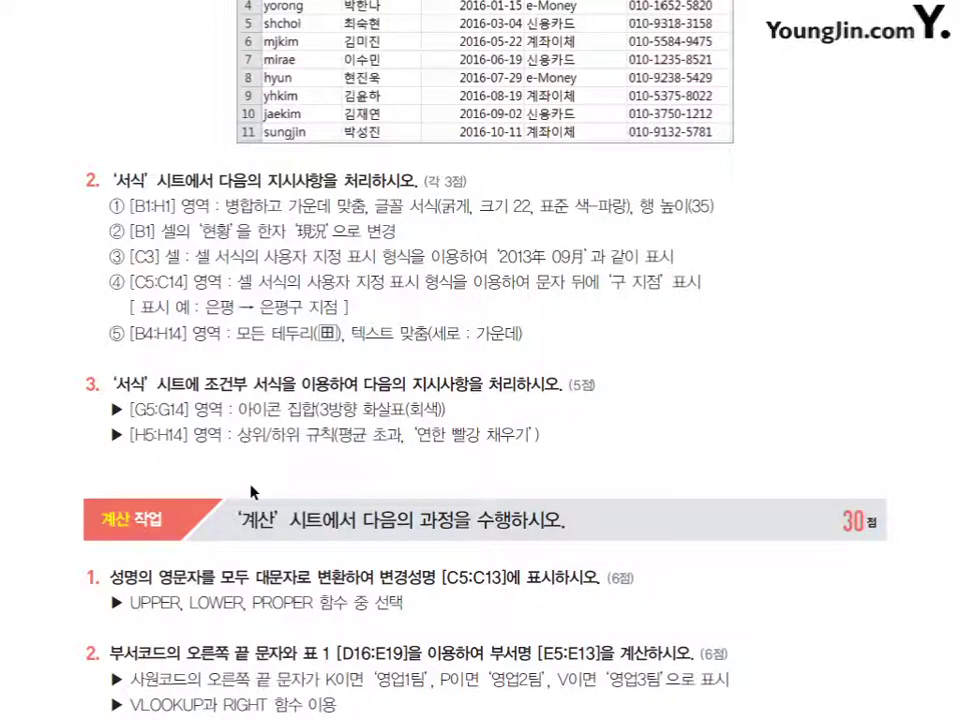
- Apply the coloured three-arrow icon set as conditional formatting to the stock quantities in G5:G14
left_click_drag(238, 409, 318, 409)
left_click_drag(238, 434, 338, 435)
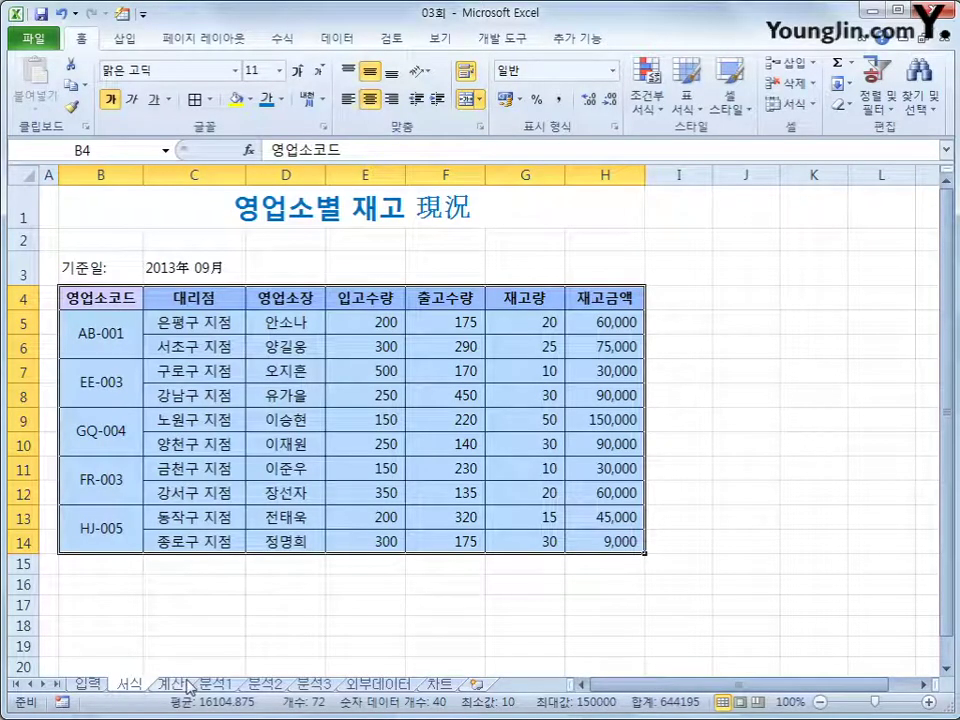
left_click(249, 601)
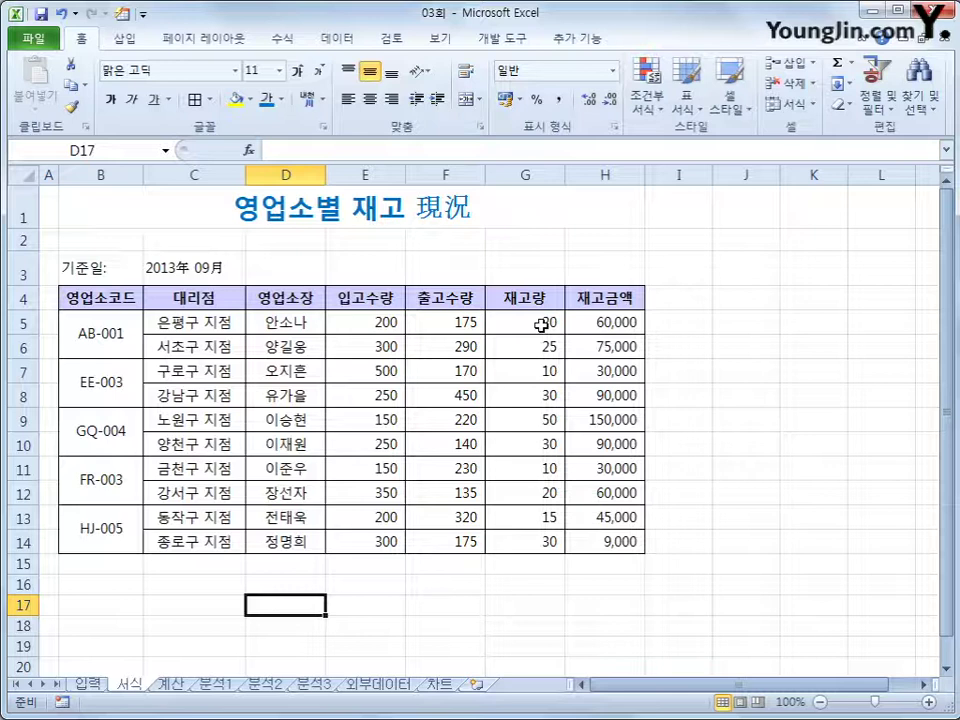
left_click_drag(540, 325, 541, 543)
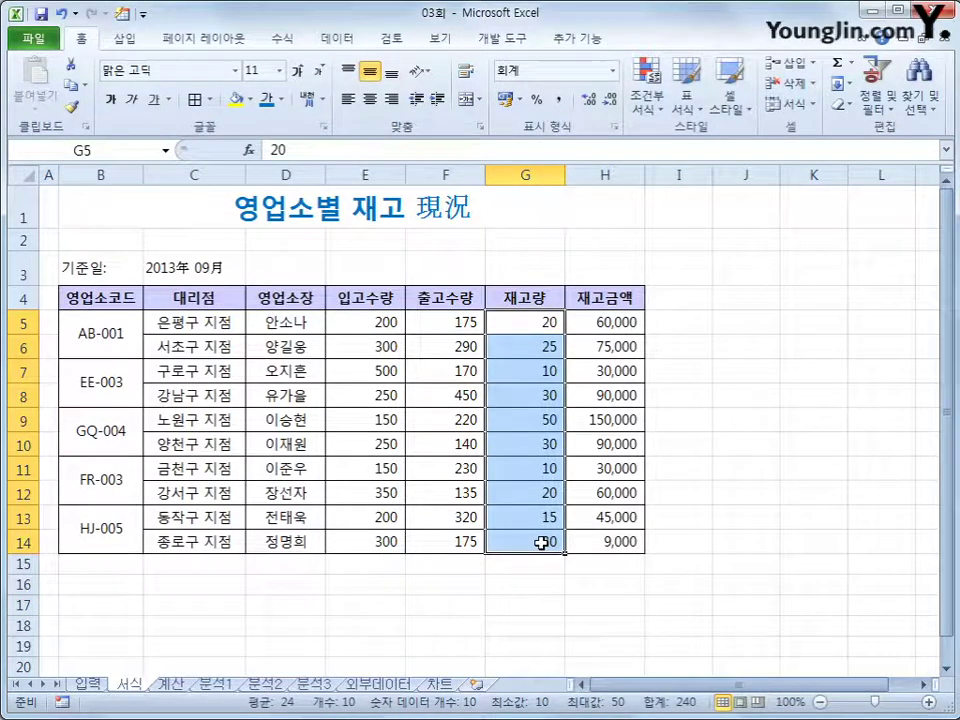
left_click(652, 104)
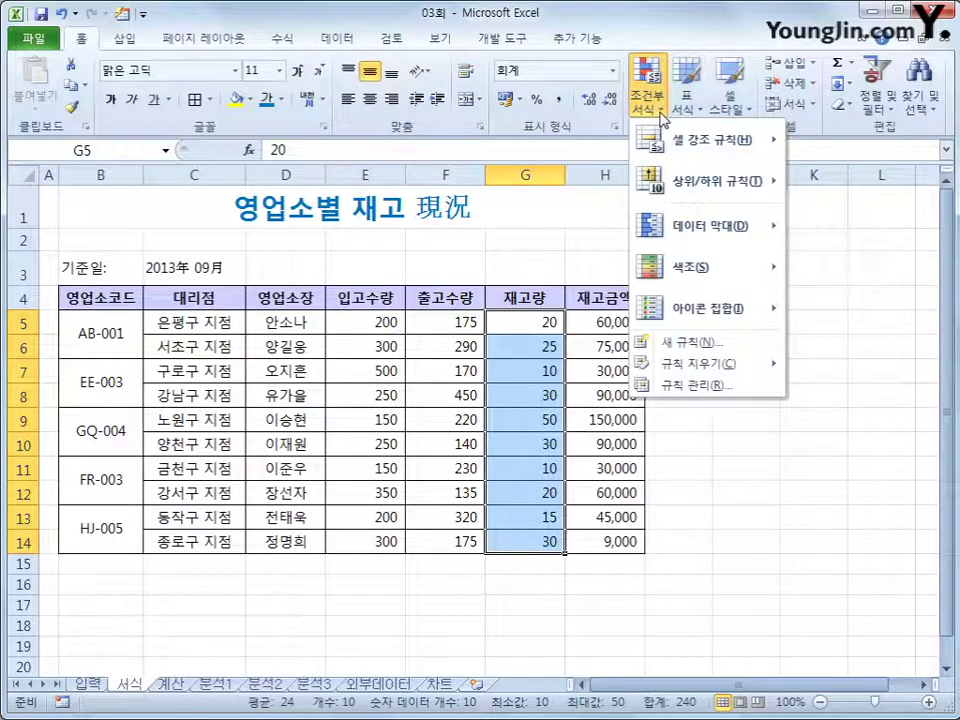
mouse_move(696, 311)
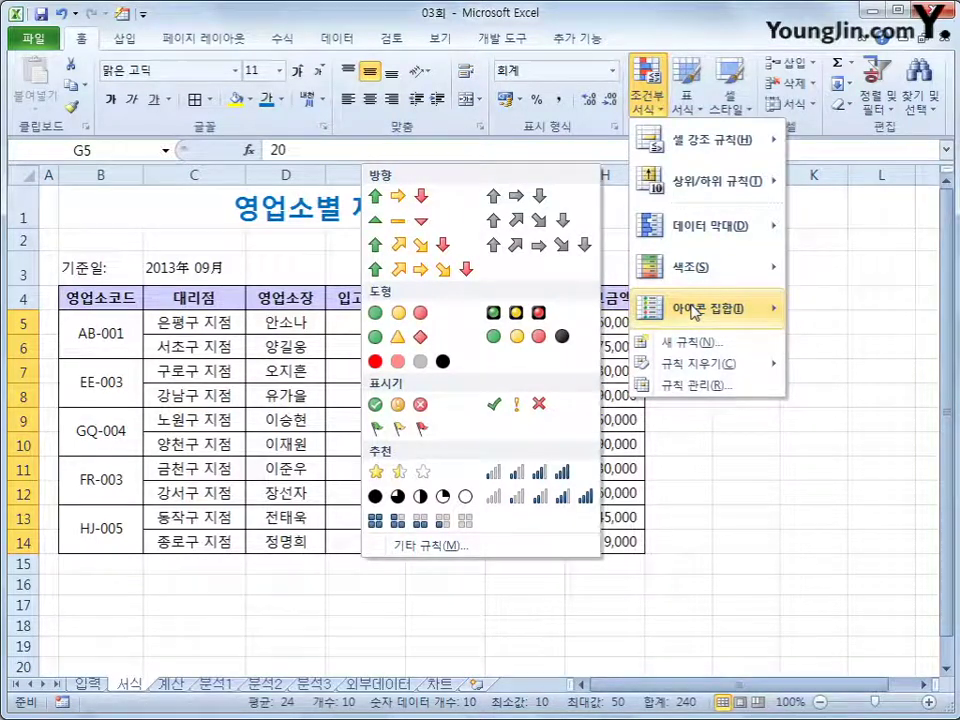
left_click(419, 205)
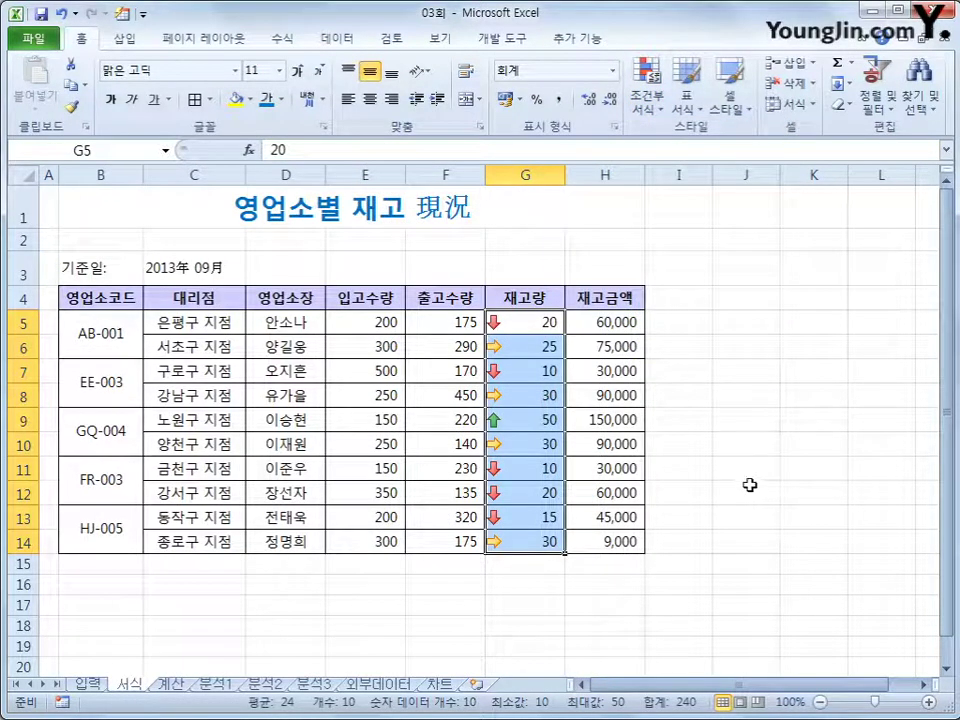
- Change the conditional formatting of the stock quantities in G5:G14 to the grey three-arrow icon set
left_click(648, 100)
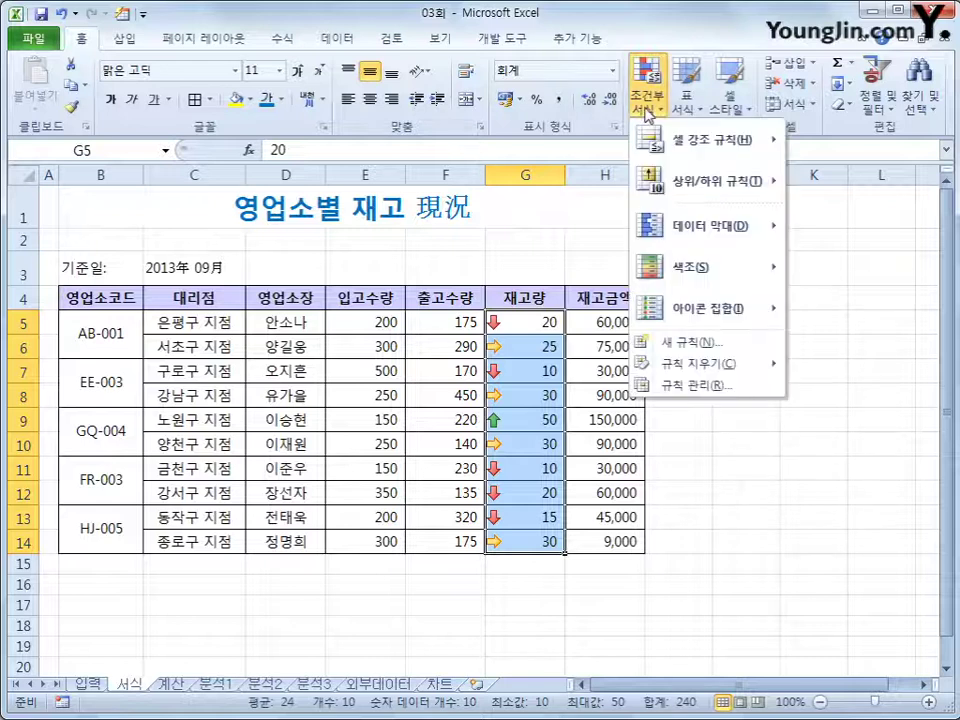
mouse_move(679, 280)
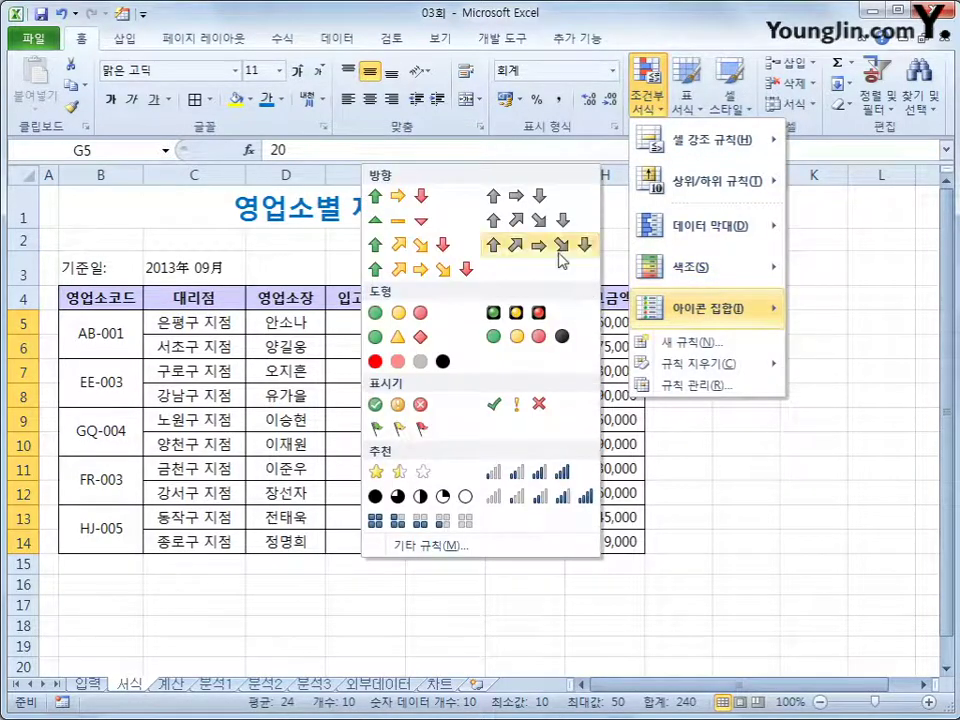
left_click(543, 196)
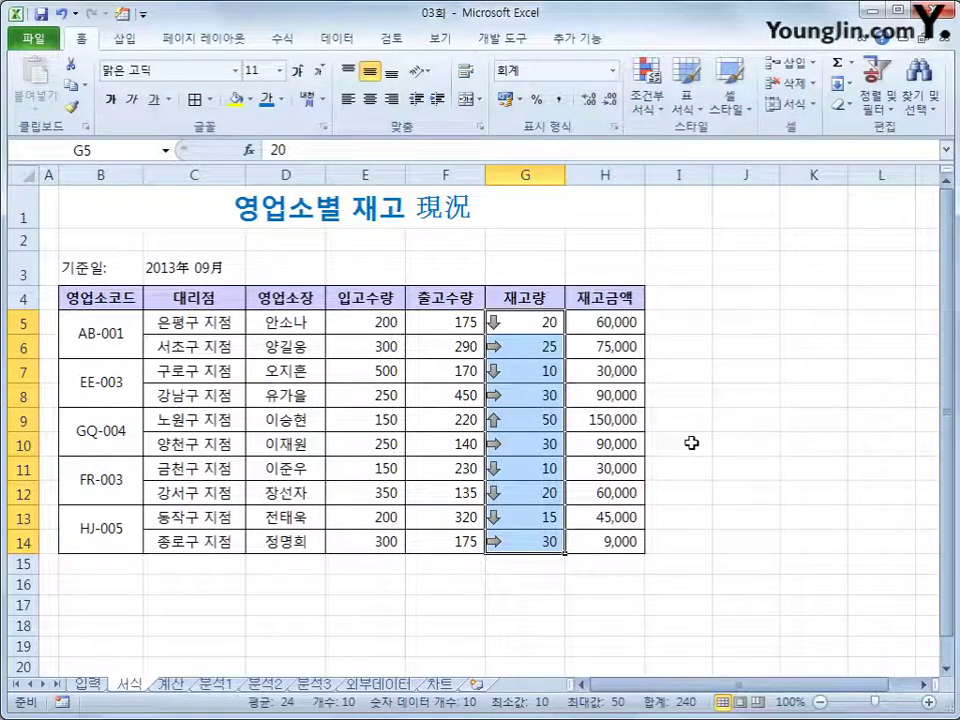
- Add an above-average (평균 초과) conditional formatting rule with 연한 빨강 채우기 to the stock amounts in H5:H14
left_click_drag(595, 322, 624, 537)
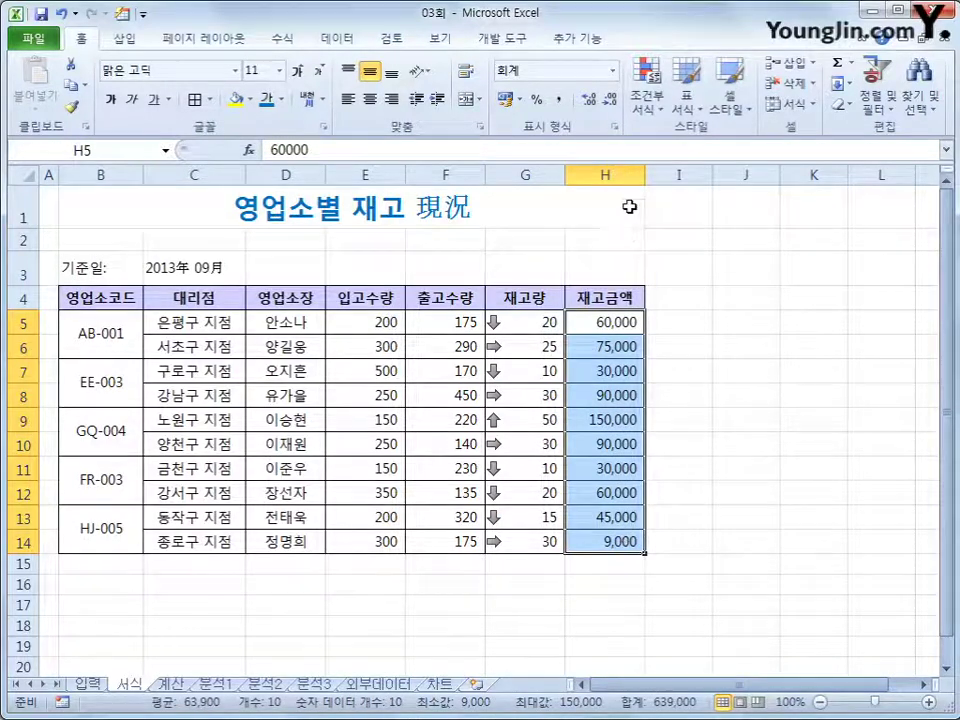
left_click(645, 98)
mouse_move(686, 318)
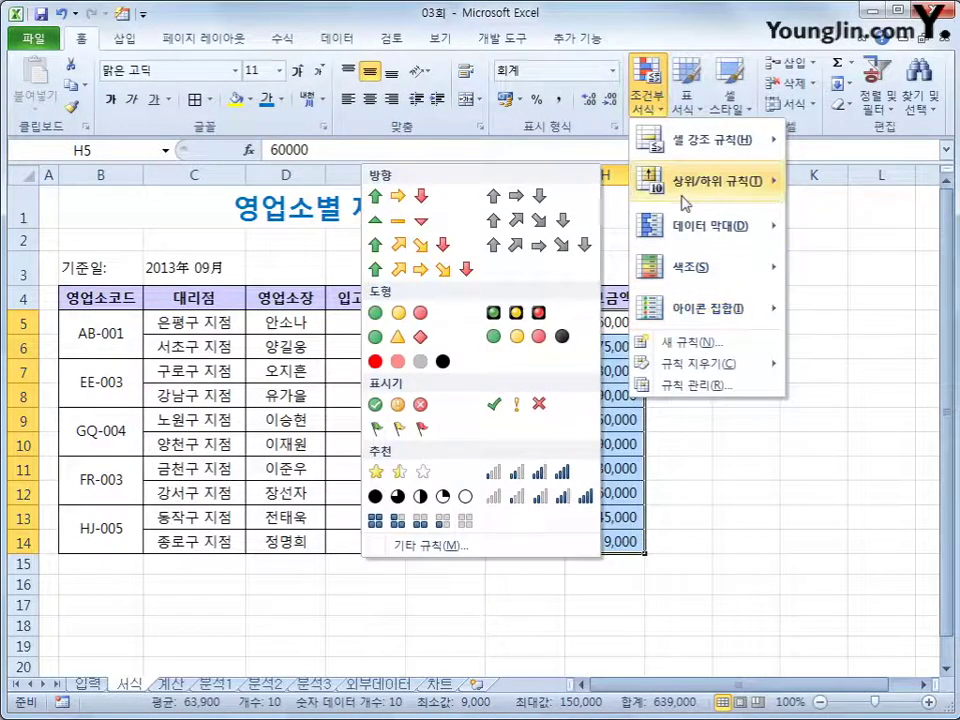
mouse_move(684, 195)
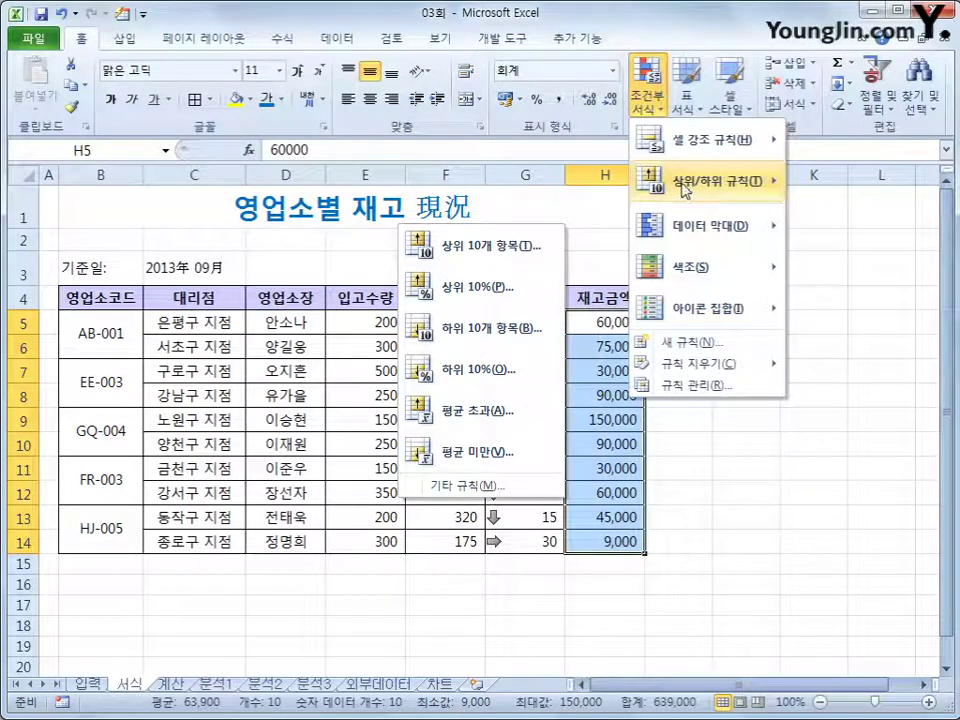
left_click(538, 420)
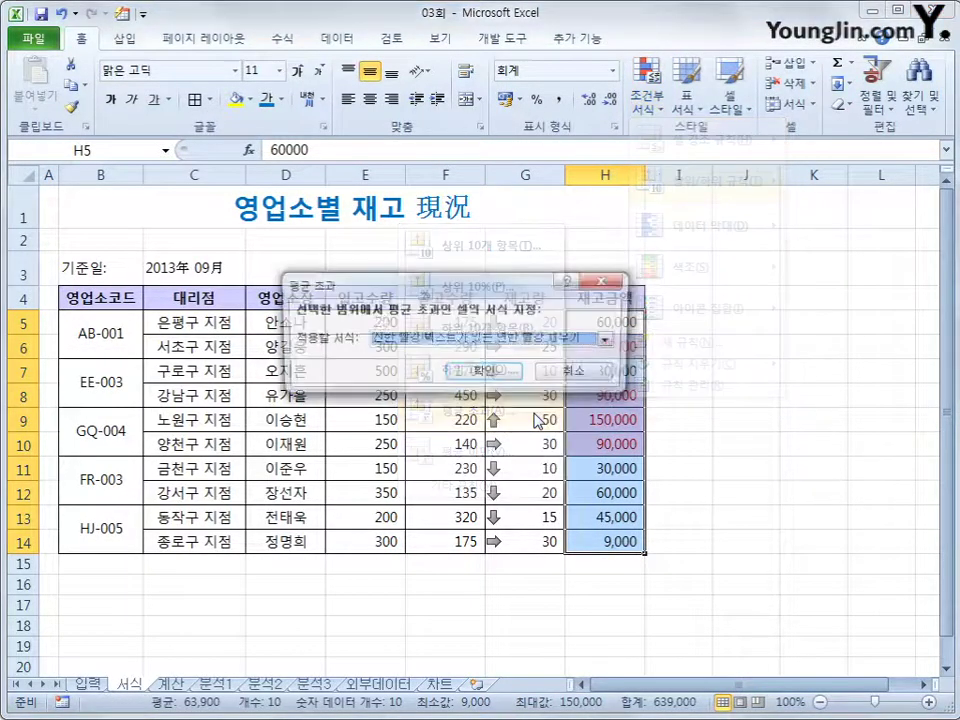
left_click_drag(514, 285, 596, 211)
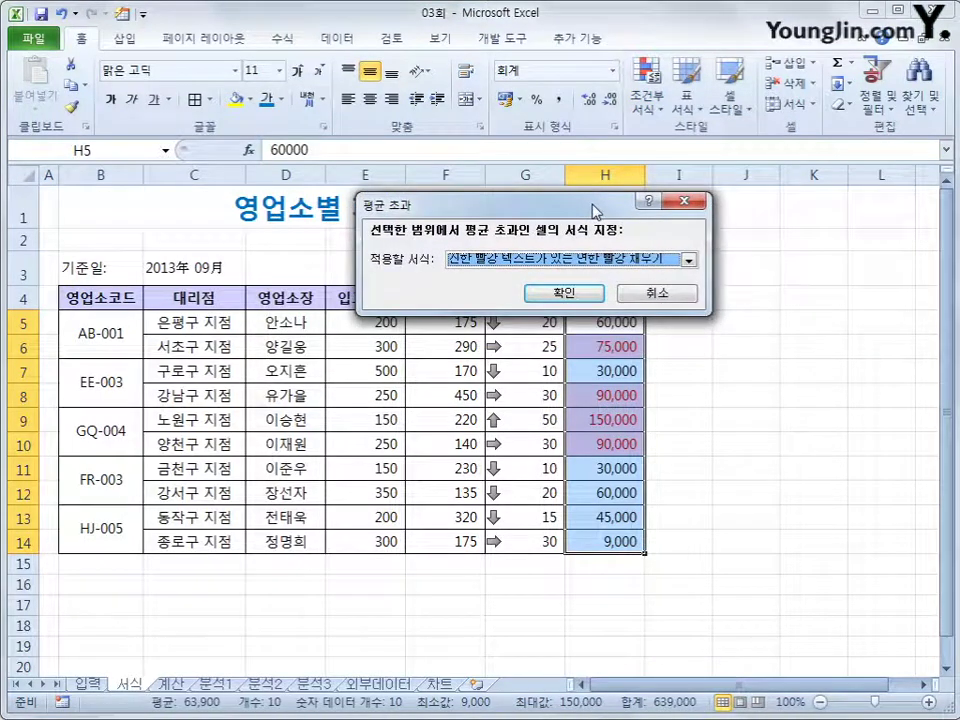
left_click(689, 259)
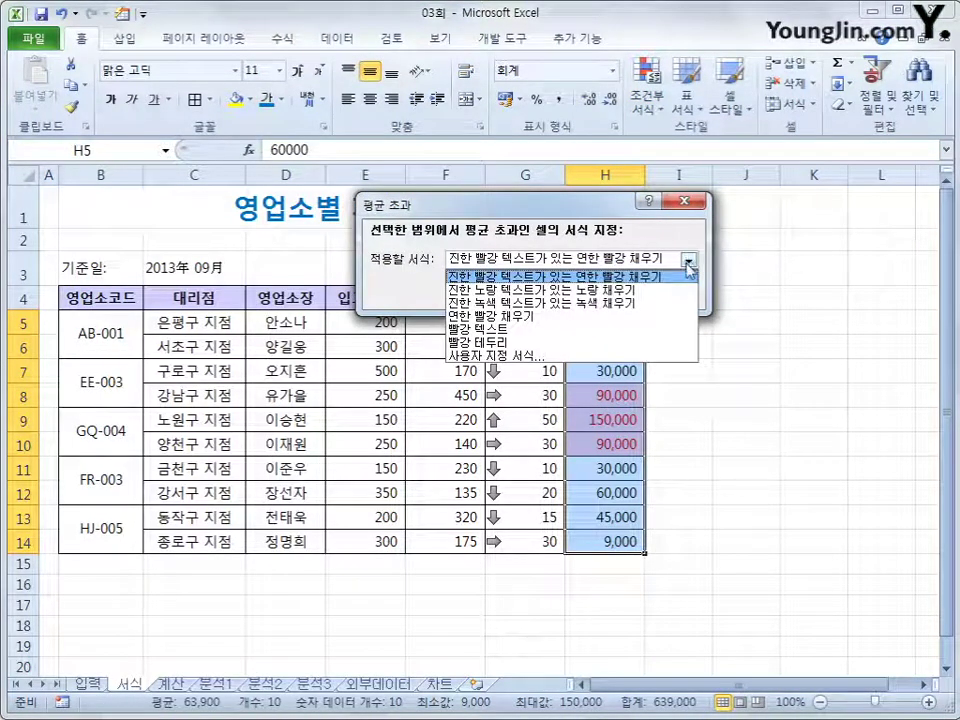
left_click(659, 316)
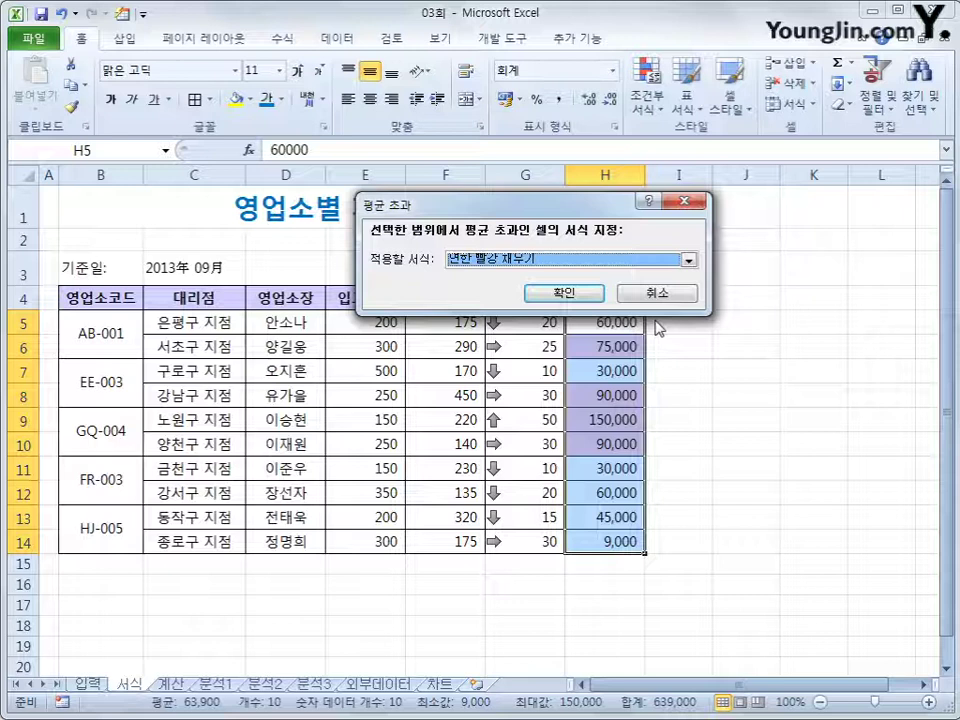
left_click(570, 292)
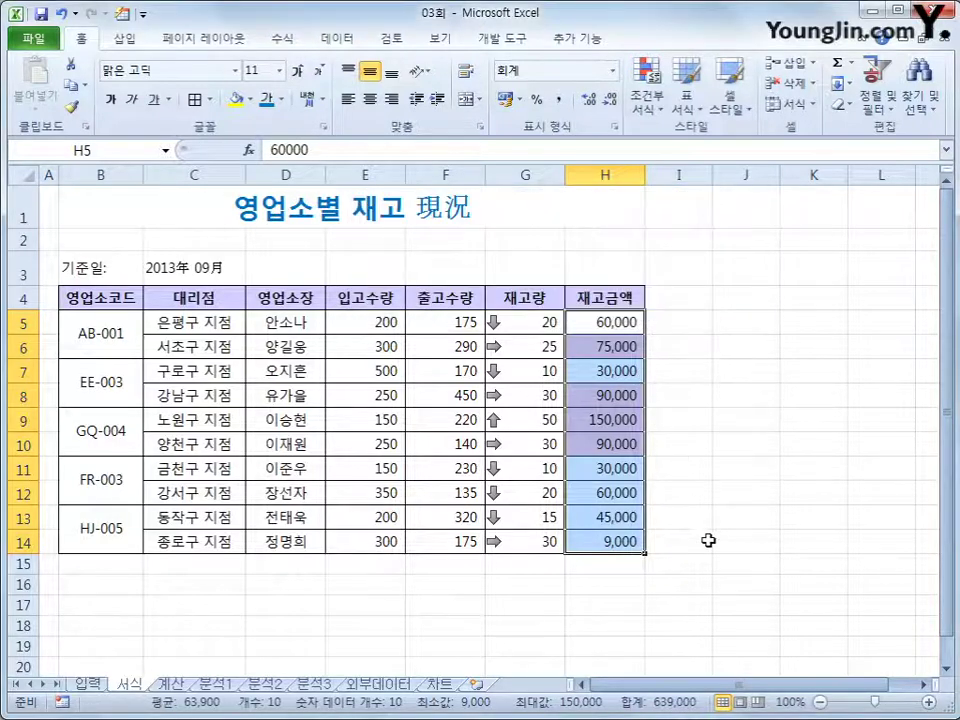
left_click(708, 540)
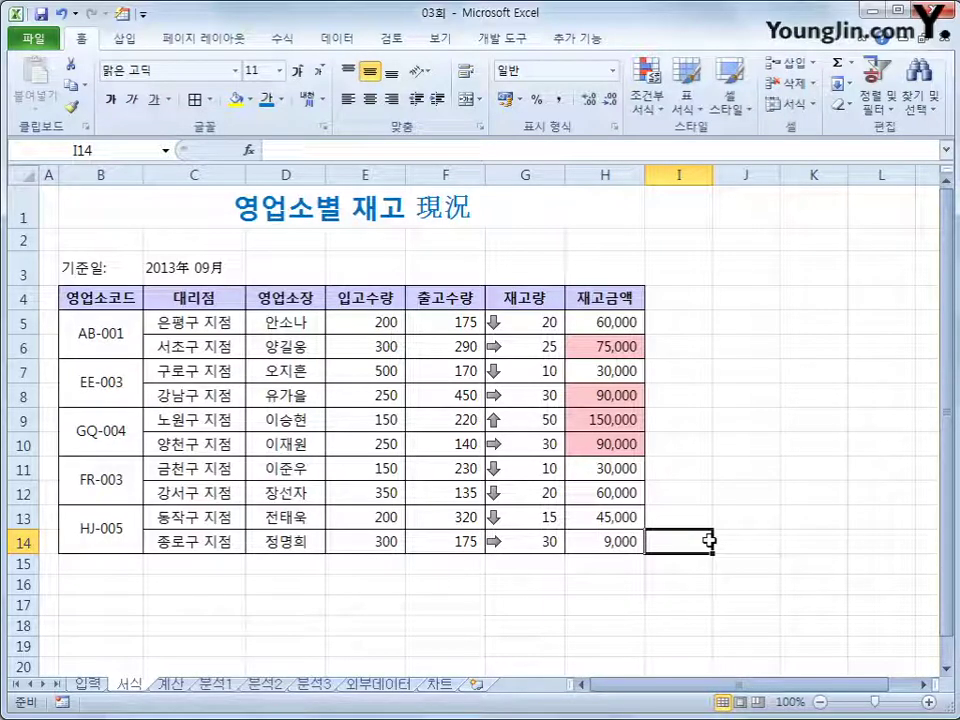
- Go to the 계산 sheet and select cell C5, the first cell of the 변경성명 column
left_click(178, 688)
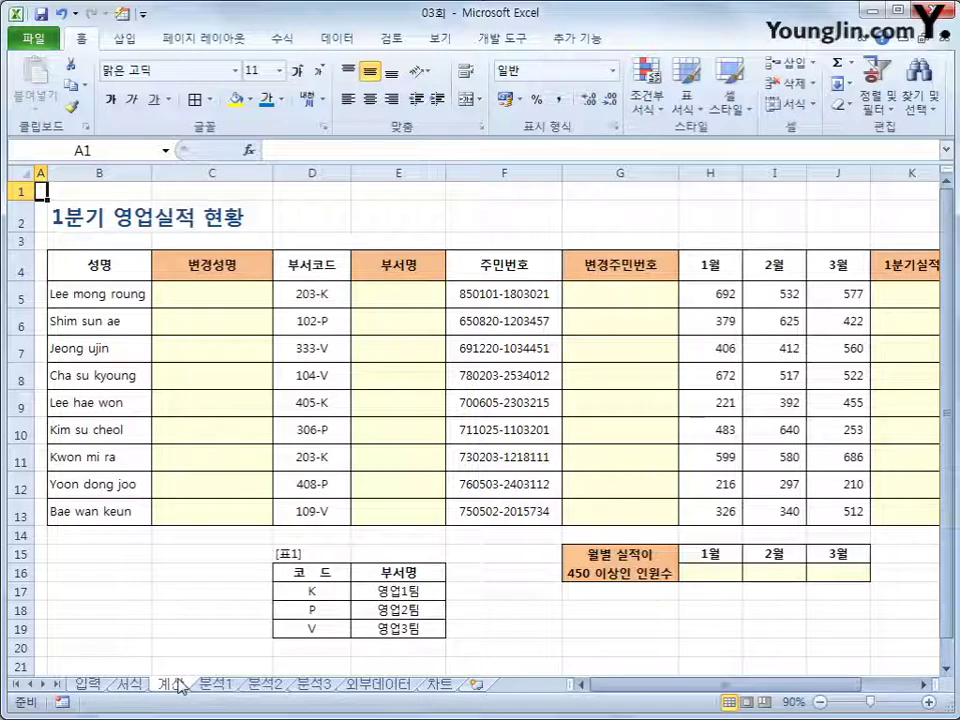
left_click(195, 322)
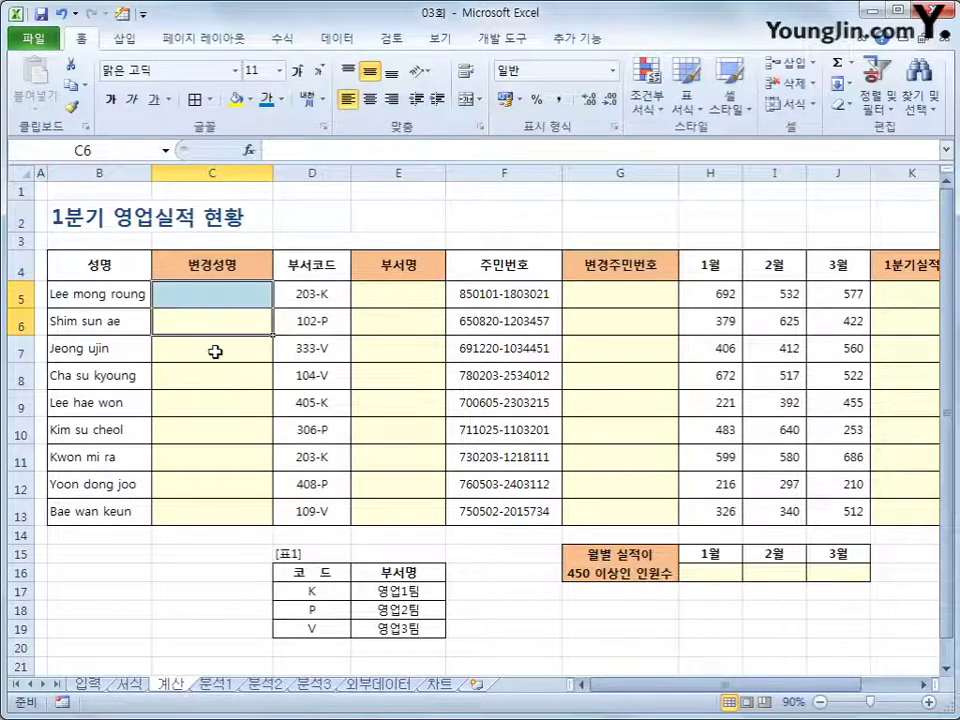
left_click(220, 291)
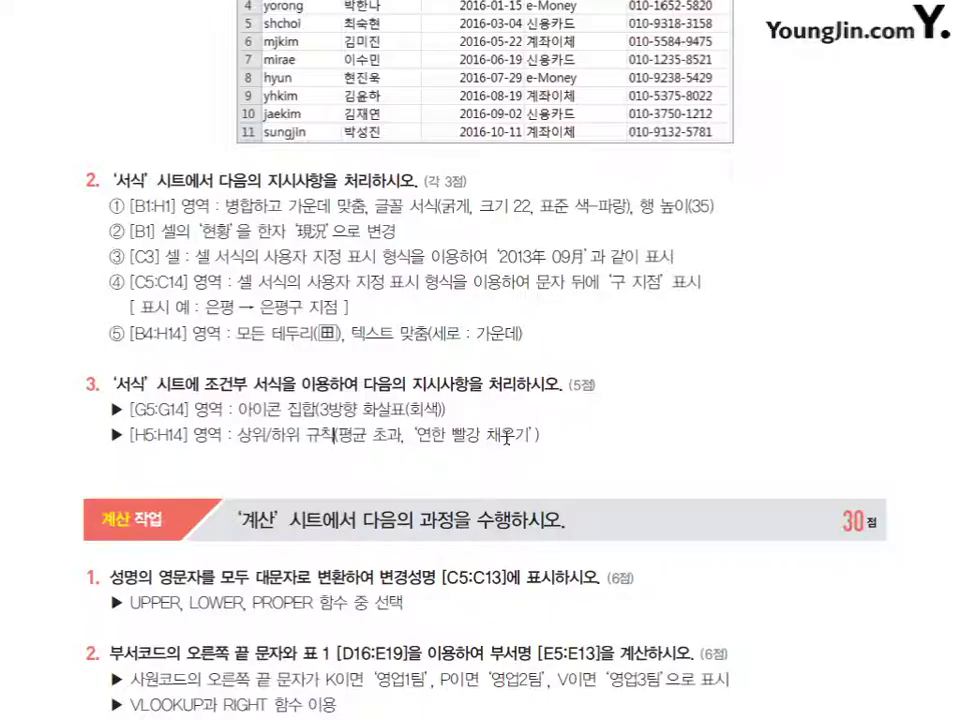
- Switch to the exam document and examine the five 계산 tasks, including their target ranges, conditions and required functions
scroll(506, 494, "down", 5)
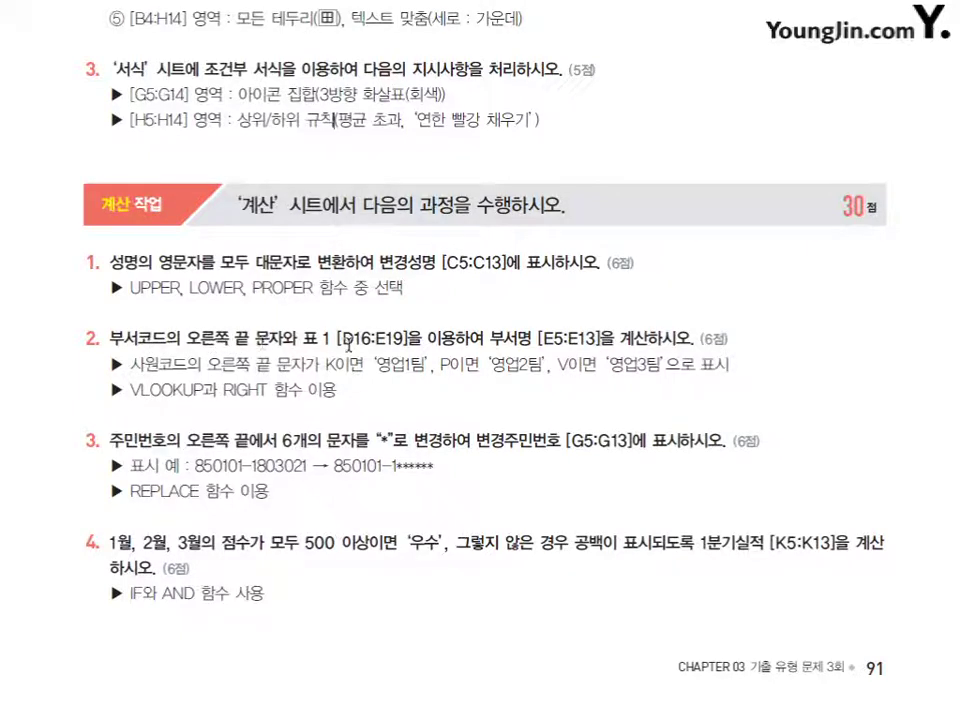
left_click_drag(503, 338, 533, 338)
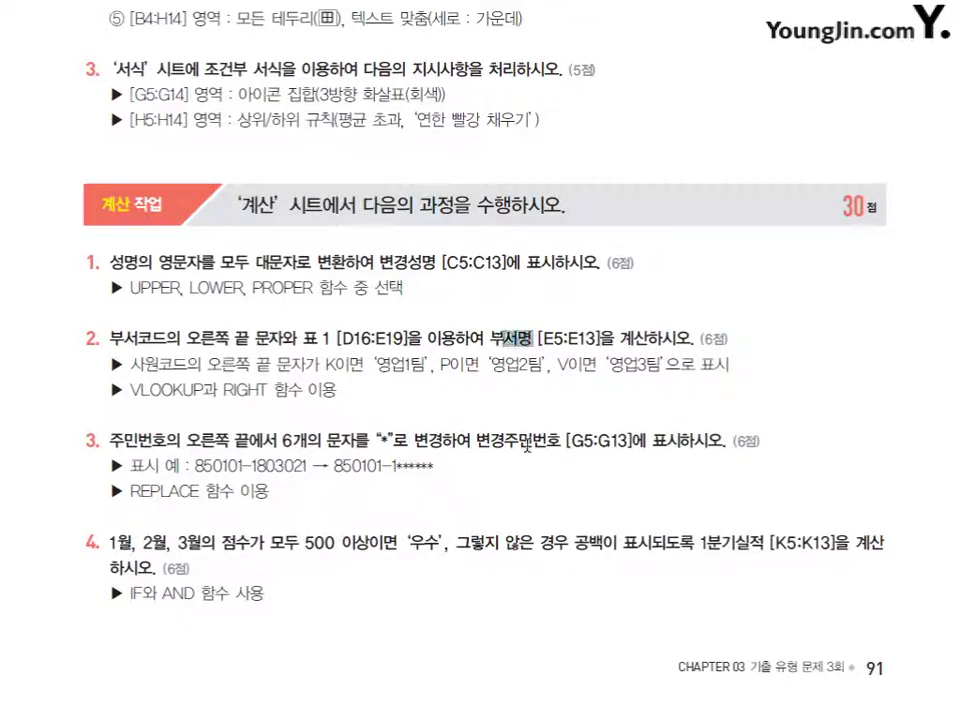
left_click(580, 574)
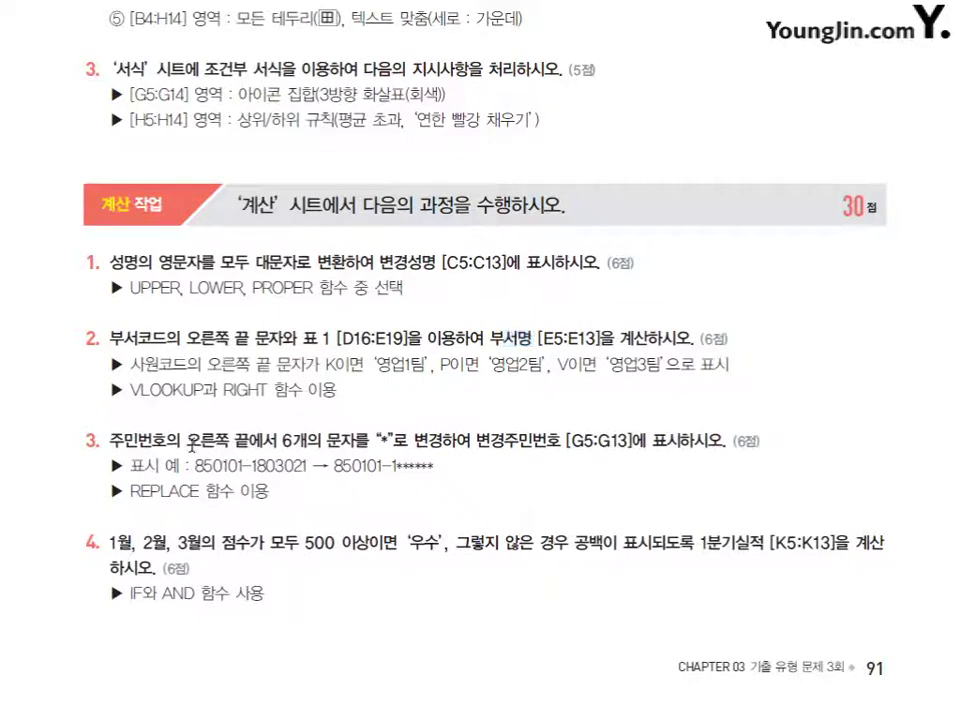
left_click_drag(109, 441, 385, 440)
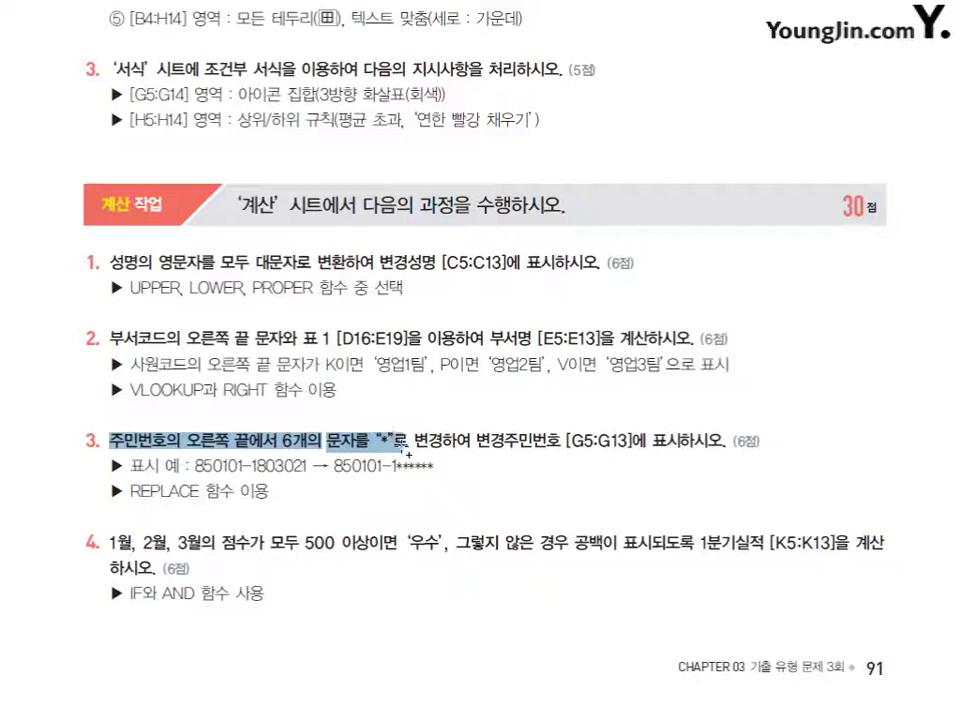
left_click(476, 496)
scroll(389, 576, "down", 2)
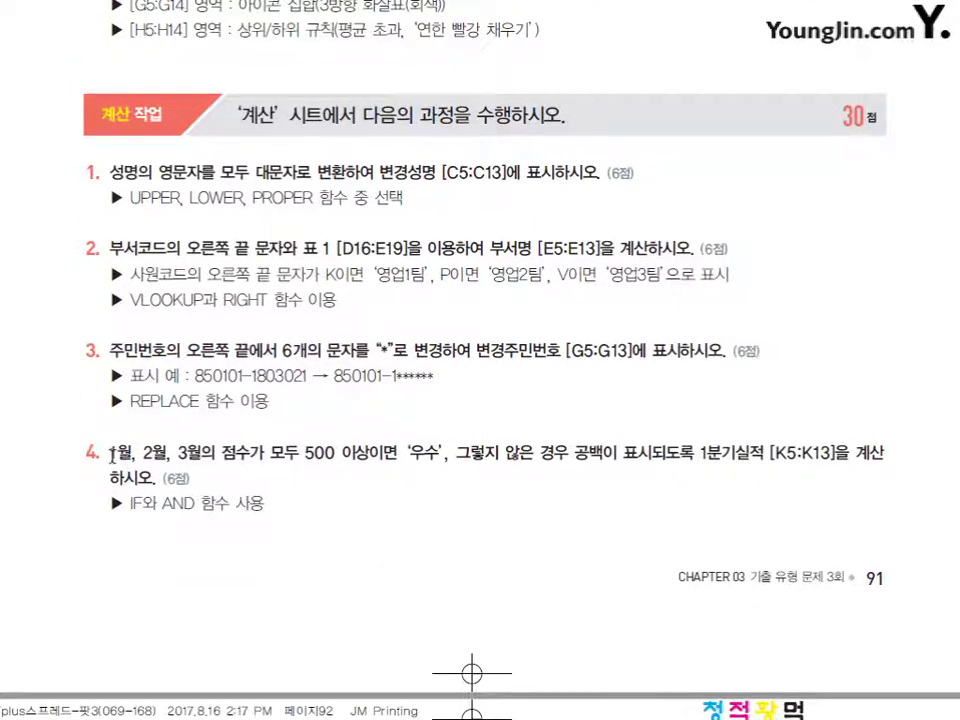
left_click_drag(112, 455, 337, 453)
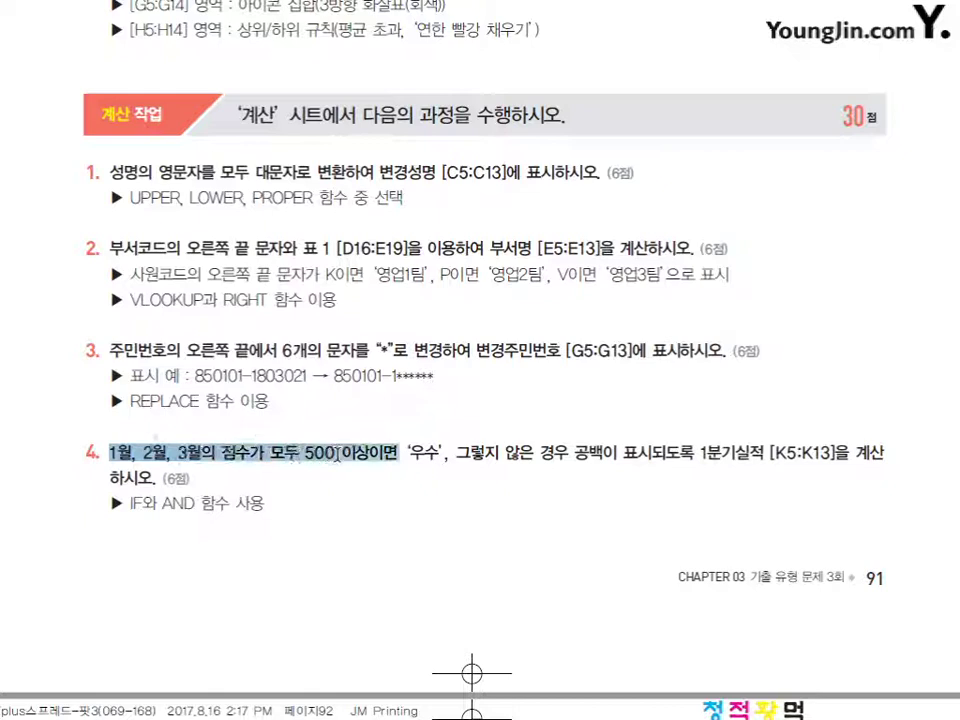
left_click(376, 540)
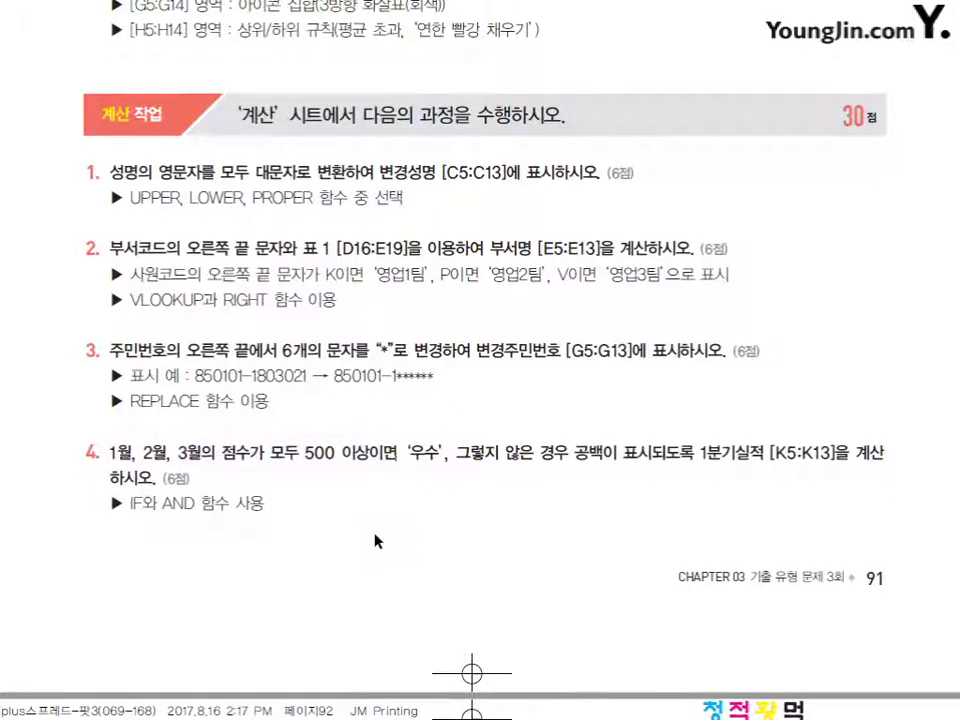
scroll(376, 540, "down", 5)
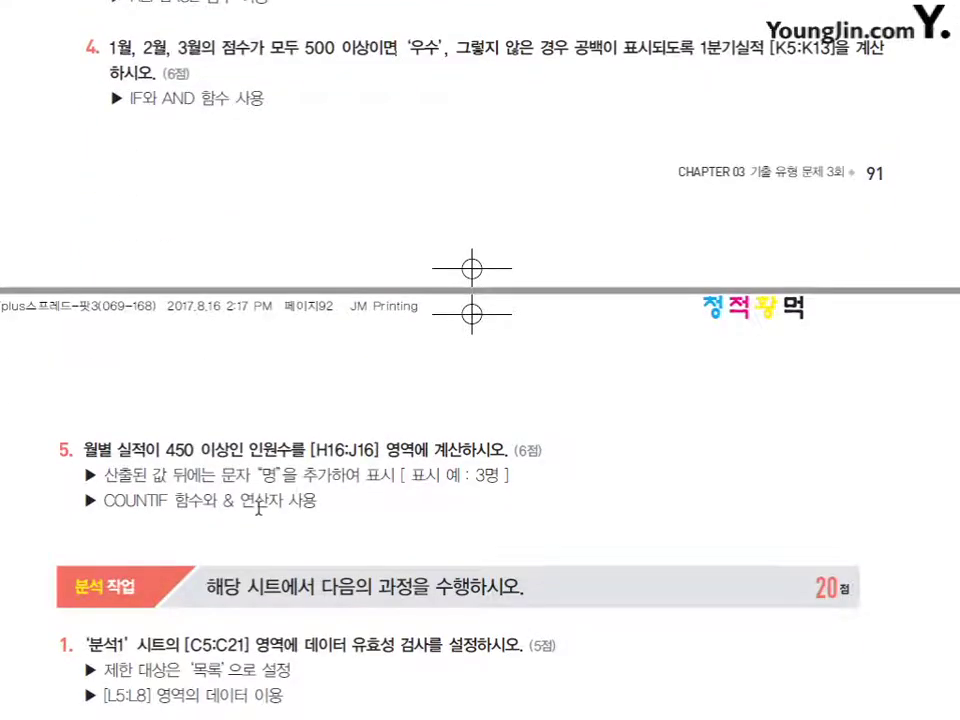
left_click_drag(83, 450, 307, 451)
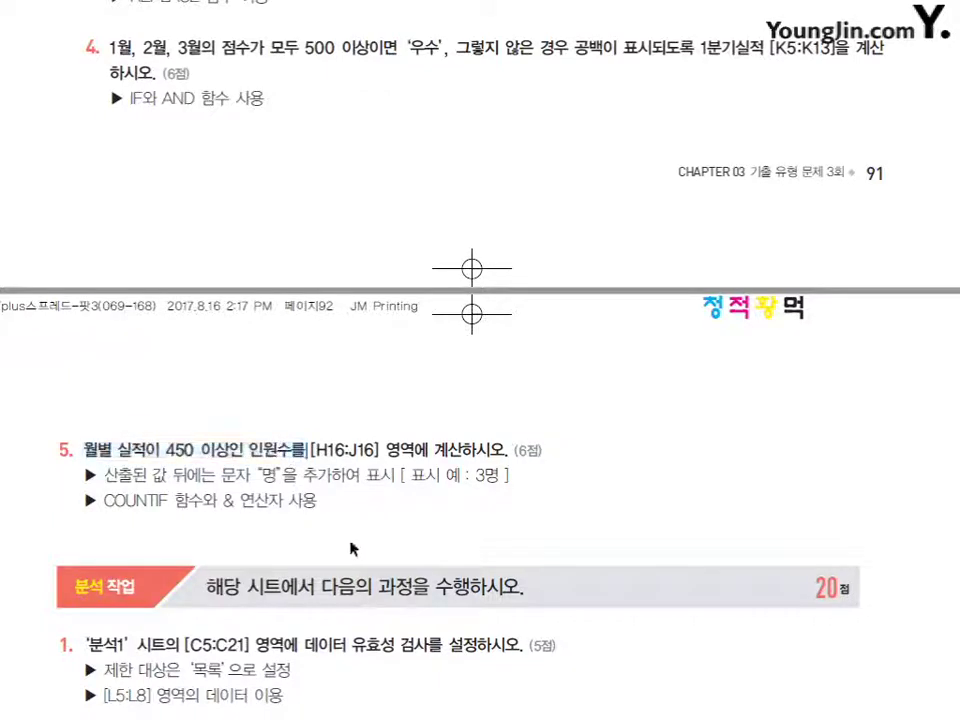
key("ctrl+z")
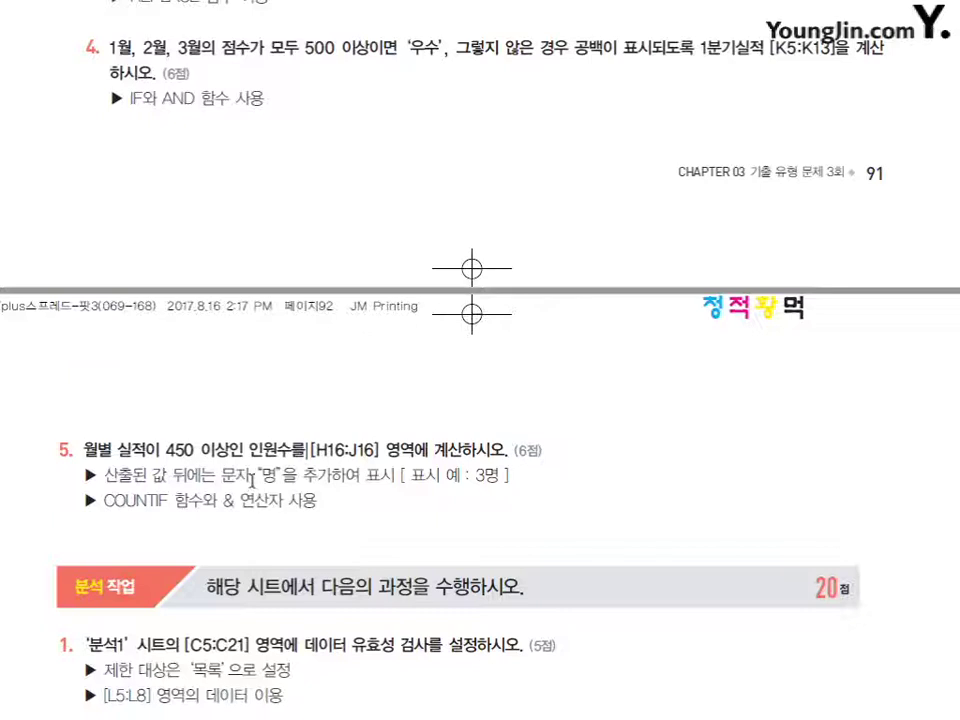
left_click_drag(247, 476, 287, 479)
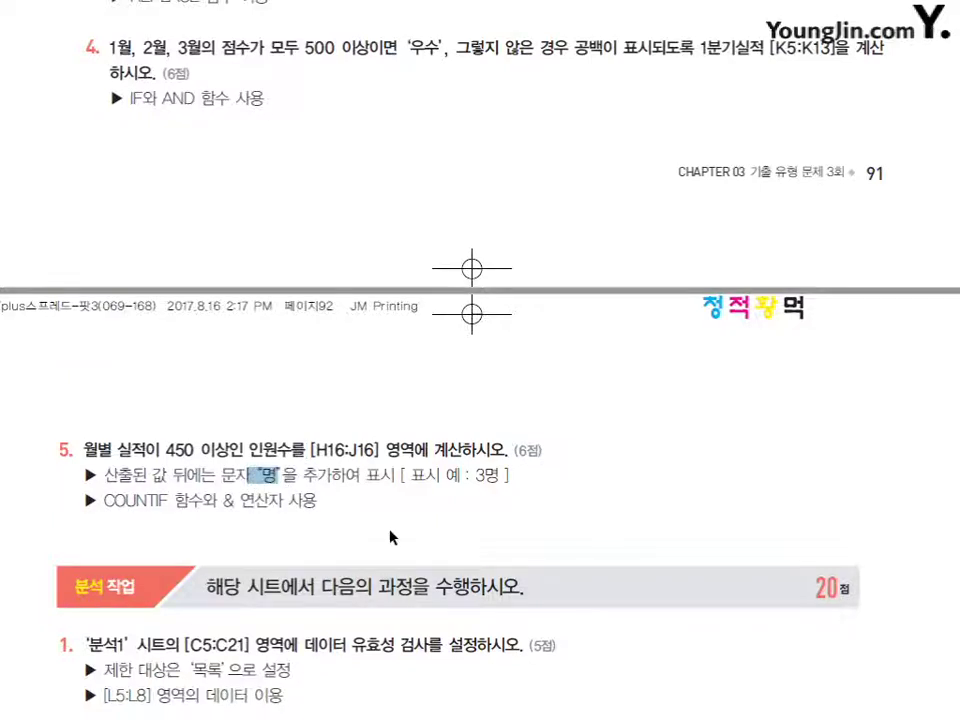
- Switch back to Excel, enter =UPPER(B5) in C5 of the 변경성명 column, and fill the formula down to C13
key("alt+Tab")
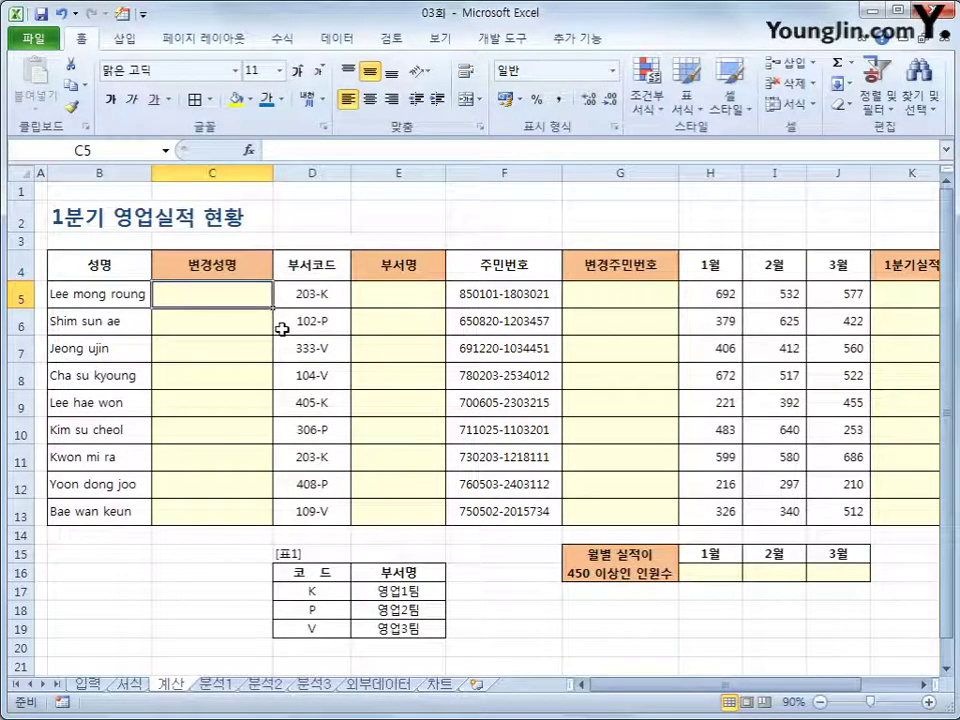
left_click(280, 39)
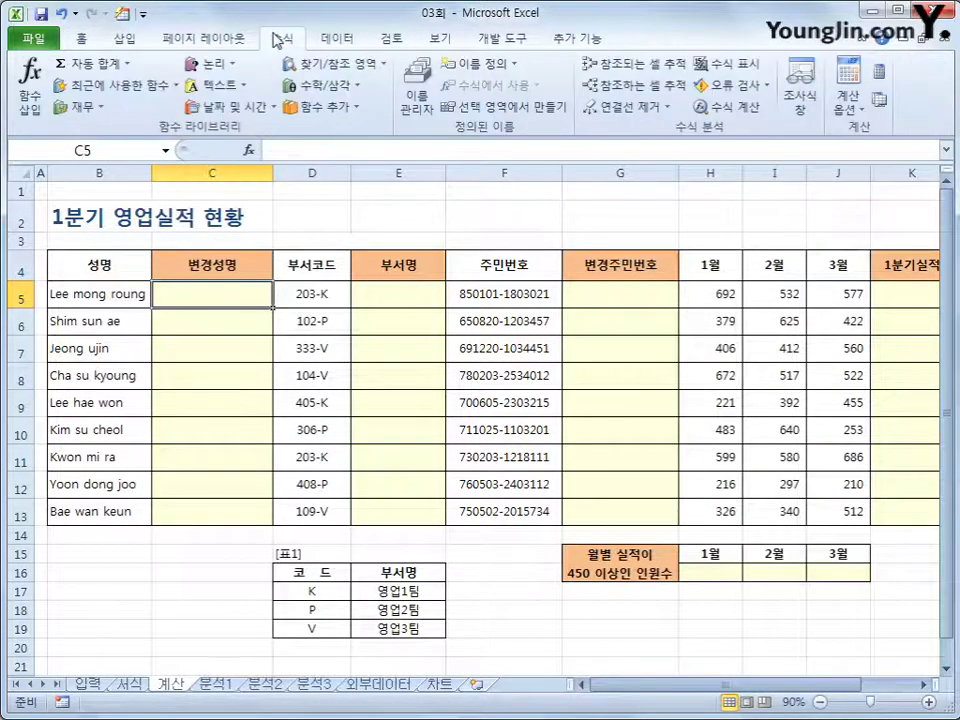
left_click(212, 86)
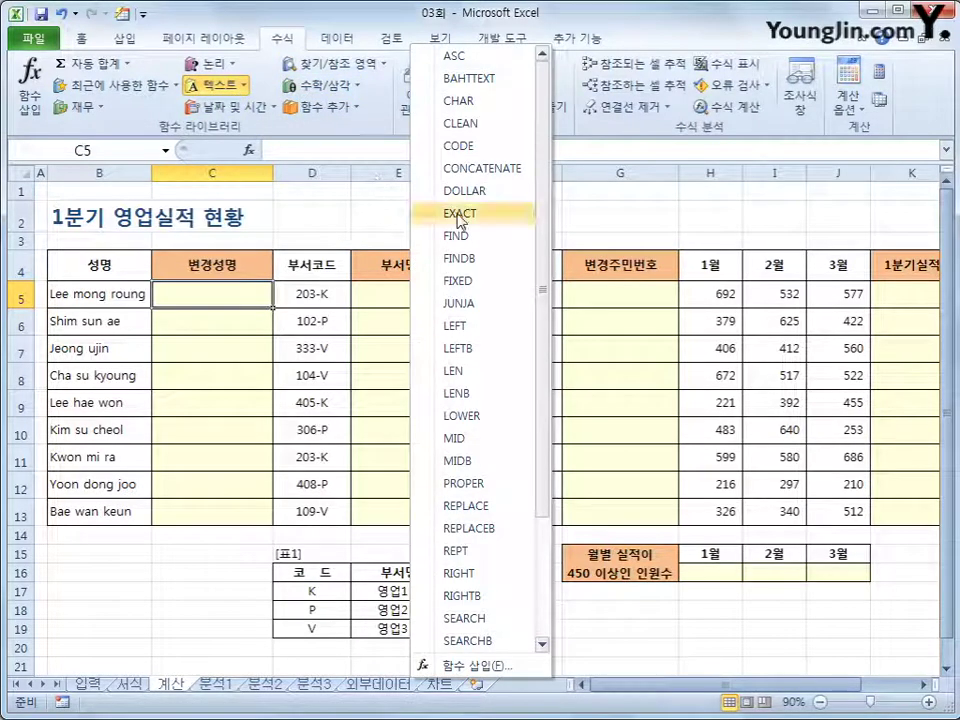
left_click_drag(542, 251, 551, 379)
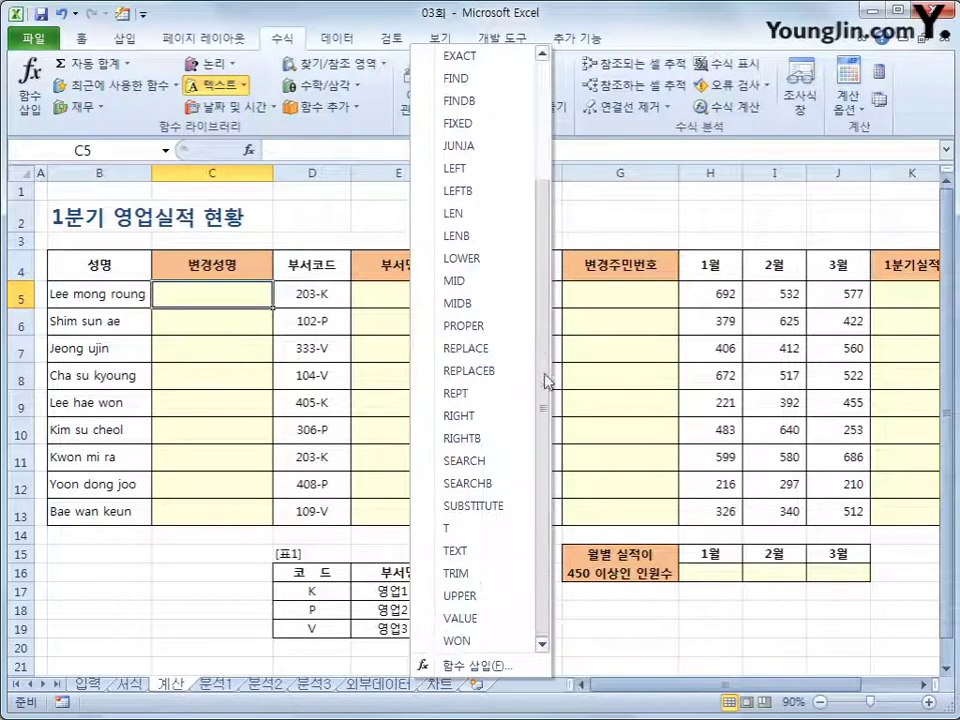
left_click(461, 596)
left_click(113, 298)
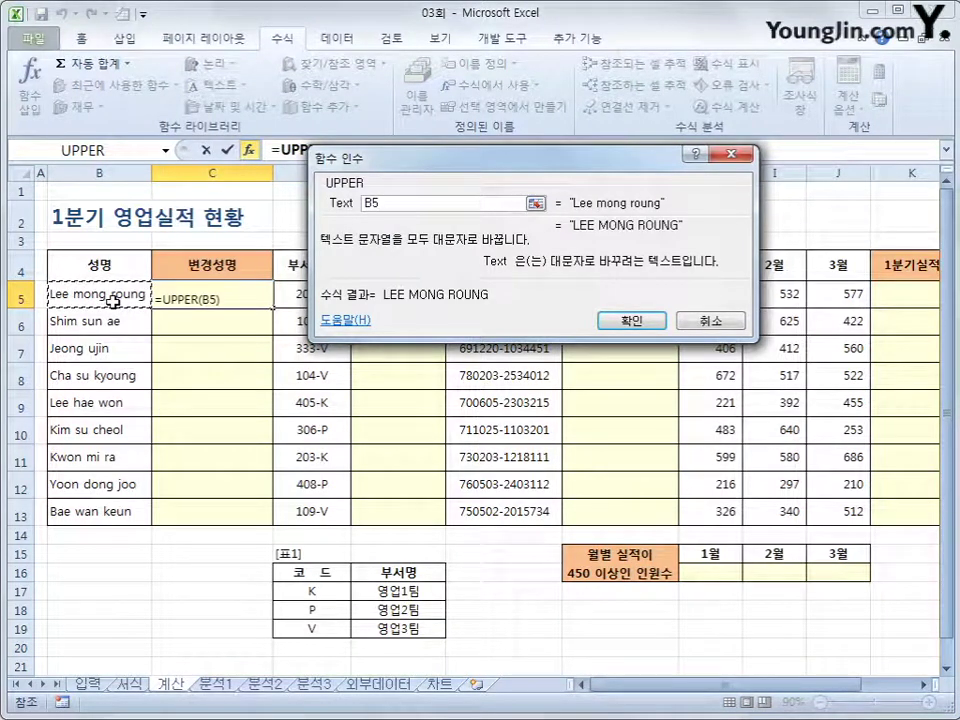
left_click(631, 323)
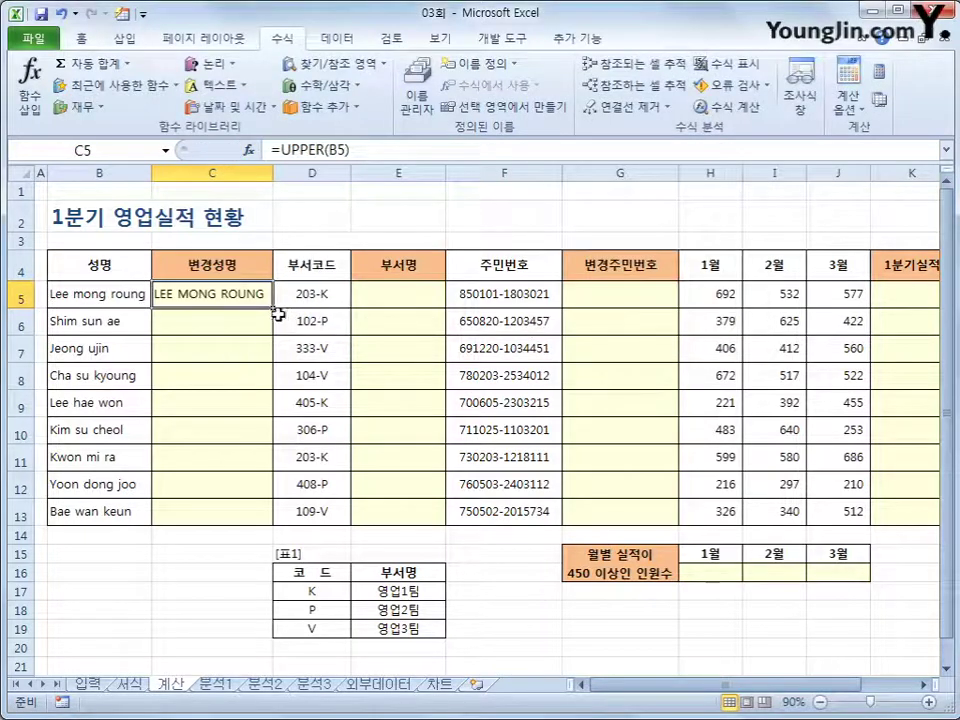
left_click_drag(275, 309, 274, 524)
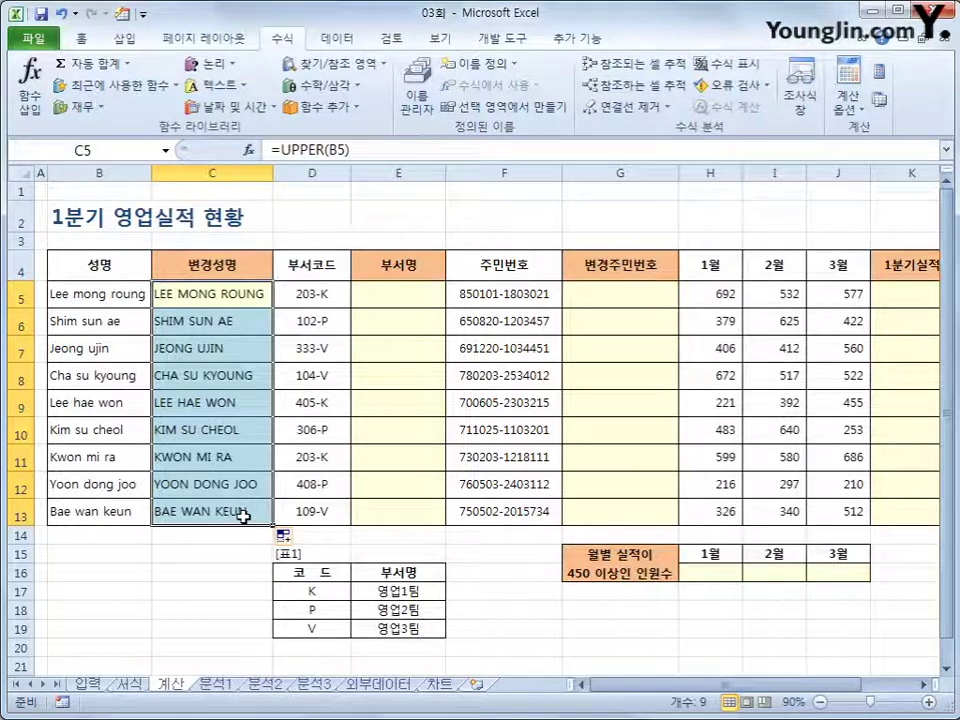
- Start a VLOOKUP function in E5 of the 부서명 column with right(D5,1) as the lookup value
left_click(414, 298)
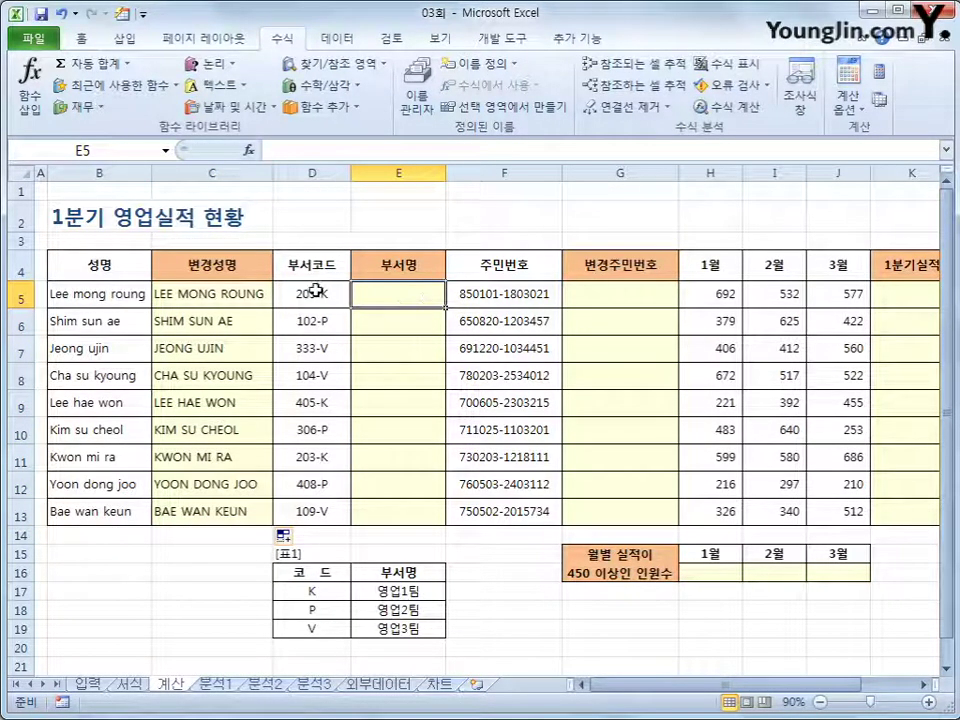
left_click_drag(330, 591, 395, 629)
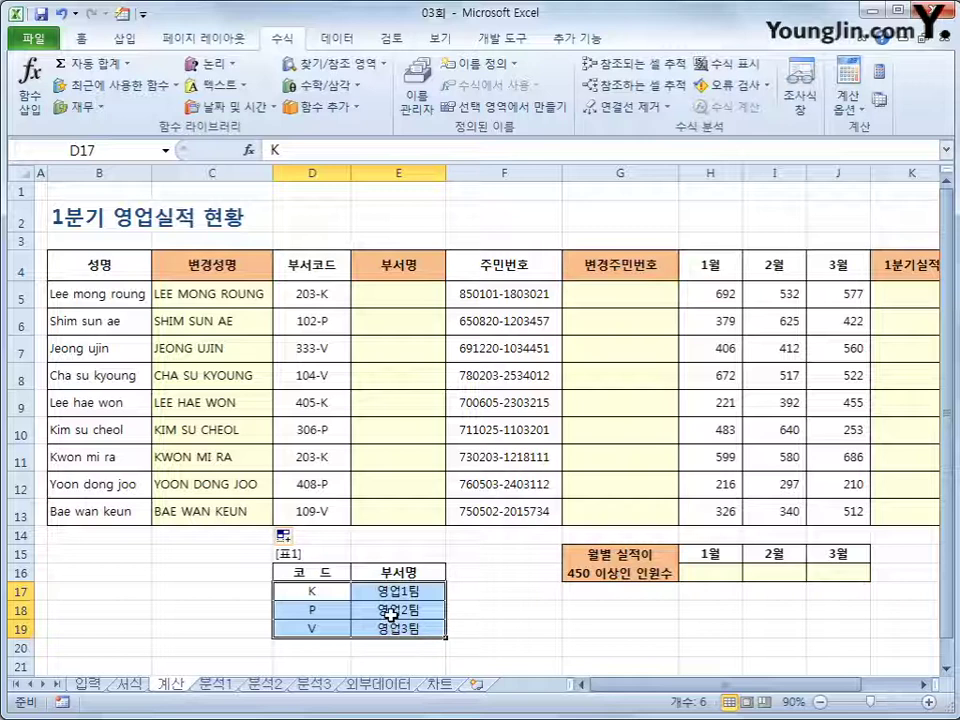
left_click(410, 291)
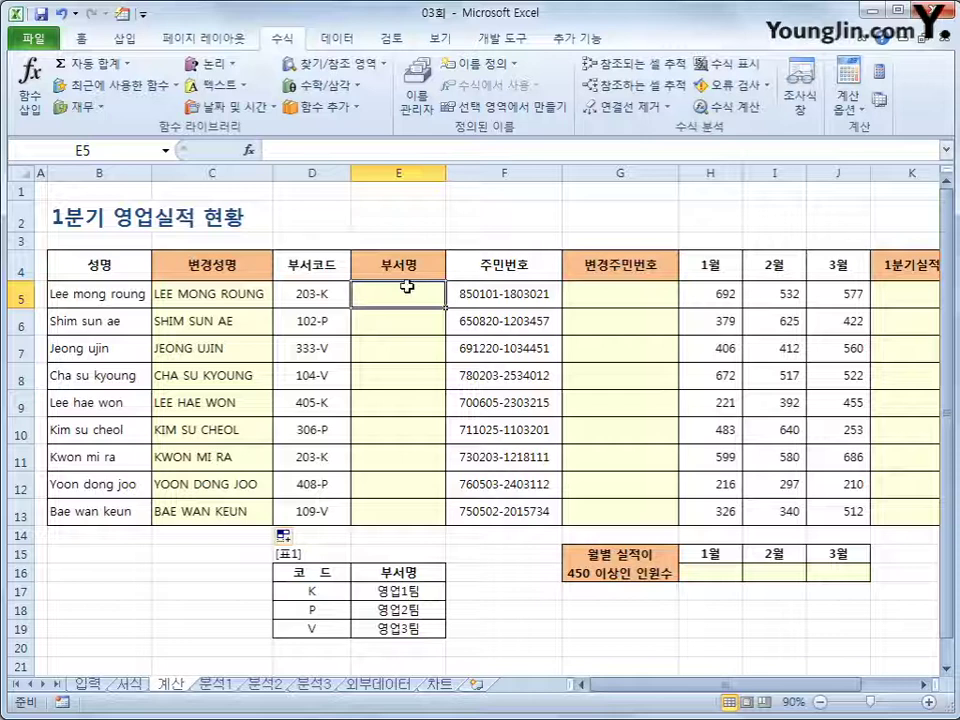
left_click(378, 65)
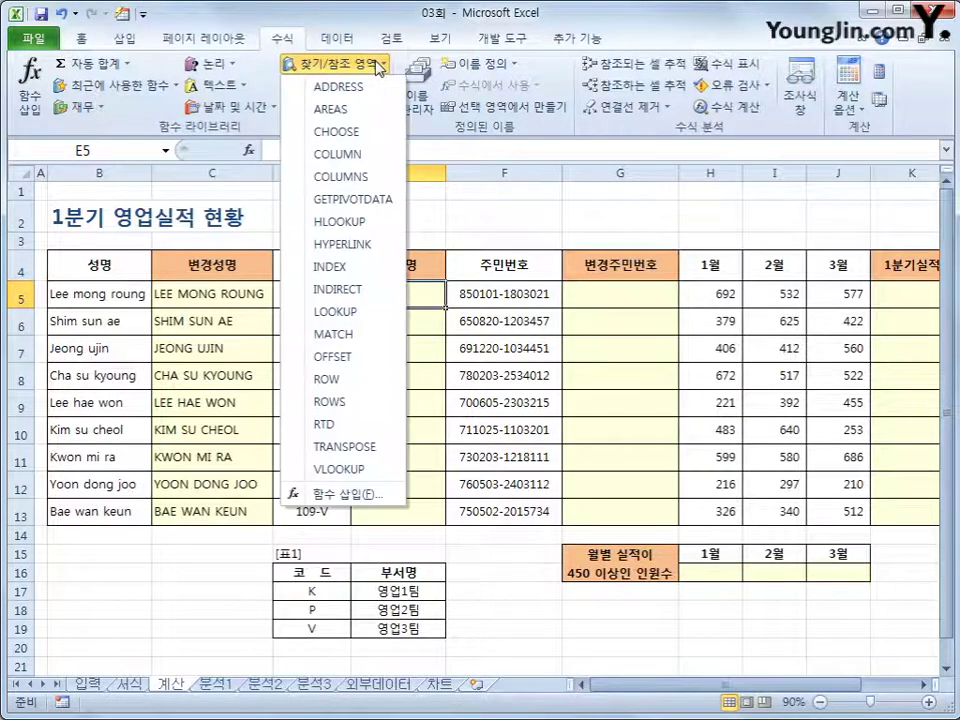
left_click(340, 469)
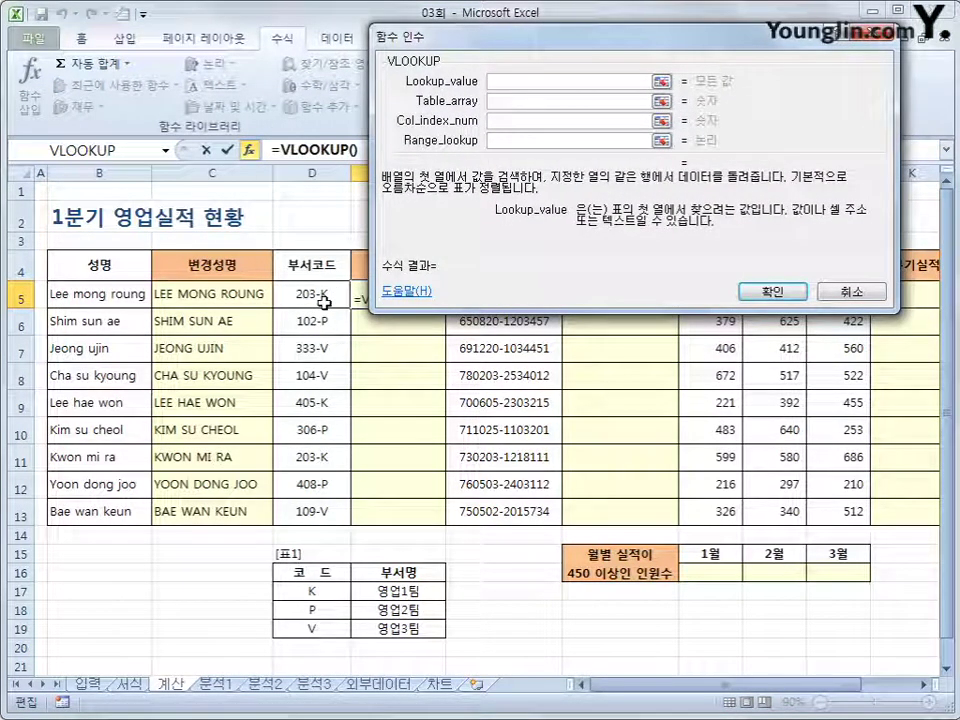
type("right(")
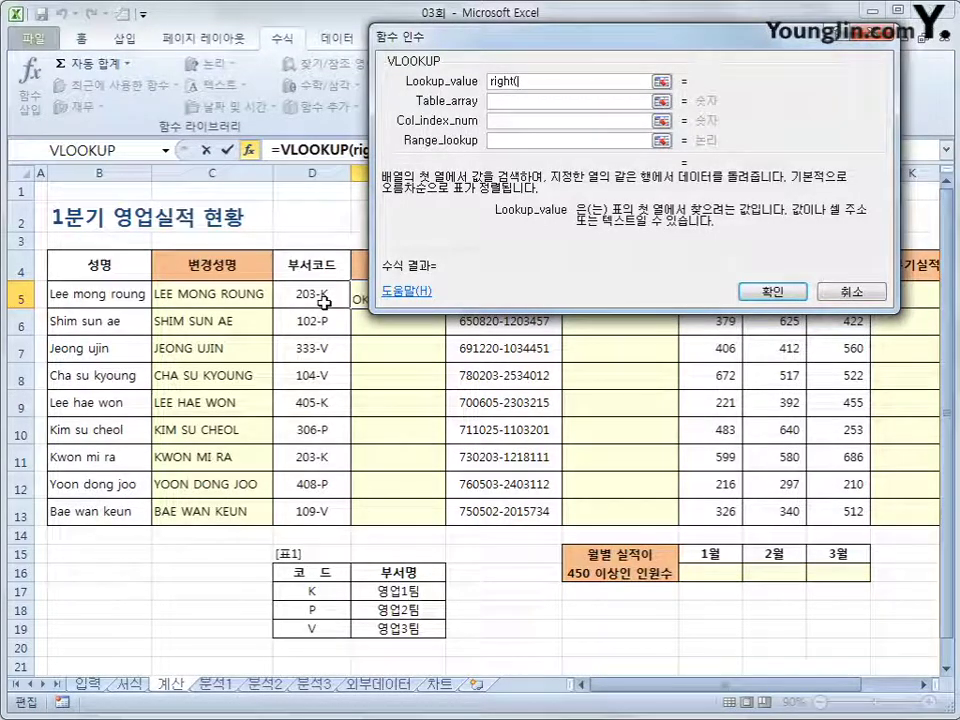
left_click(324, 303)
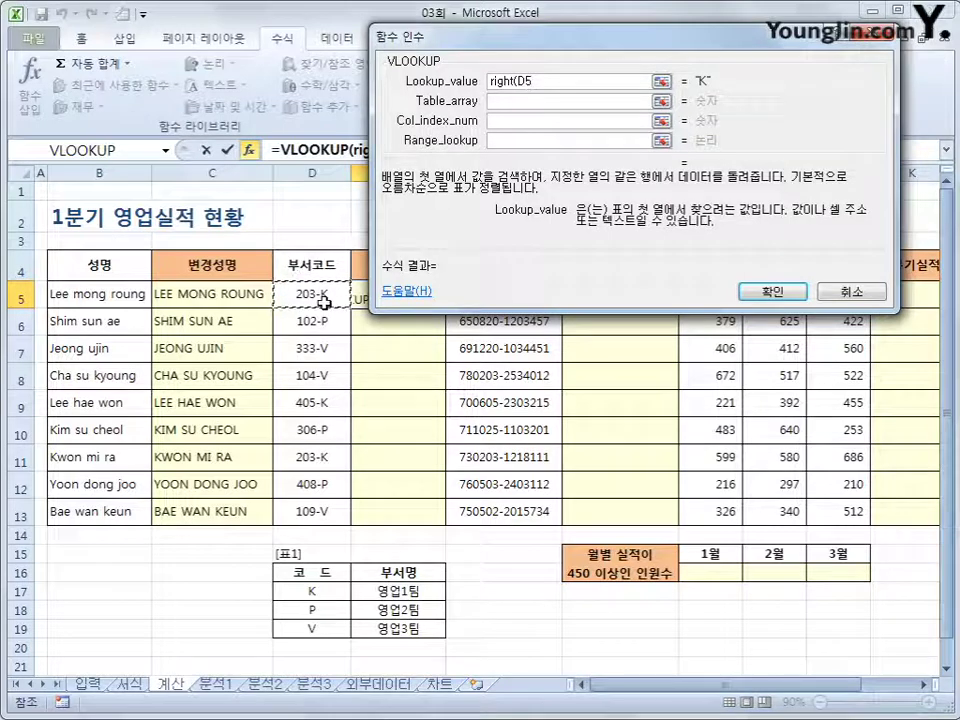
type(",1")
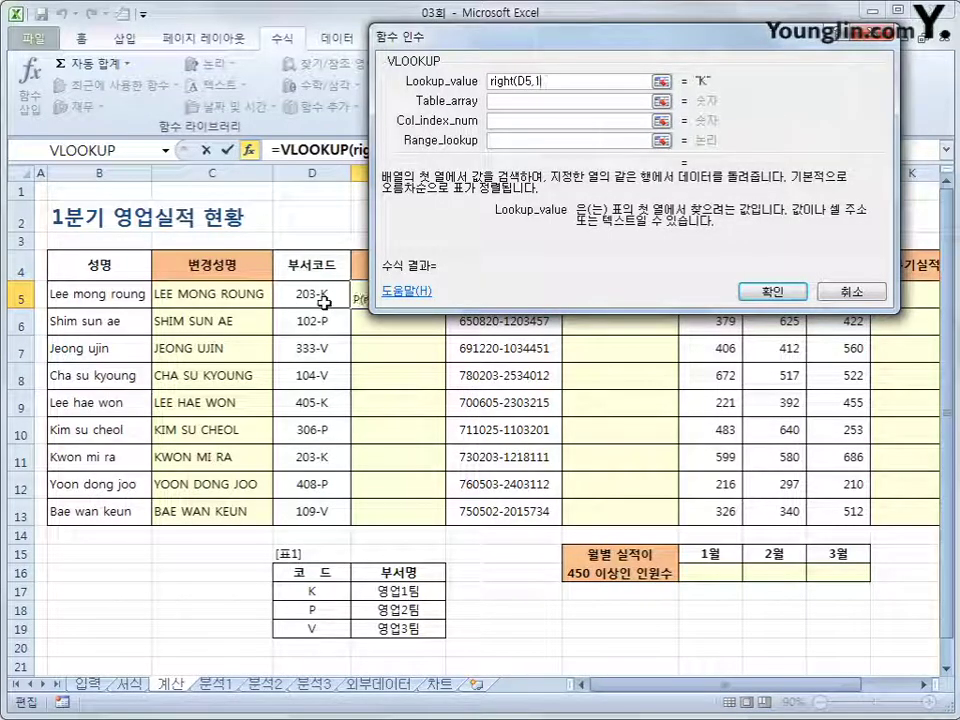
type(")")
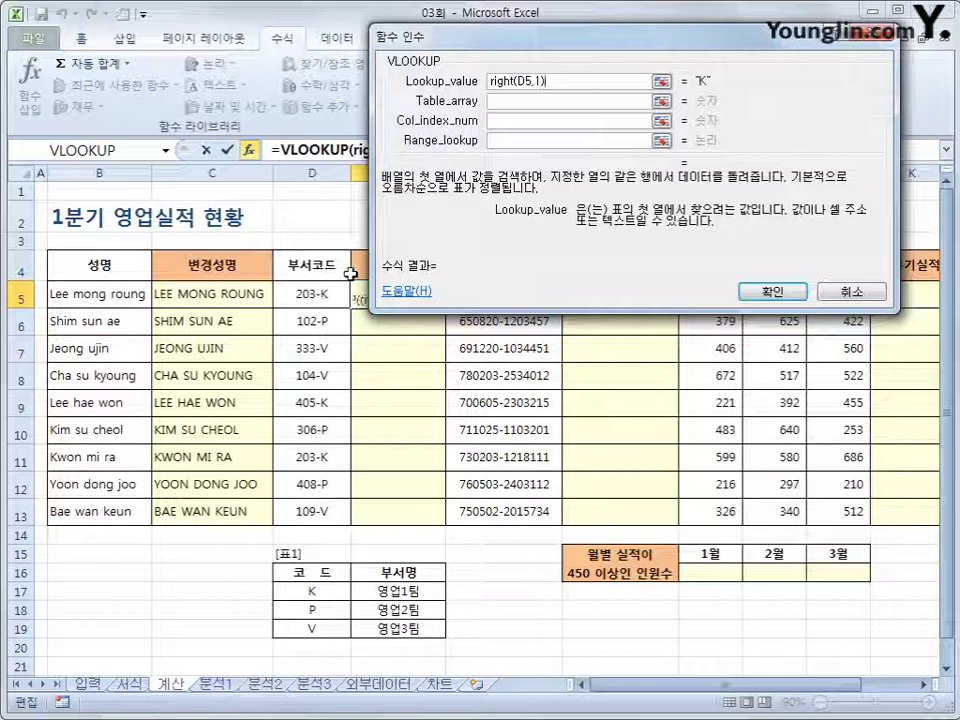
- Complete the VLOOKUP with table array $D$17:$E$19, column index 2 and range lookup 0, and fill it down to E13
key("Tab")
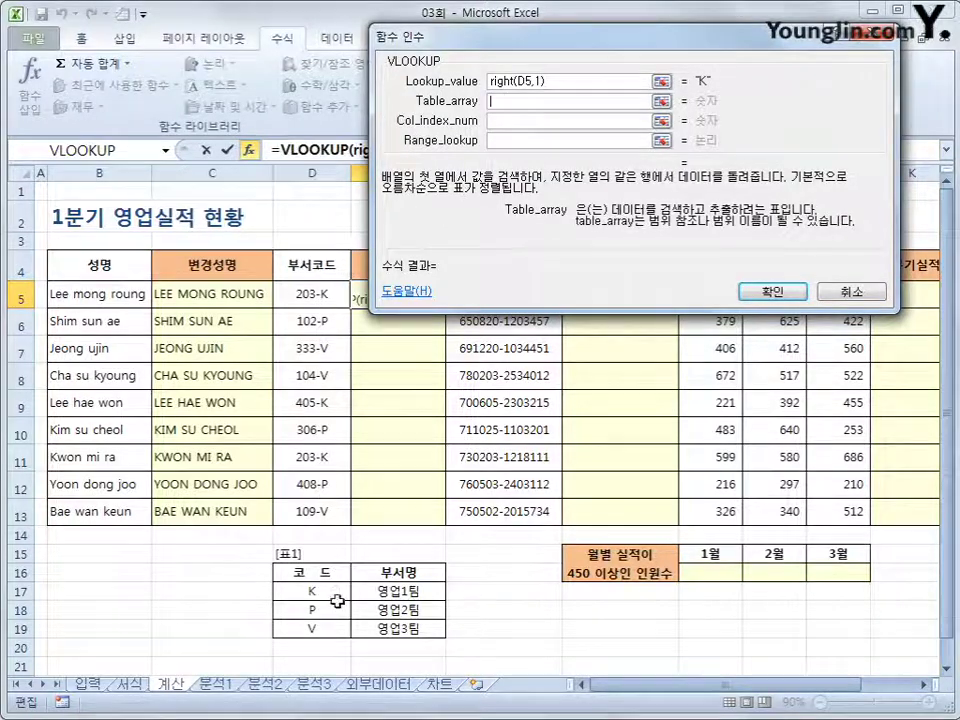
left_click_drag(336, 600, 375, 622)
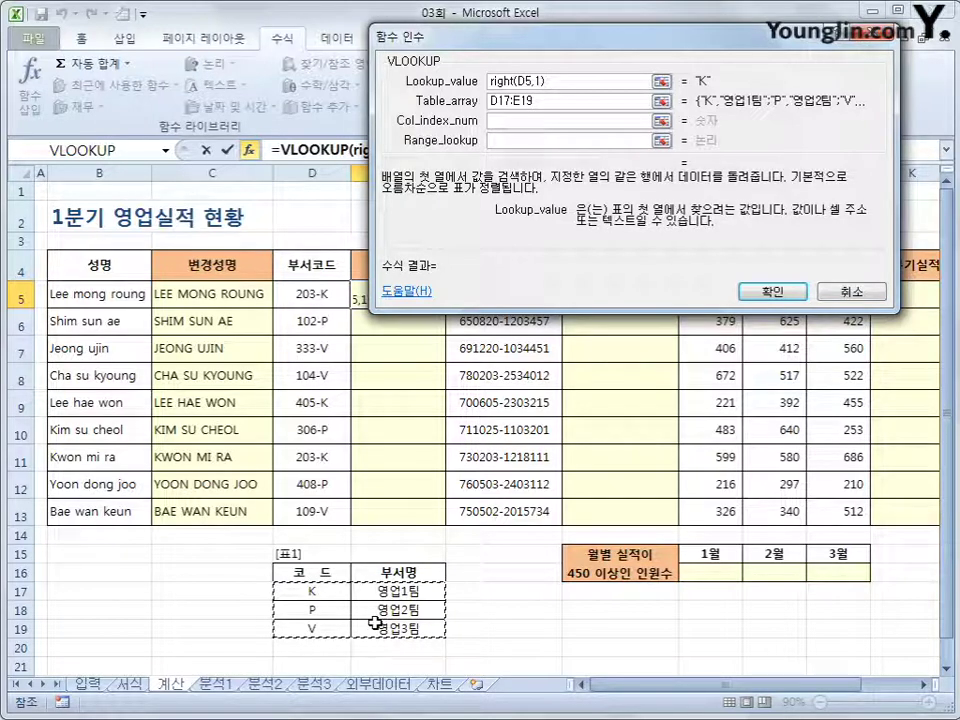
key("F4")
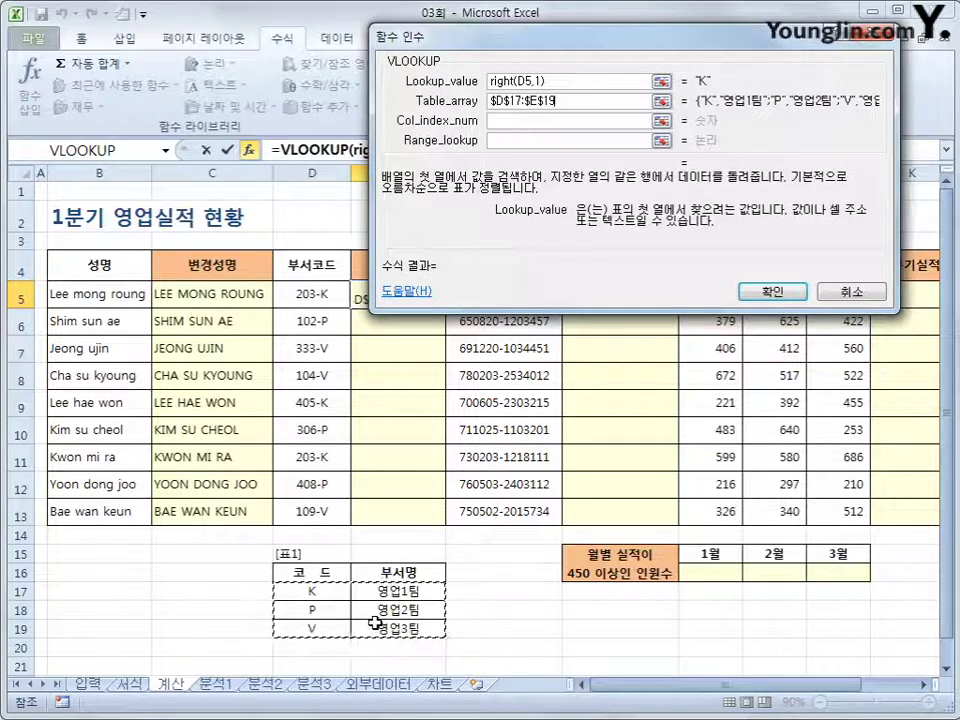
left_click(505, 120)
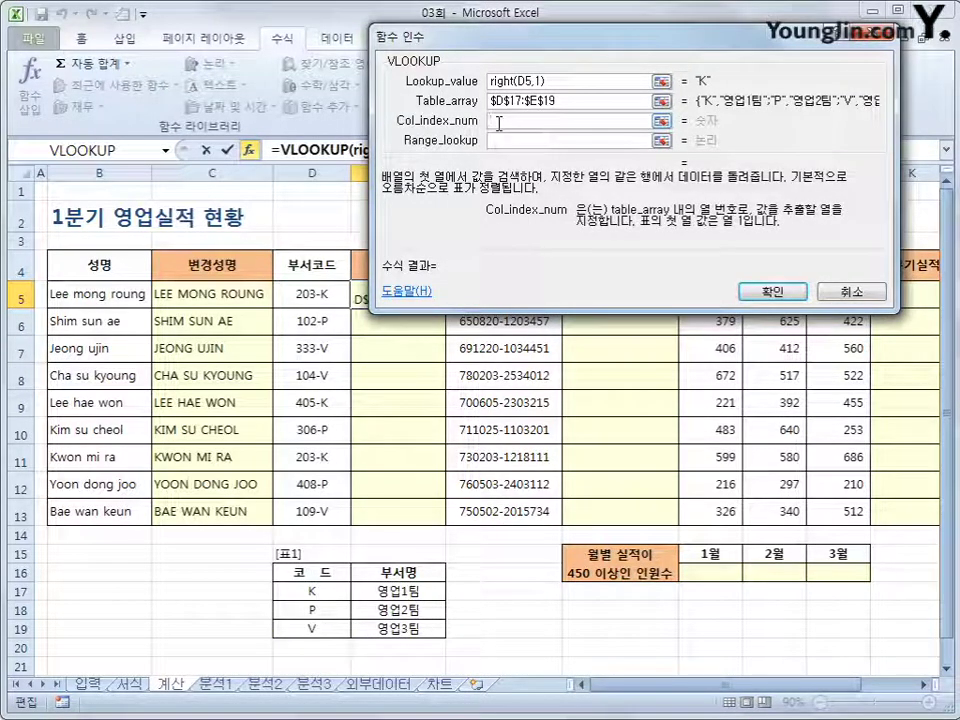
type("2")
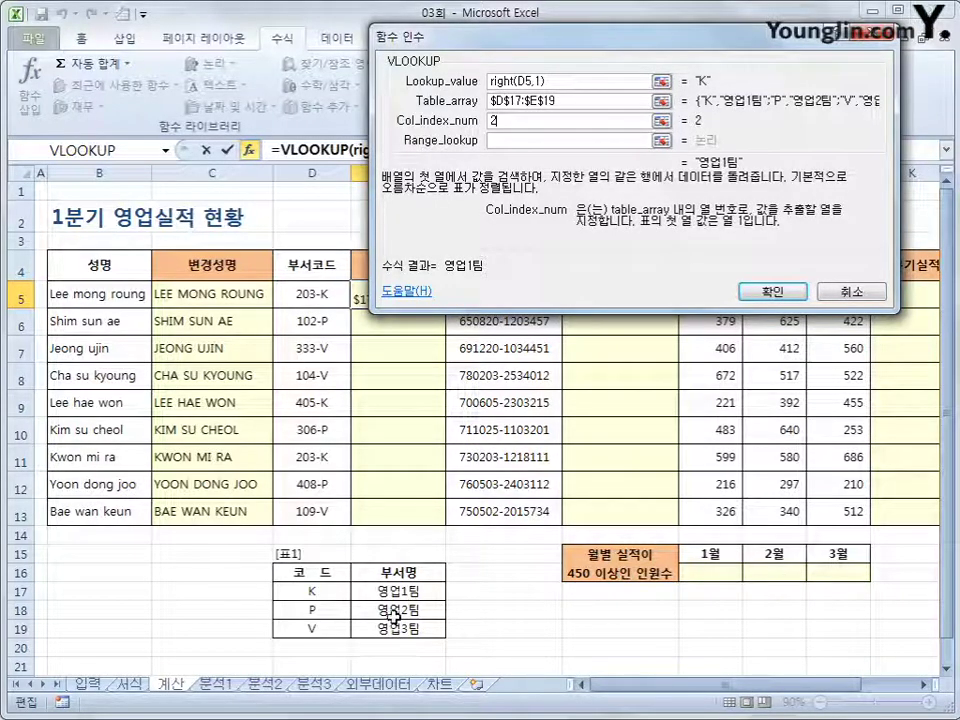
left_click(506, 142)
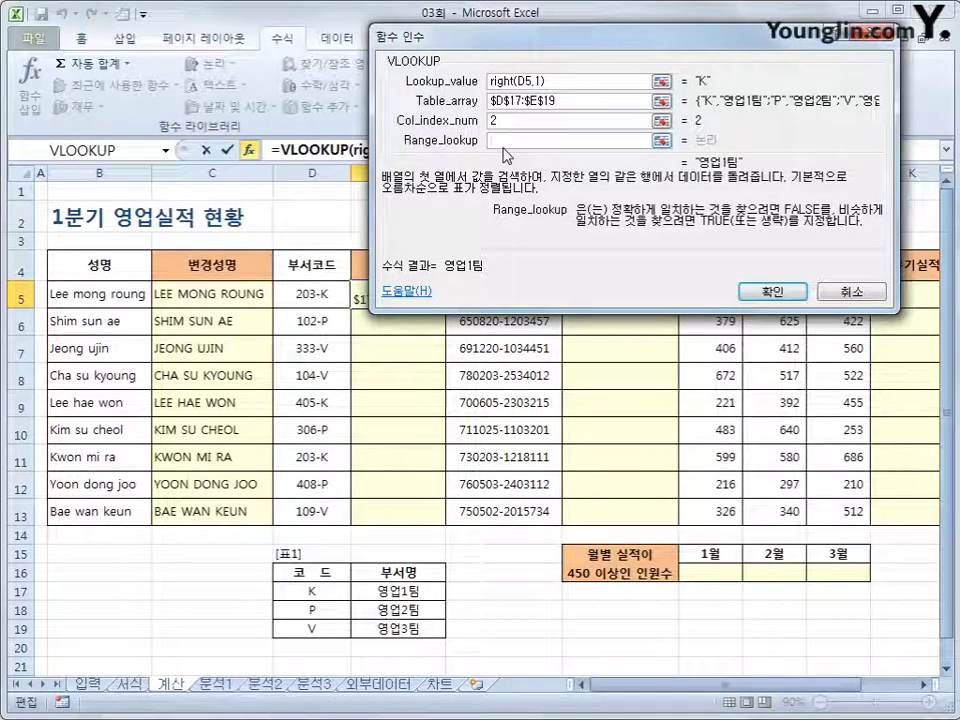
type("0")
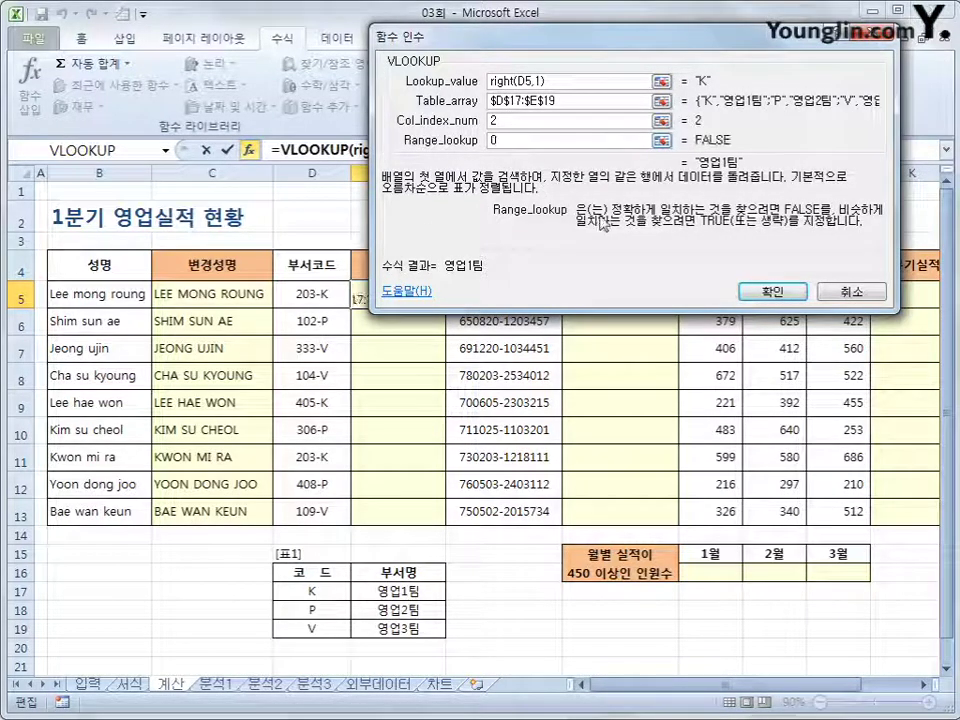
left_click(765, 298)
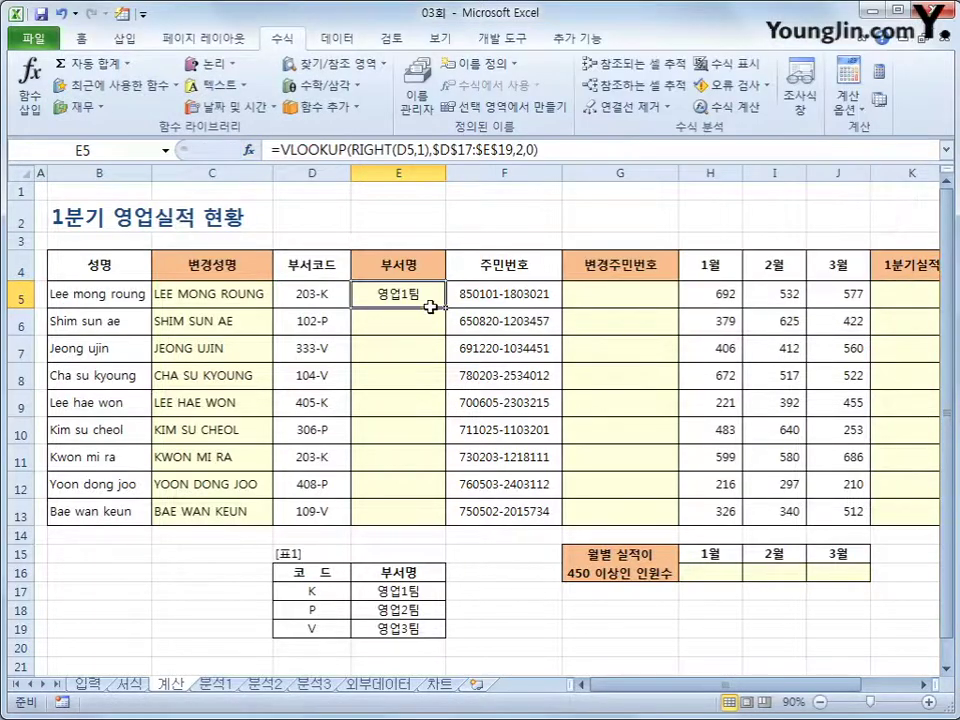
left_click_drag(444, 307, 432, 517)
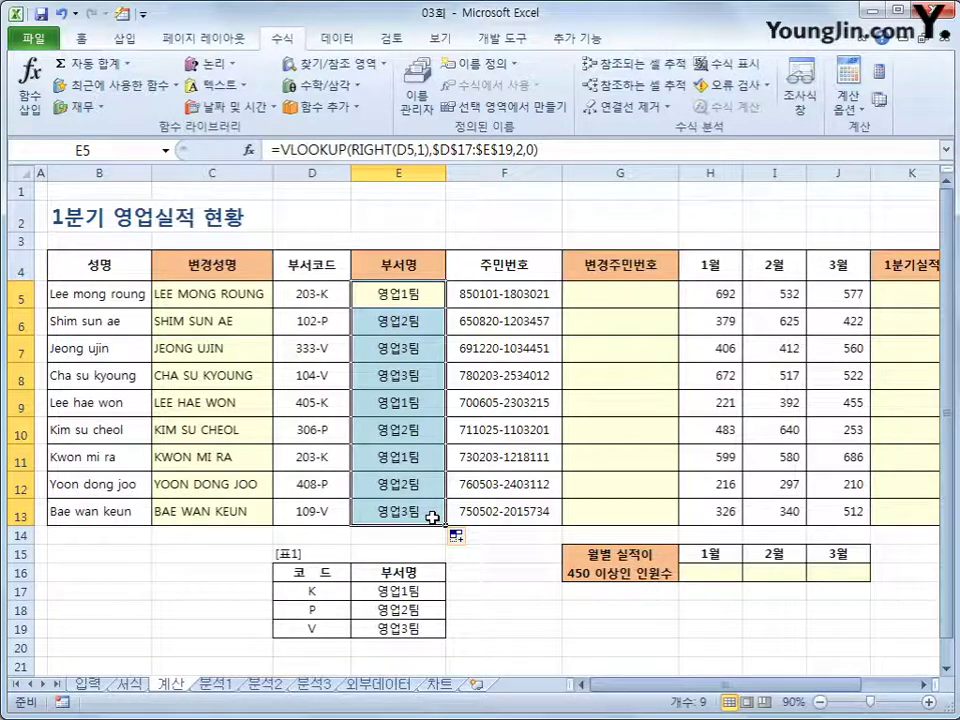
- Enter a REPLACE function in G5 of the 변경주민번호 column that replaces 6 characters of F5 from position 8 with ******
left_click(607, 296)
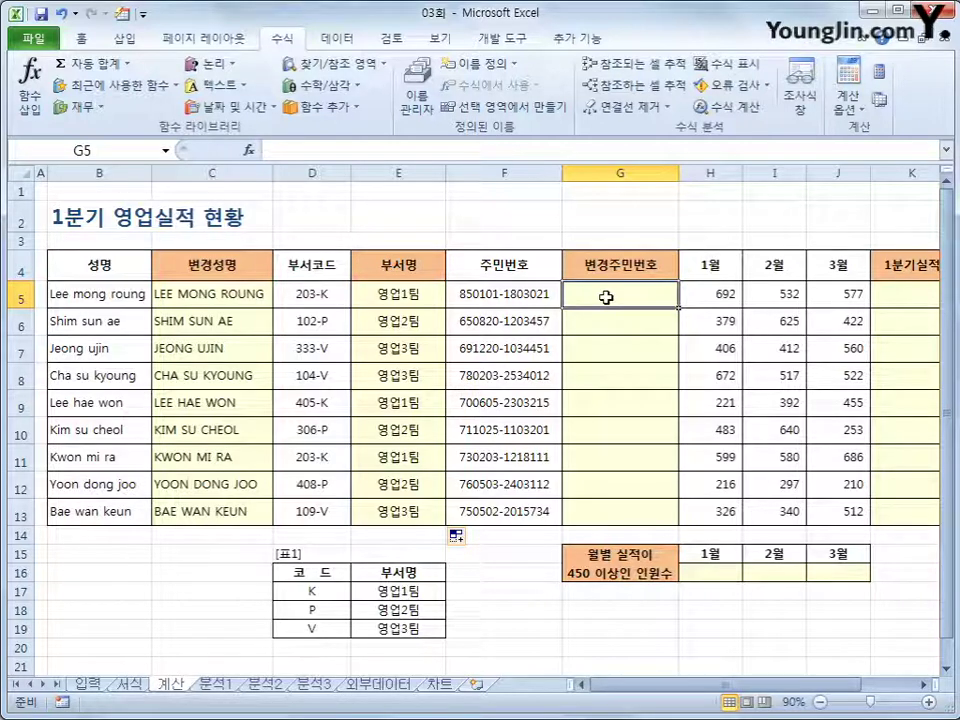
left_click(215, 85)
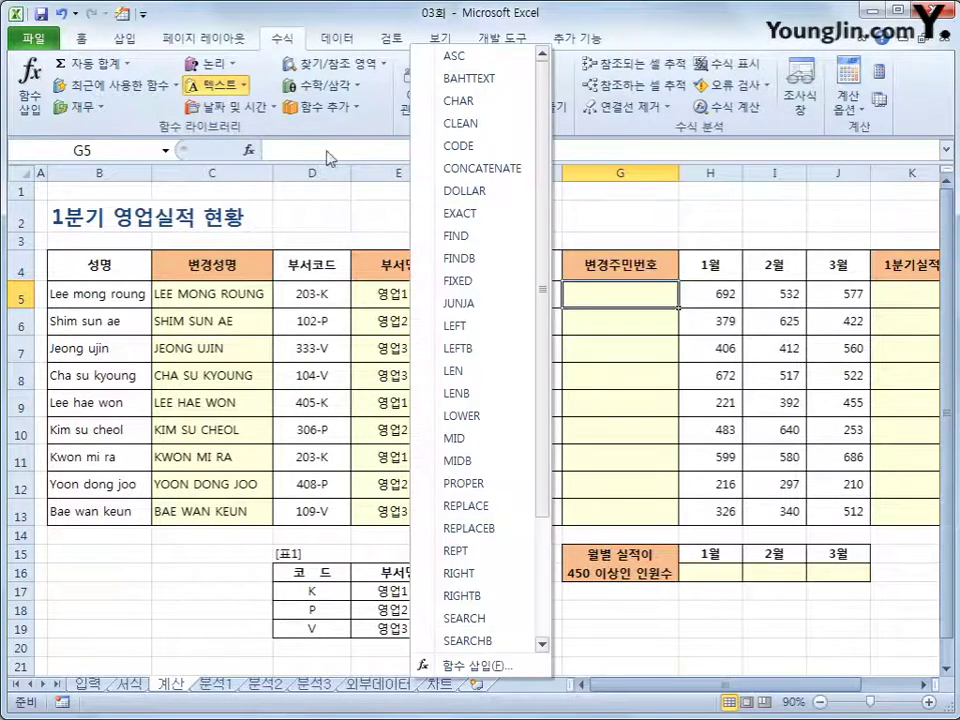
left_click(511, 508)
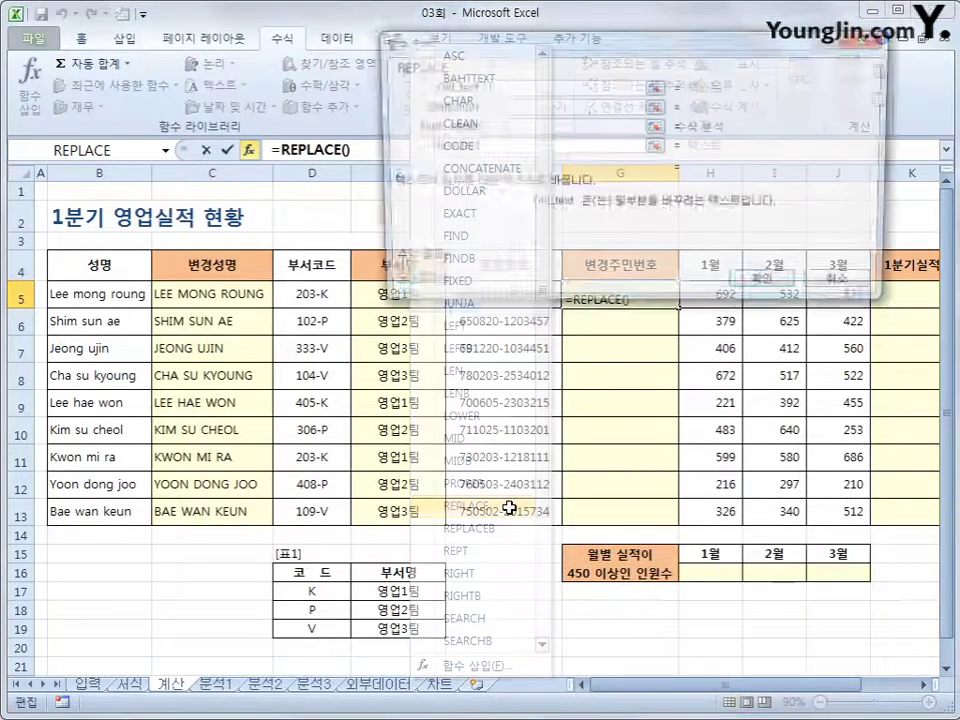
left_click_drag(519, 259, 519, 566)
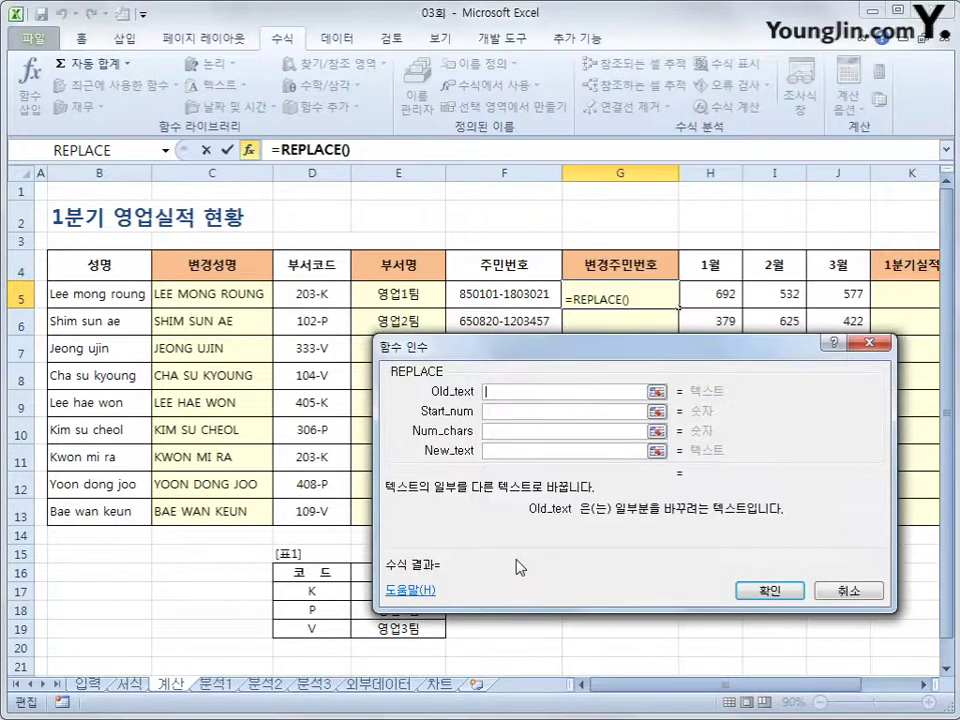
left_click(504, 294)
left_click(519, 410)
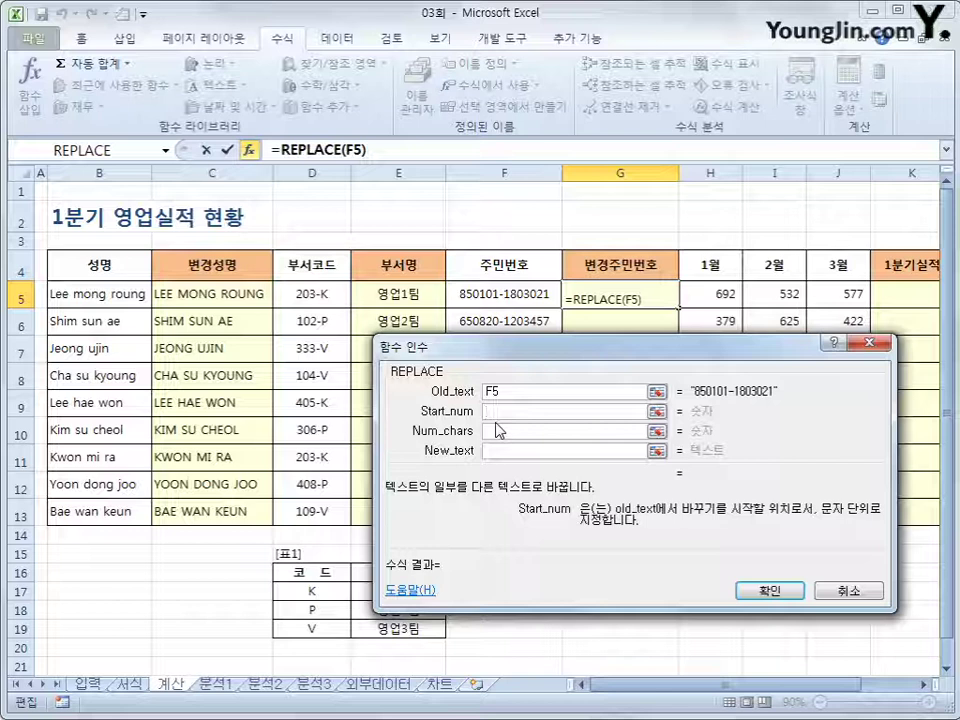
type("8")
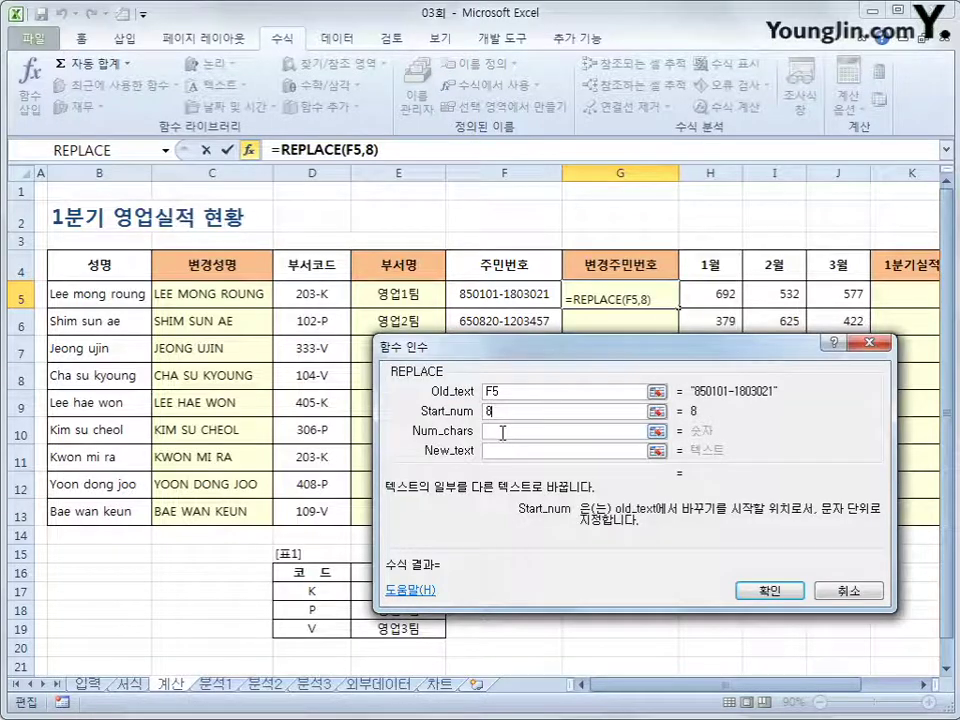
left_click(502, 432)
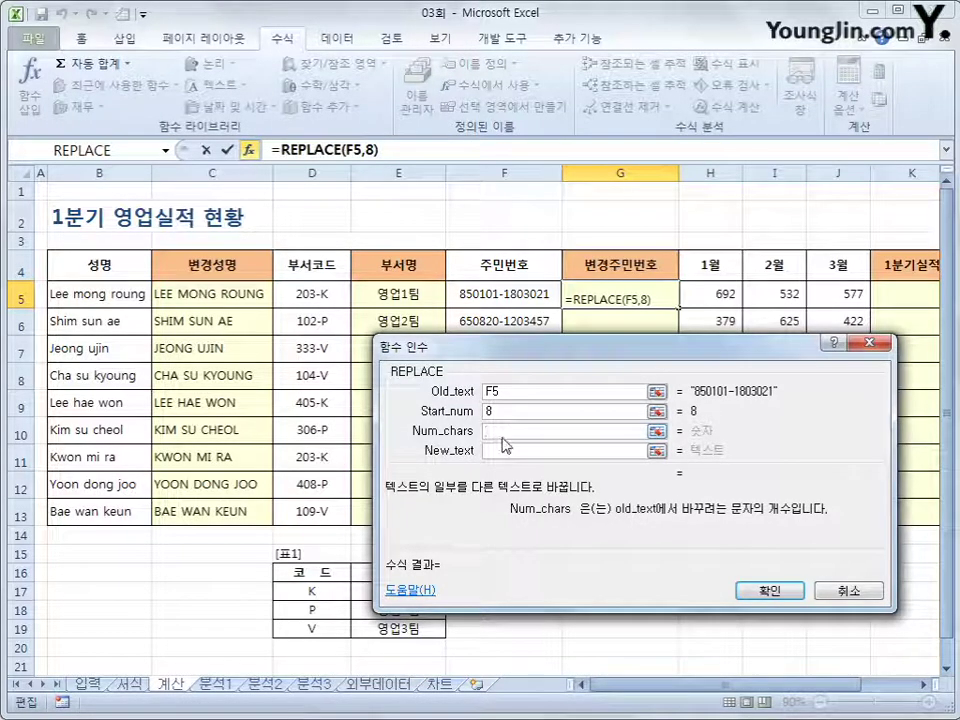
type("6")
left_click(512, 451)
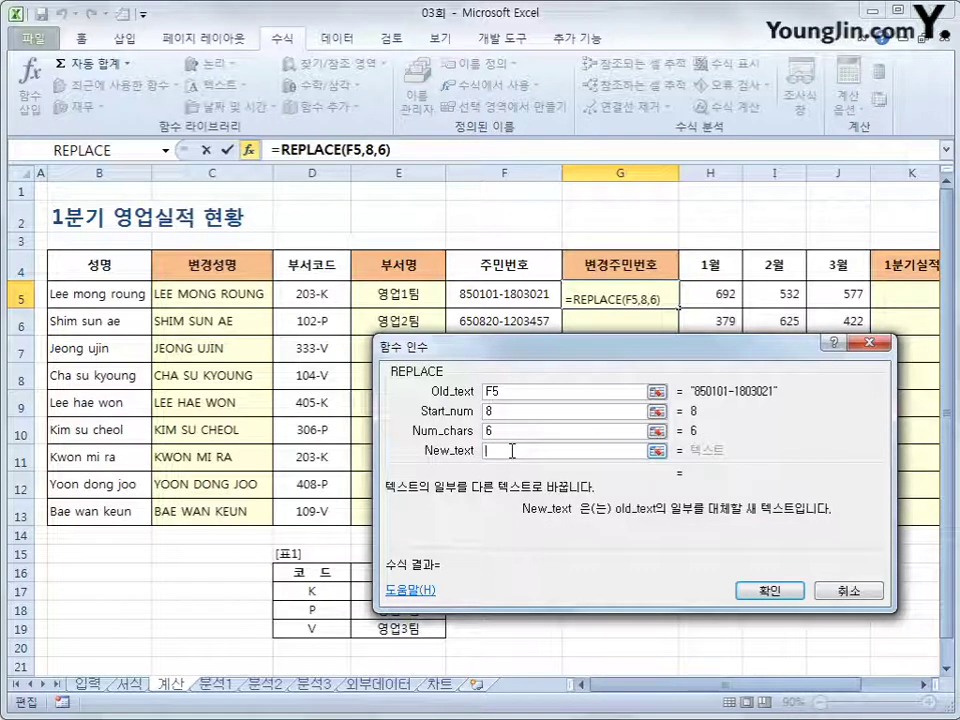
type("******")
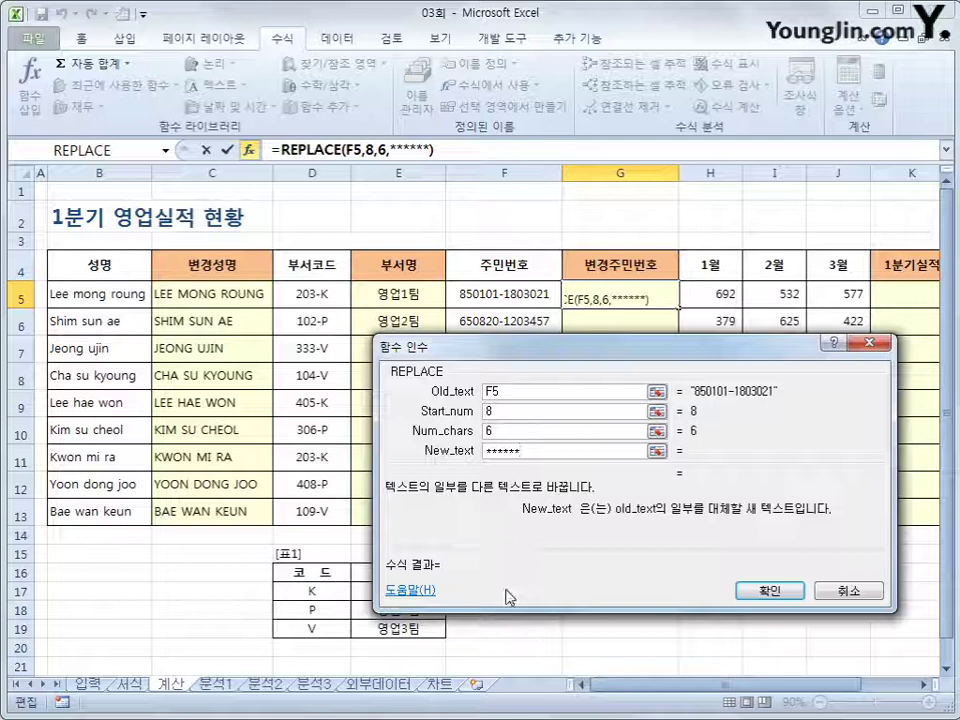
left_click(757, 591)
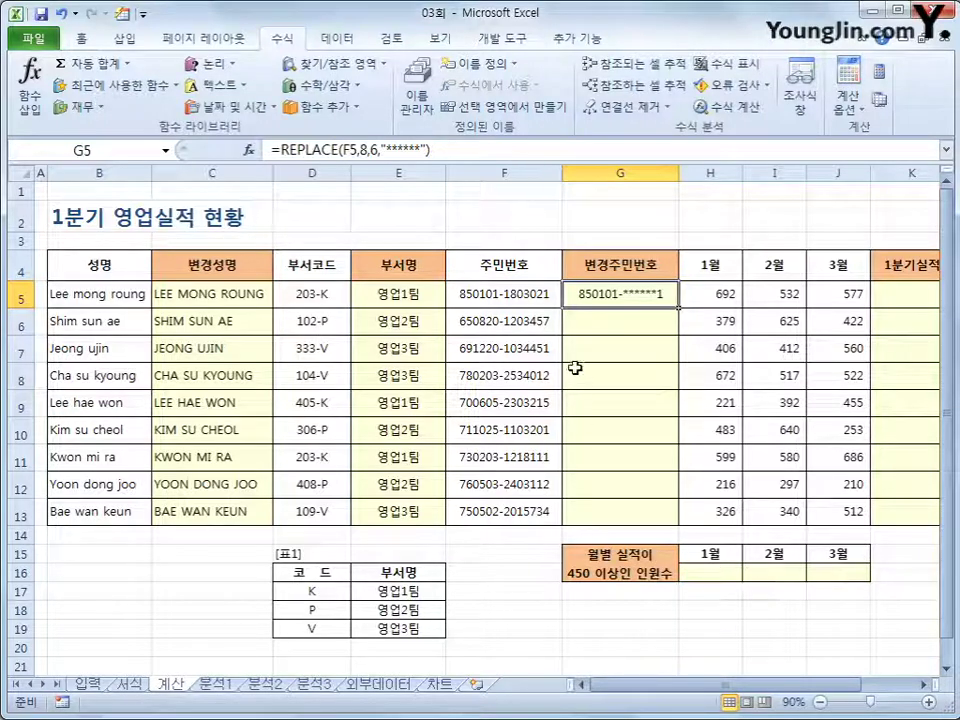
- Change the start position of the REPLACE function in G5 to 9 and fill the formula down to G13
left_click(248, 149)
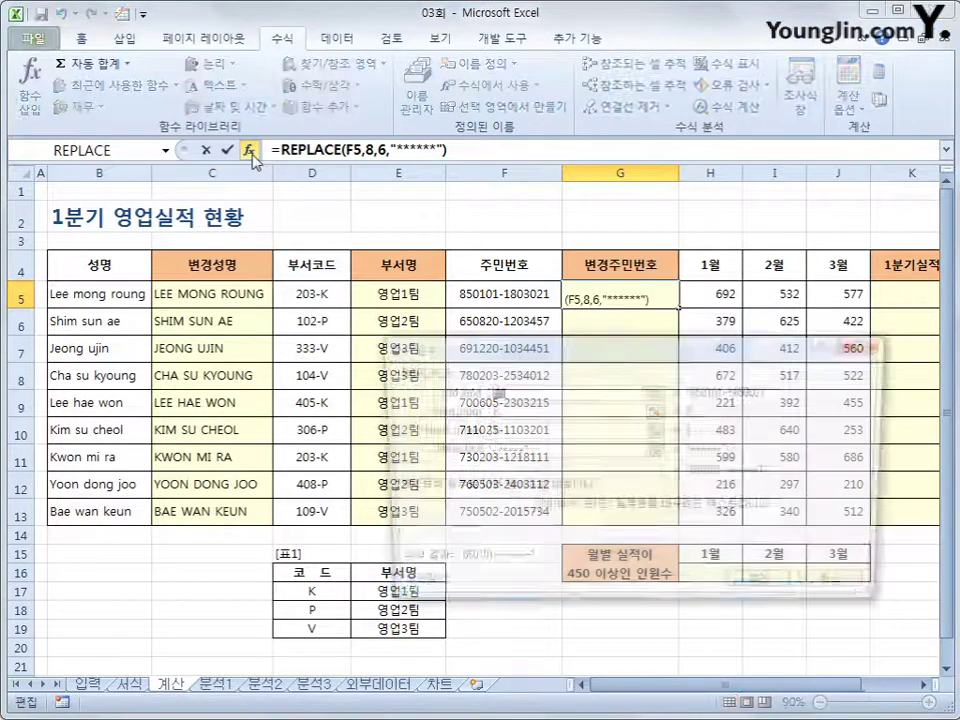
left_click_drag(636, 362, 592, 360)
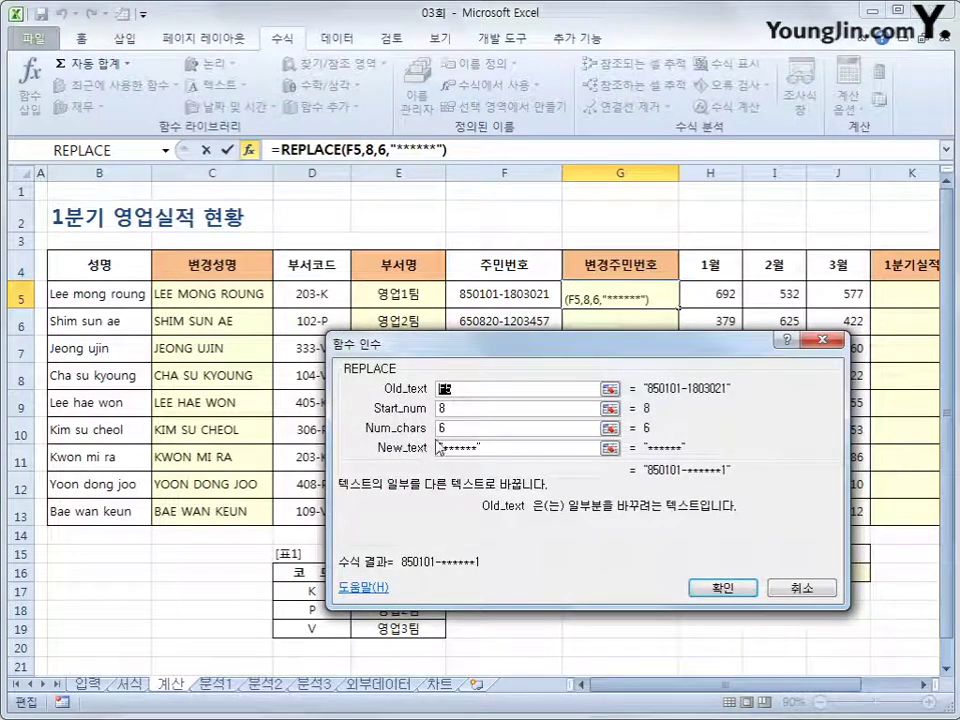
key("Tab")
key("Tab")
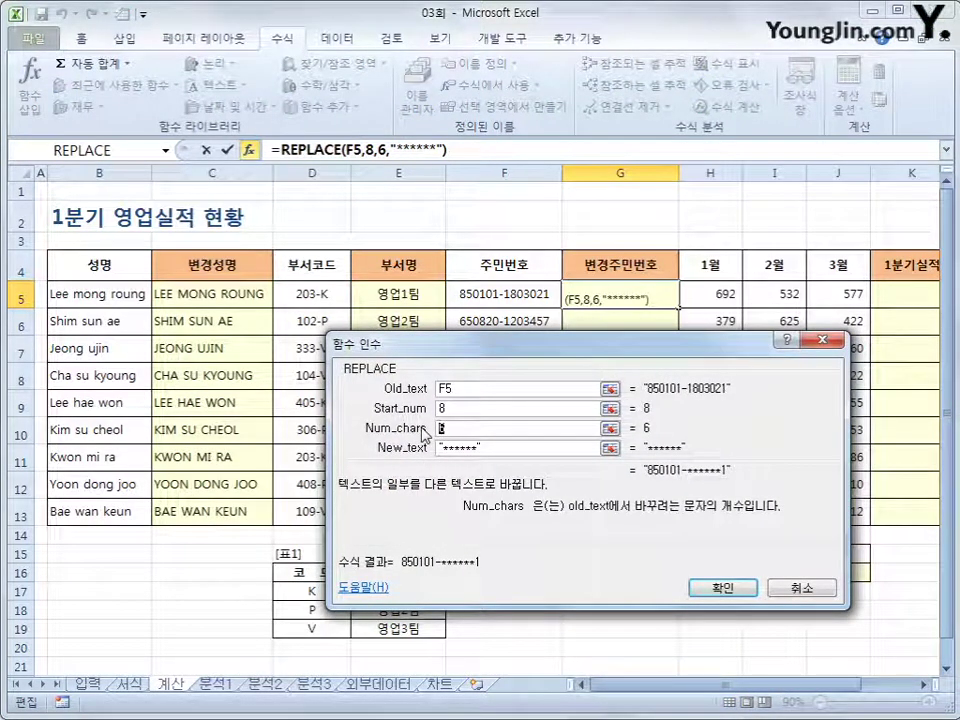
left_click(451, 407)
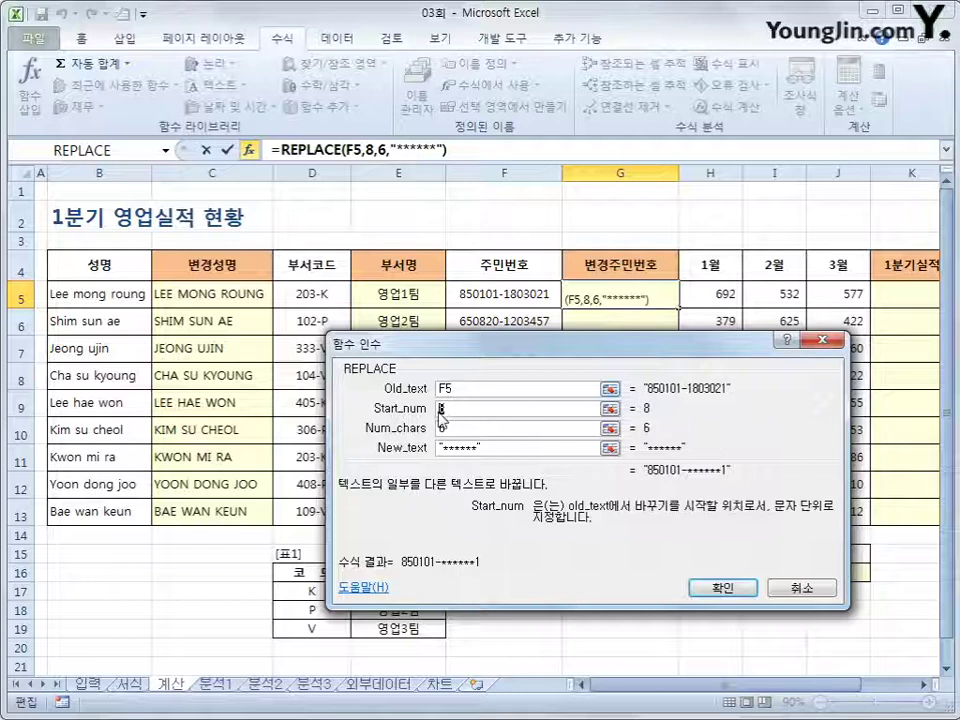
key("BackSpace")
type("9")
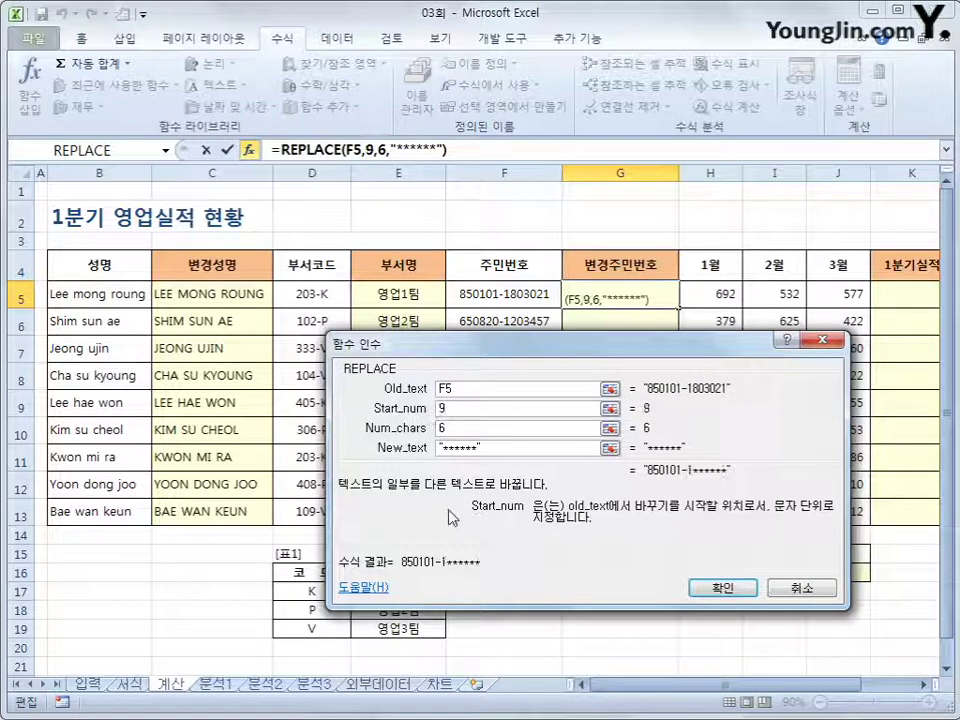
key("Tab")
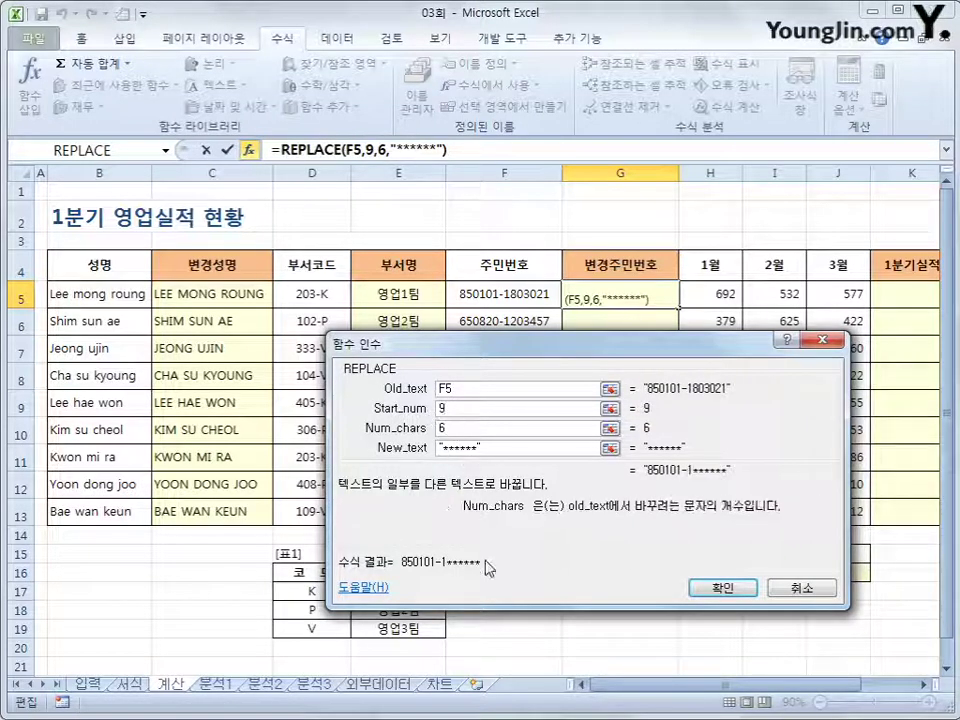
left_click(737, 592)
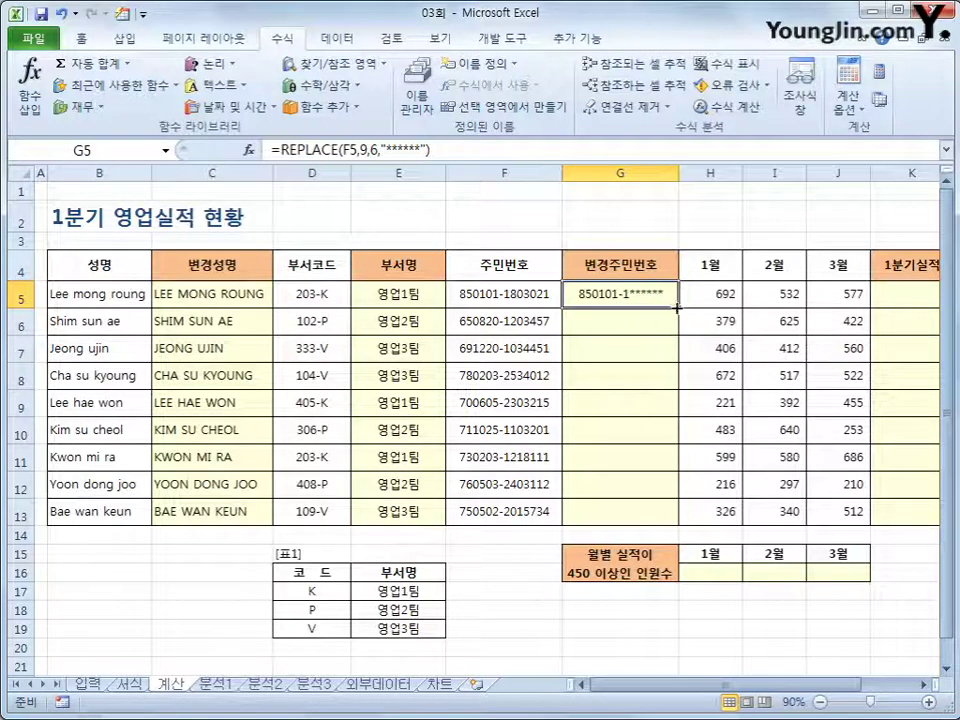
left_click_drag(677, 307, 669, 525)
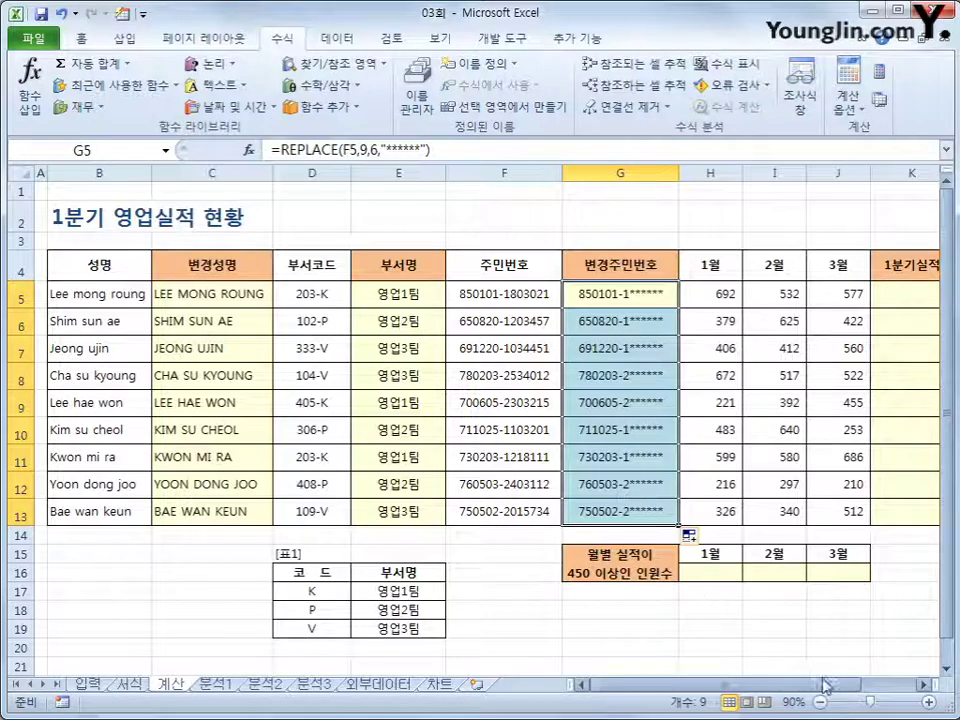
- Start an IF function in K5 of the 1분기실적 column with and(H5>=500,I5>=500,J5>=500) as the logical test
left_click_drag(850, 690, 868, 693)
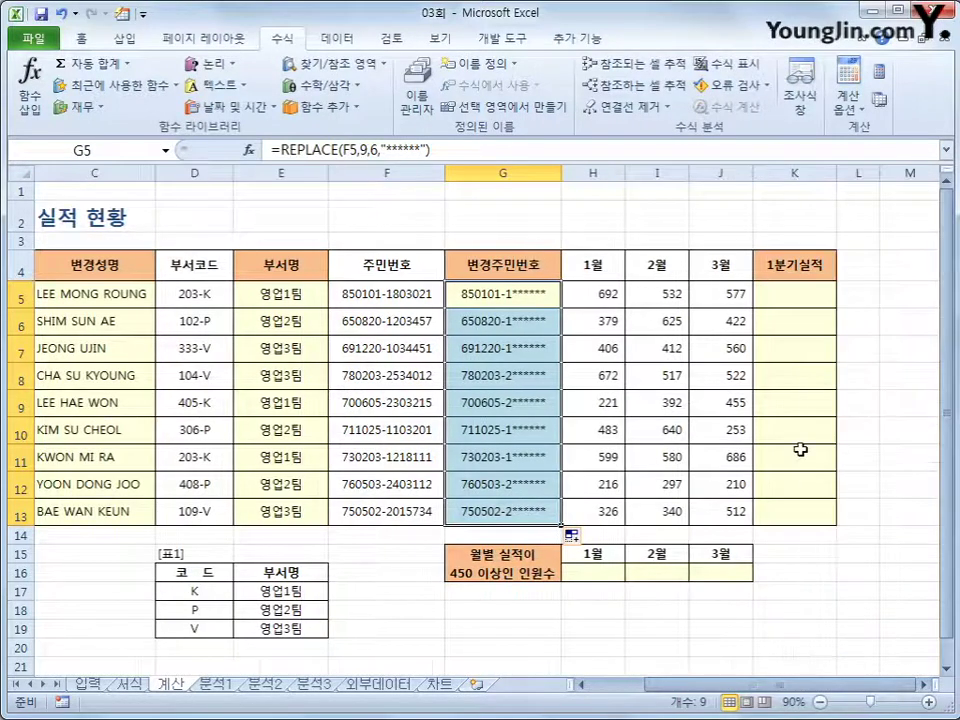
left_click(792, 307)
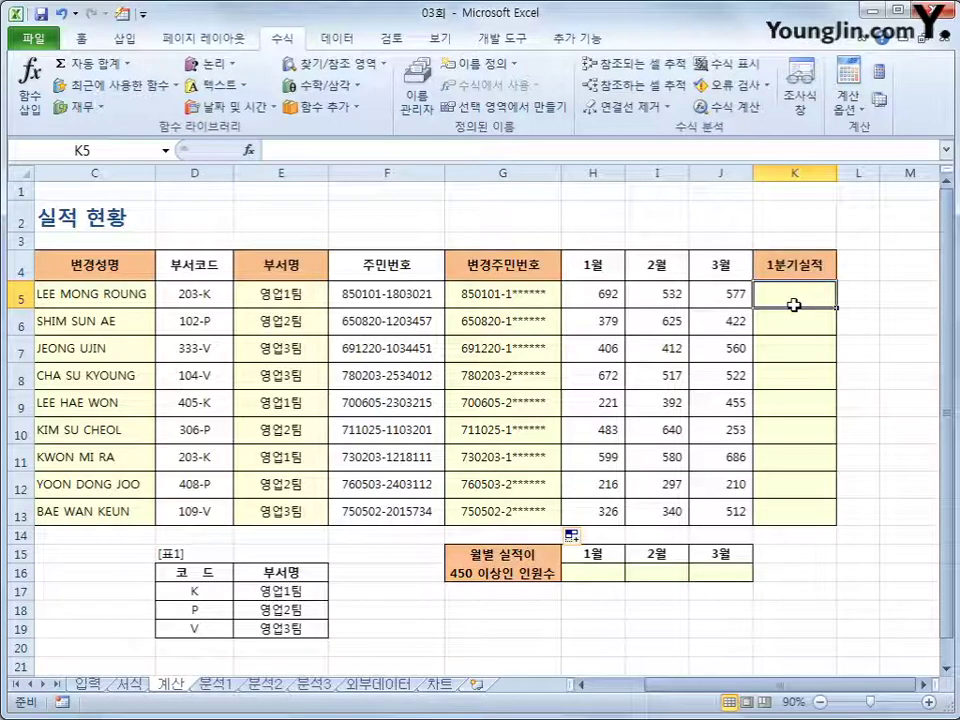
left_click(205, 63)
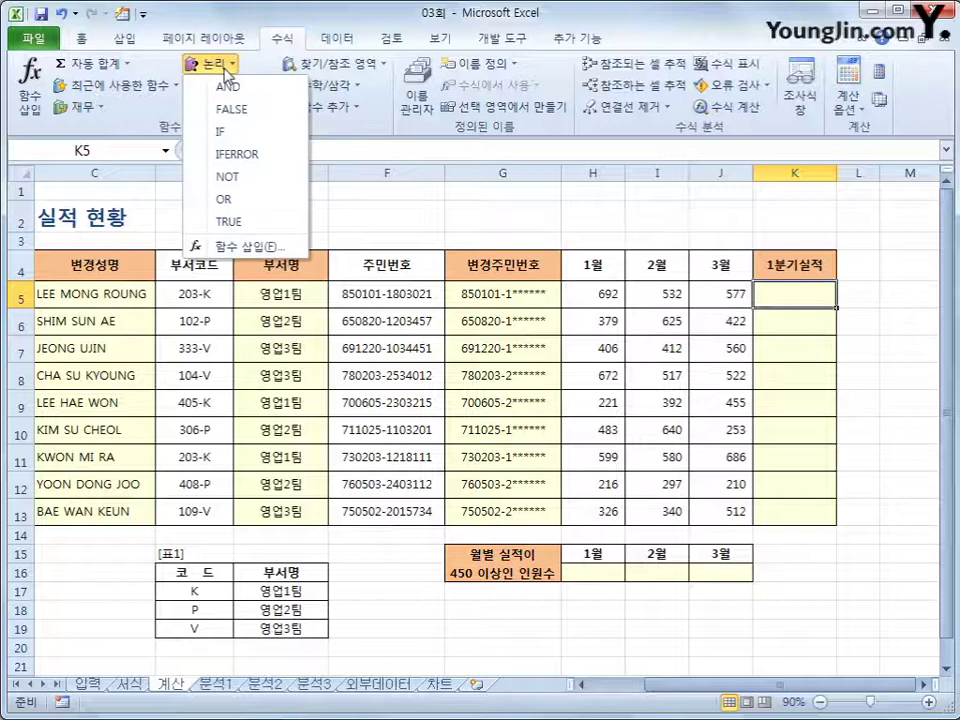
left_click(226, 132)
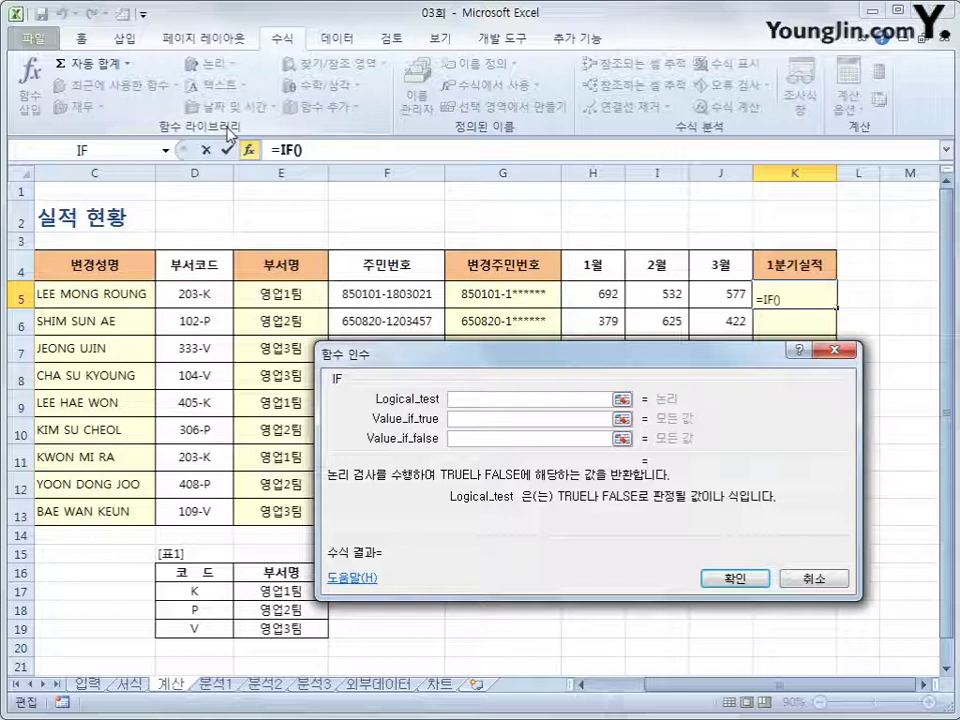
type("and(")
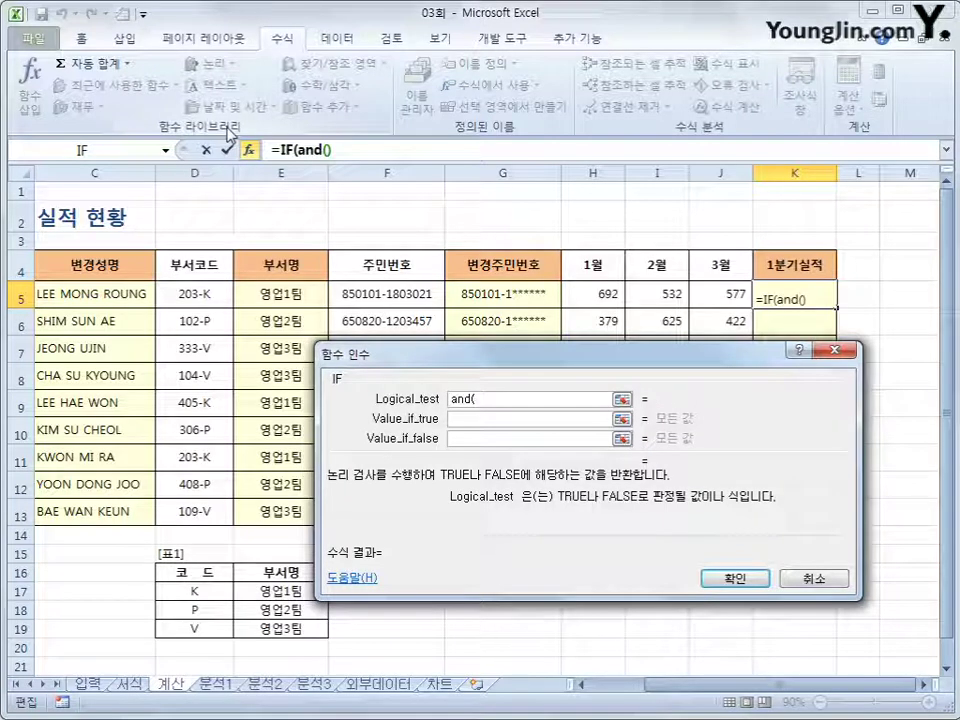
left_click(602, 296)
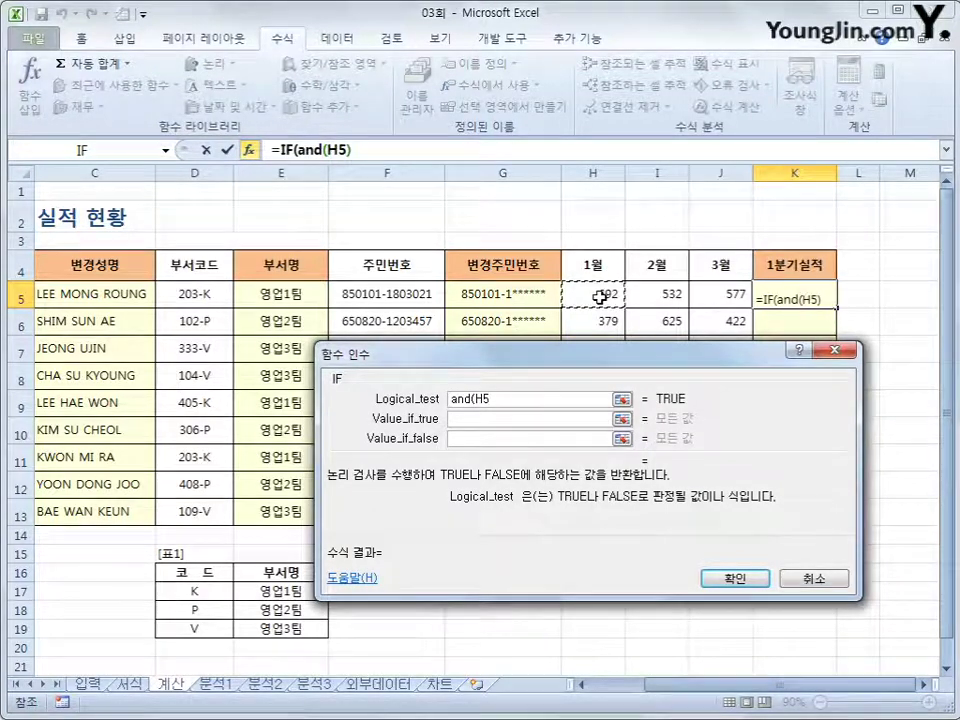
type(">=")
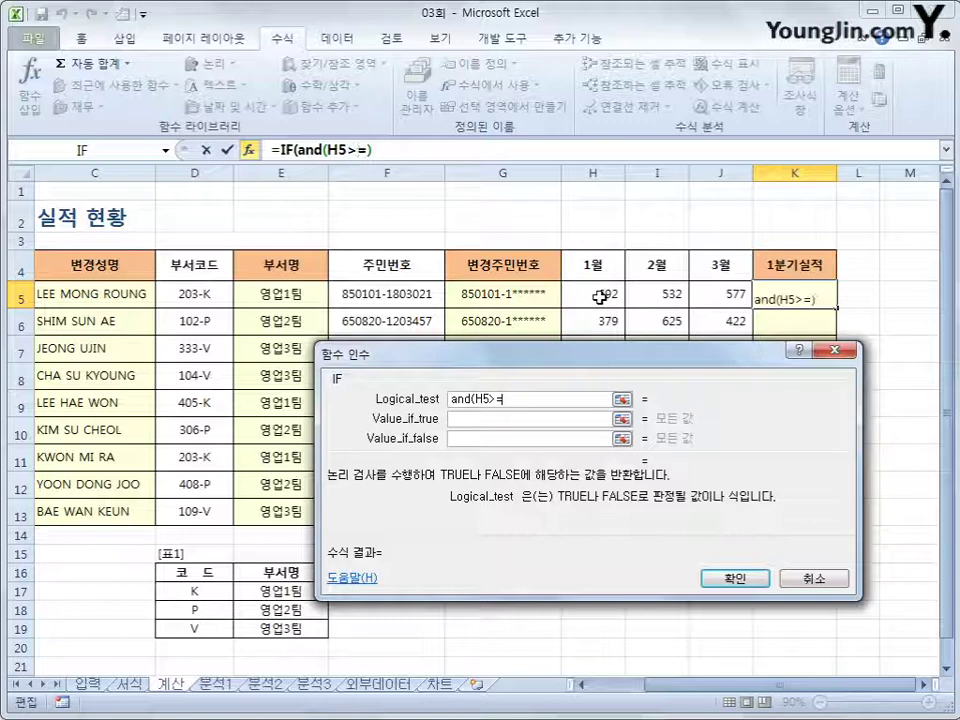
type("500,")
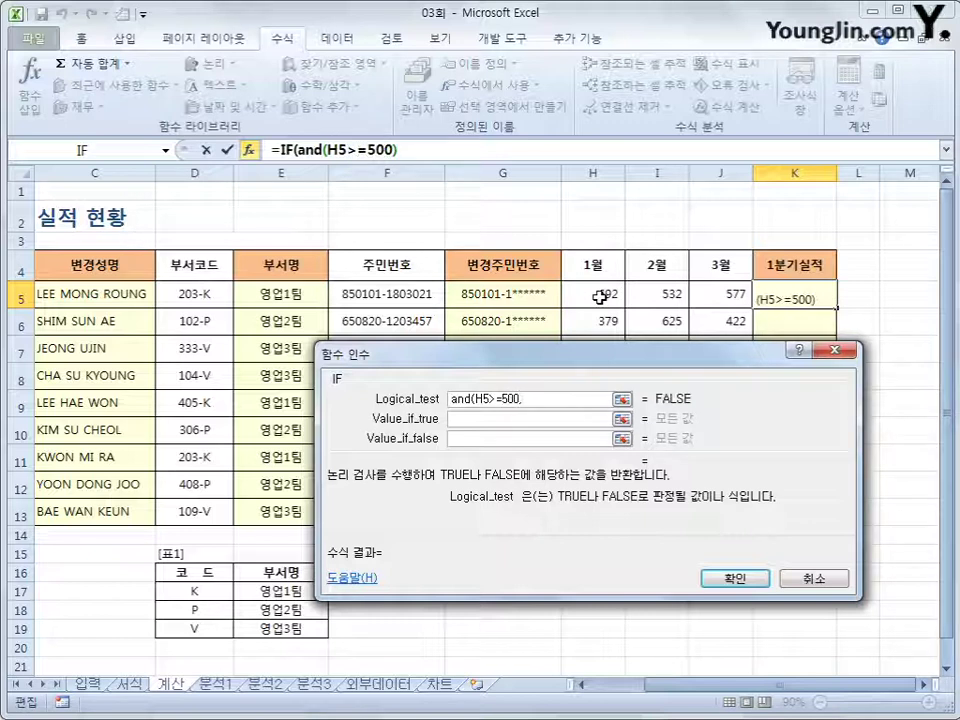
left_click(649, 300)
type(">=")
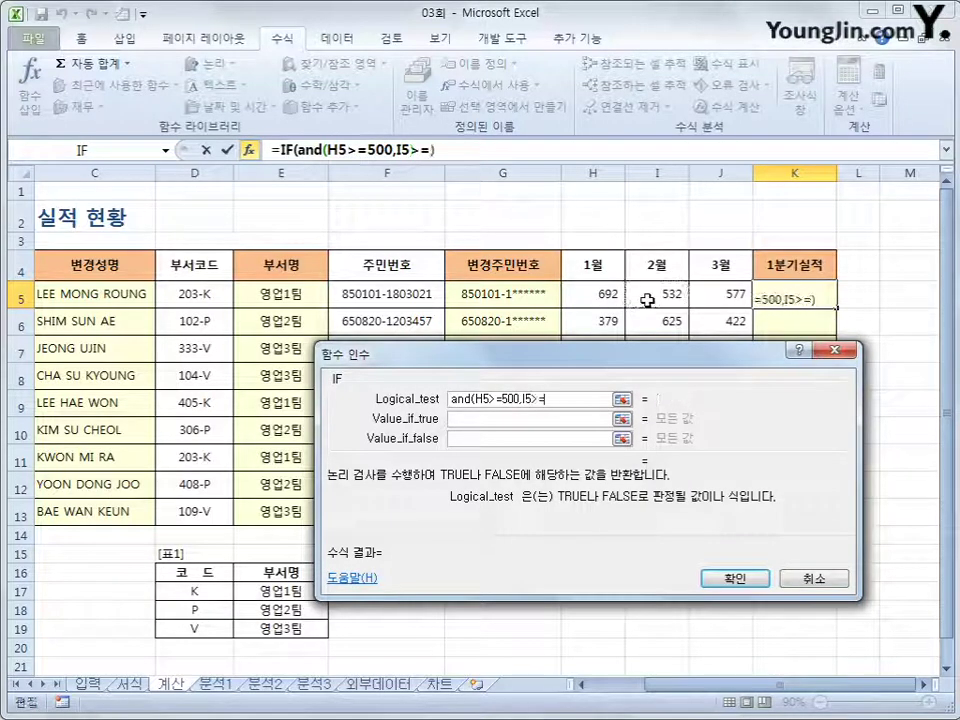
type("500,")
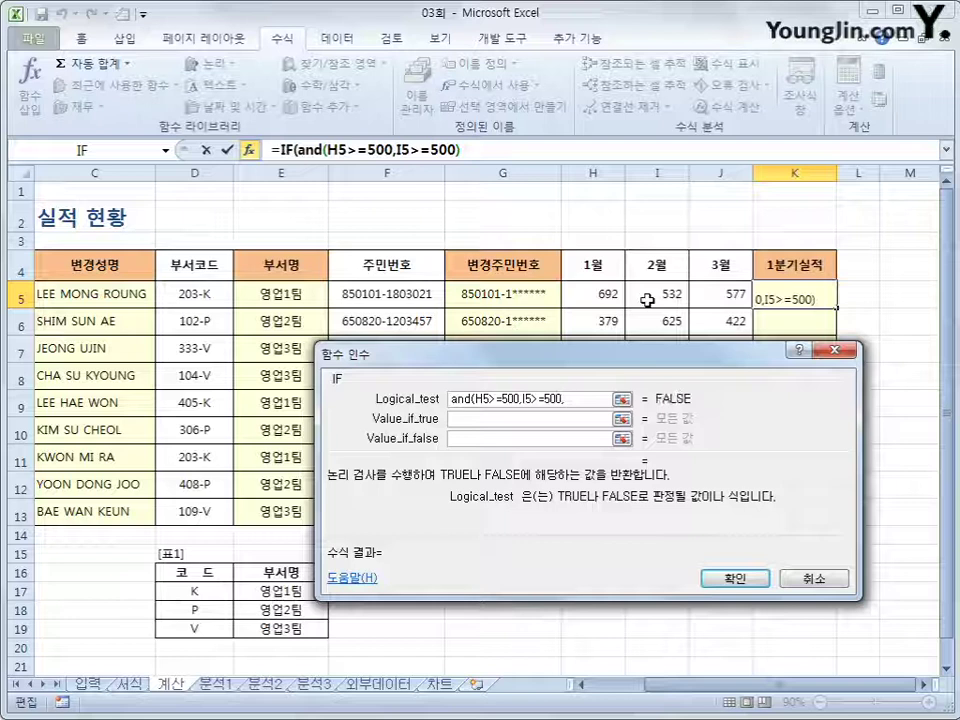
left_click(709, 298)
type(">=500))")
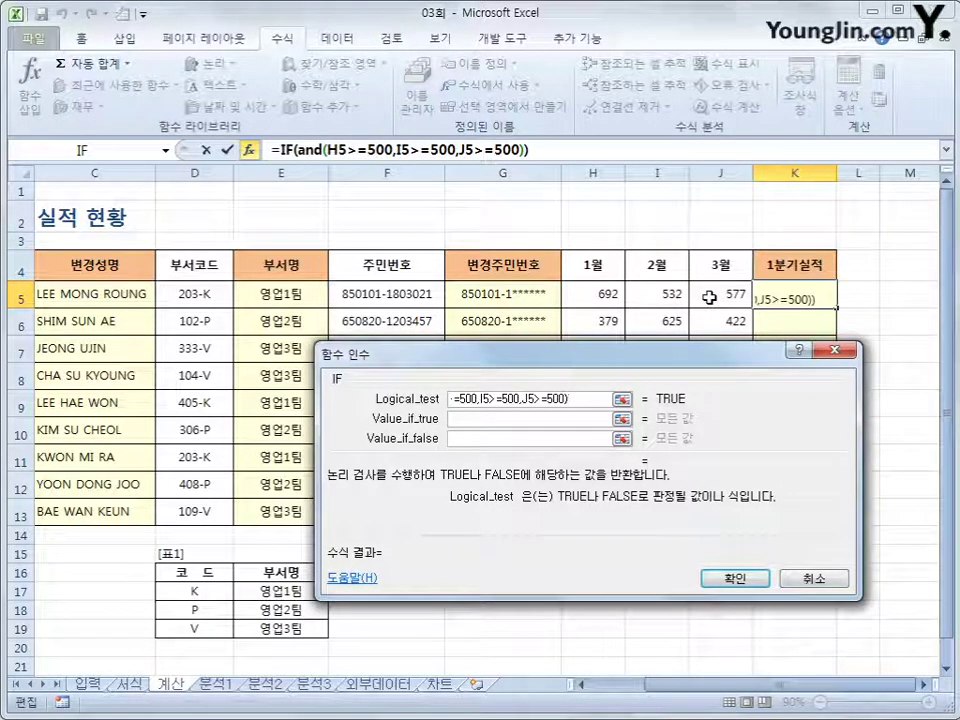
- Complete the IF with 우수 as the true value and an empty string "" as the false value, and fill it down to K13
left_click(589, 416)
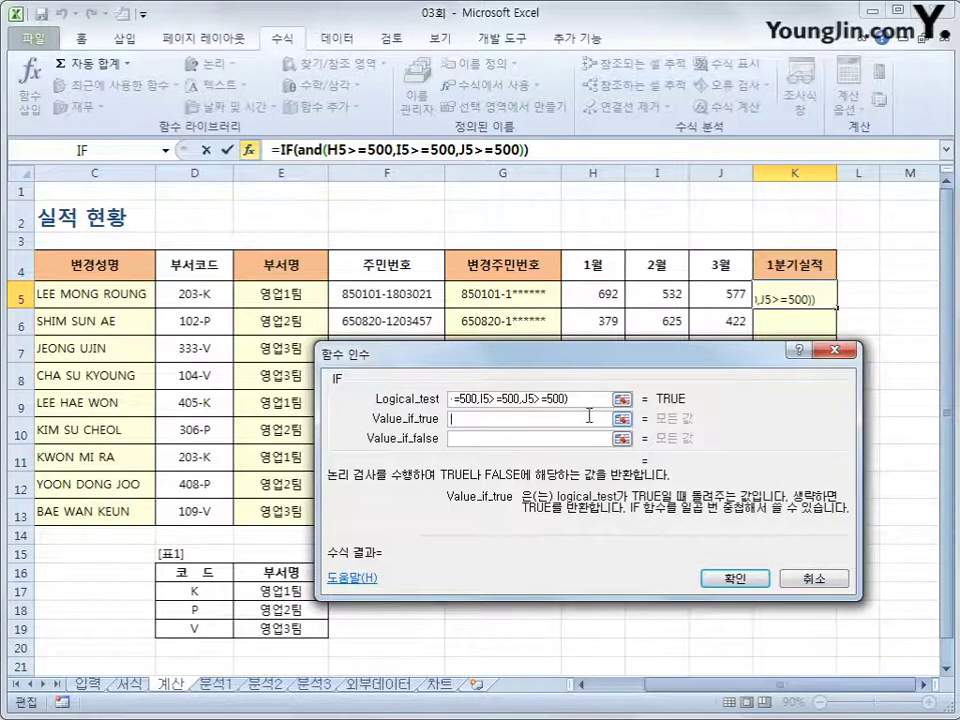
type("dn")
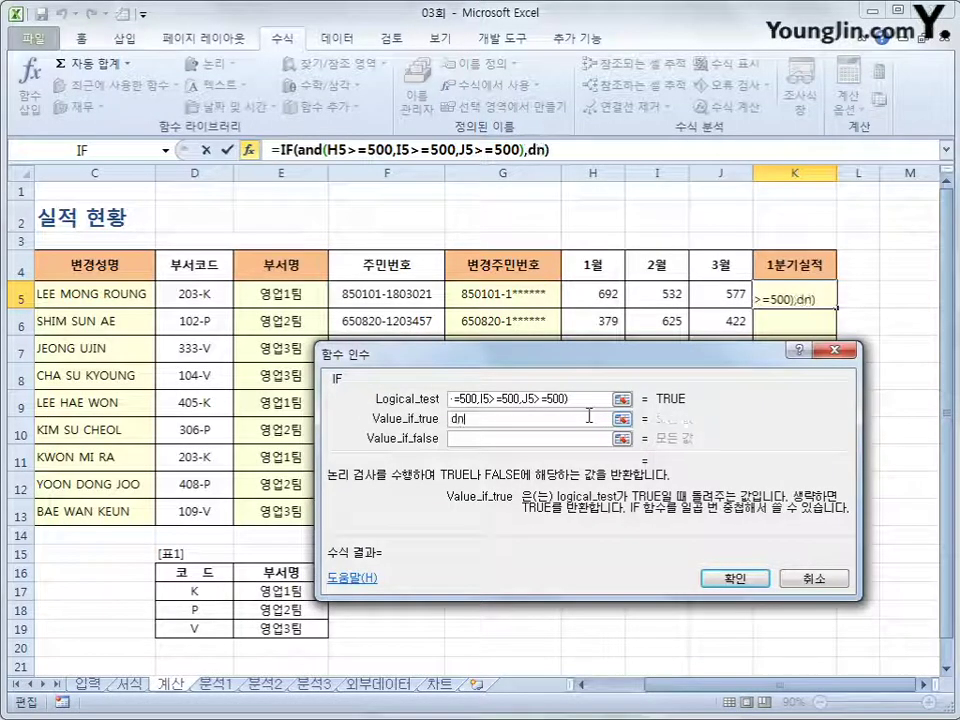
key("BackSpace")
key("BackSpace")
key("Hangul")
type("ㅇㅜ수")
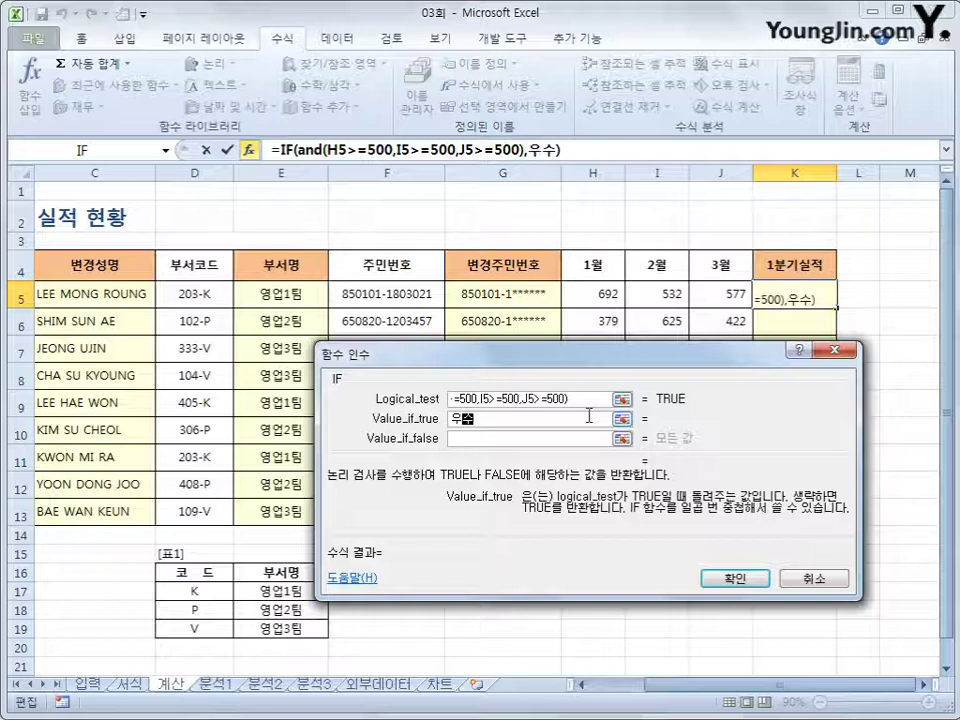
key("Tab")
type("\"\"")
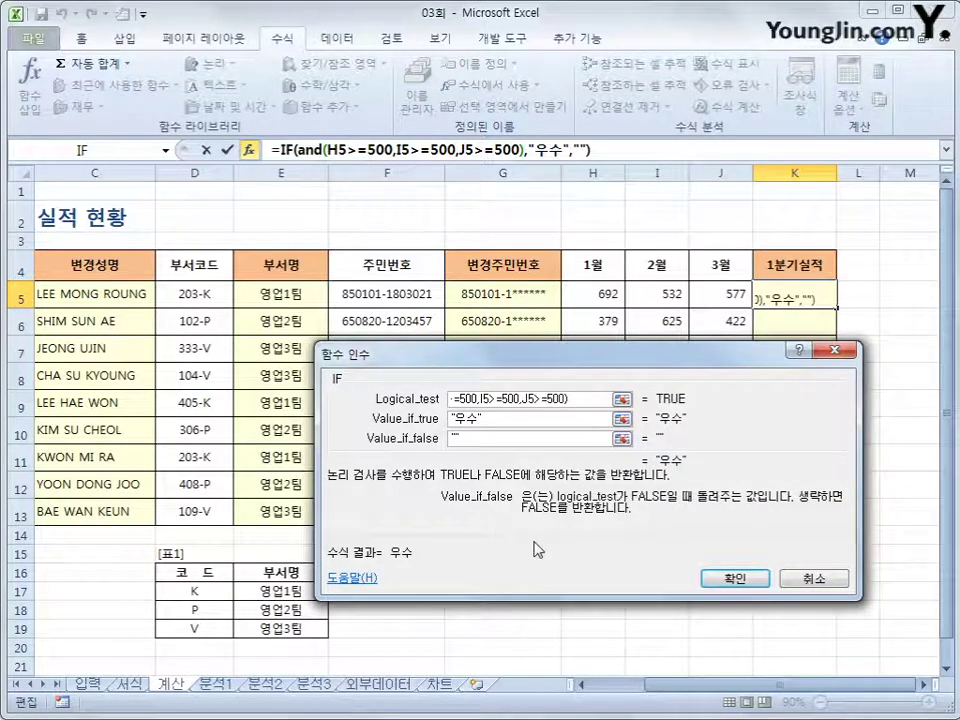
left_click(750, 590)
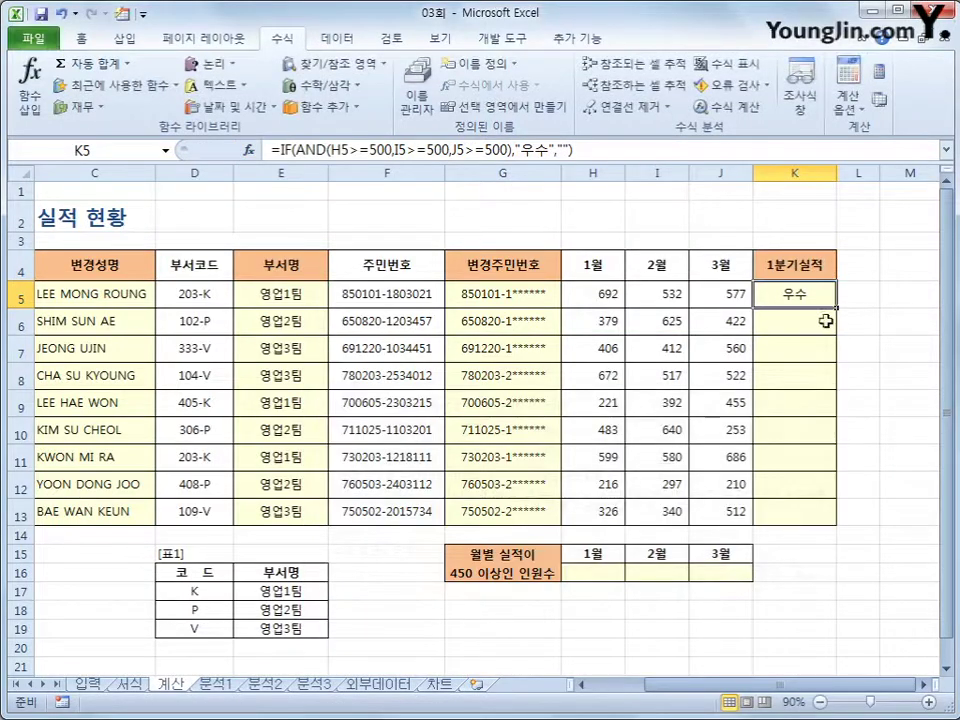
left_click_drag(834, 309, 829, 533)
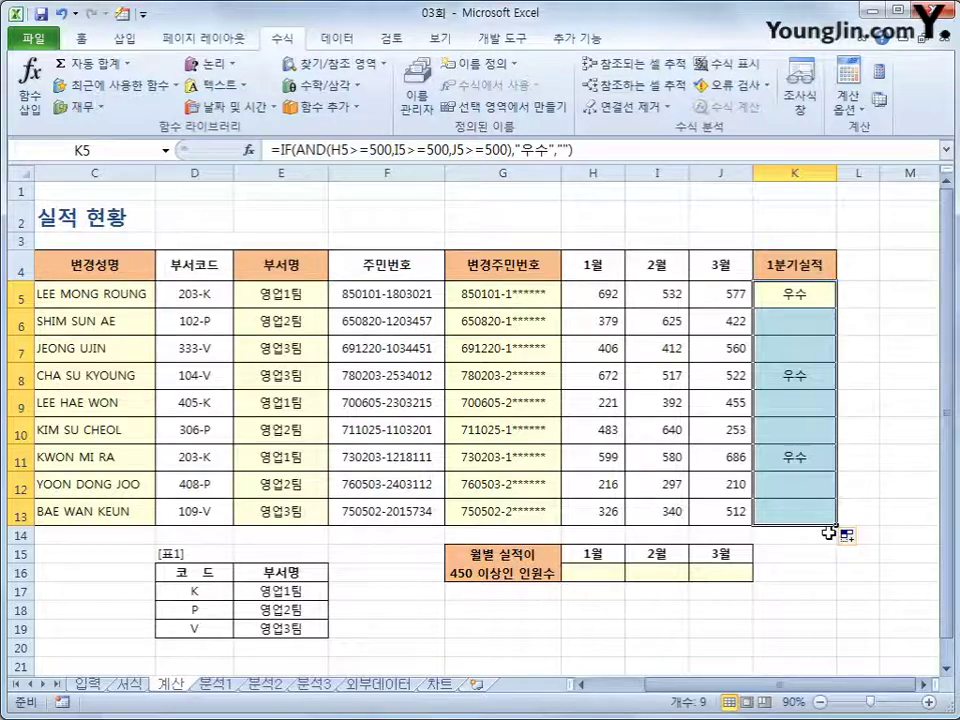
- Enter a COUNTIF function in H16 for 1월 with range H5:H13 and criteria >=450, and select the counted range
left_click(608, 578)
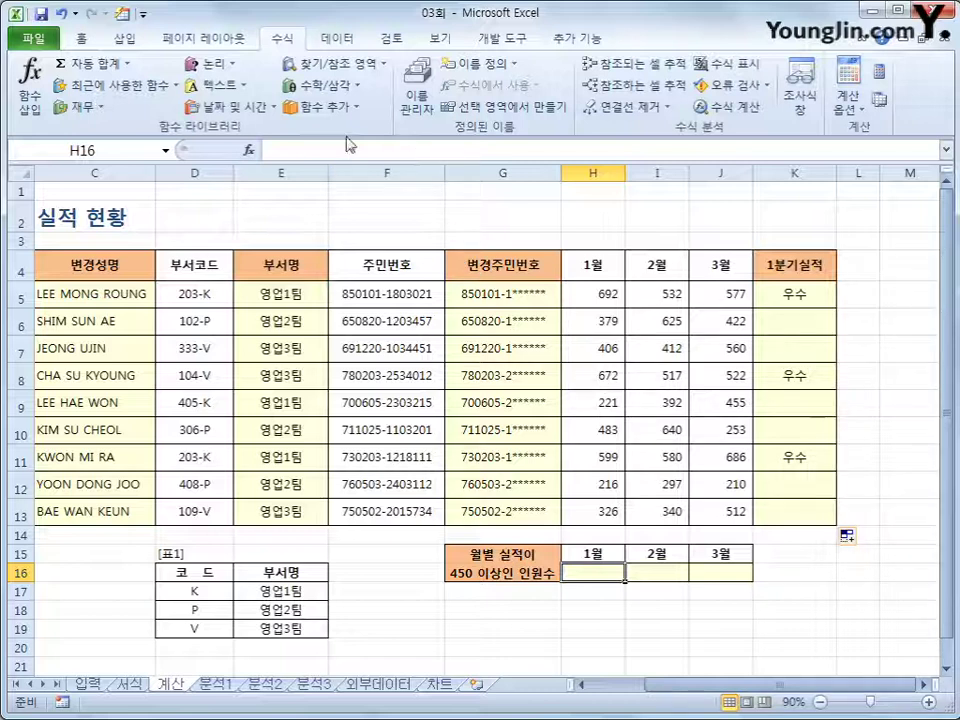
left_click(333, 110)
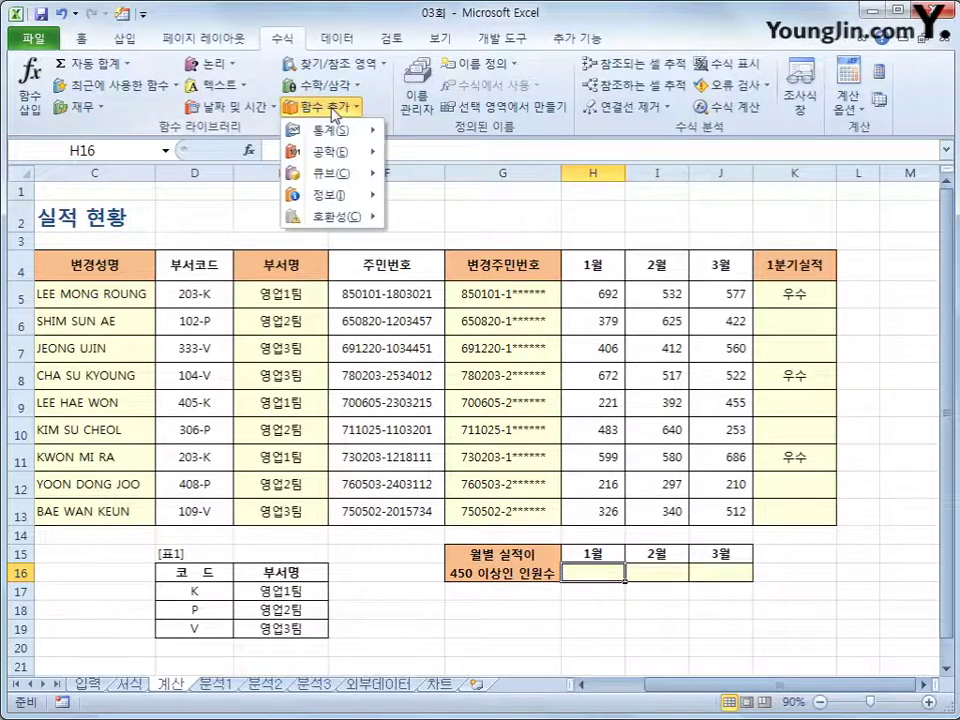
mouse_move(349, 133)
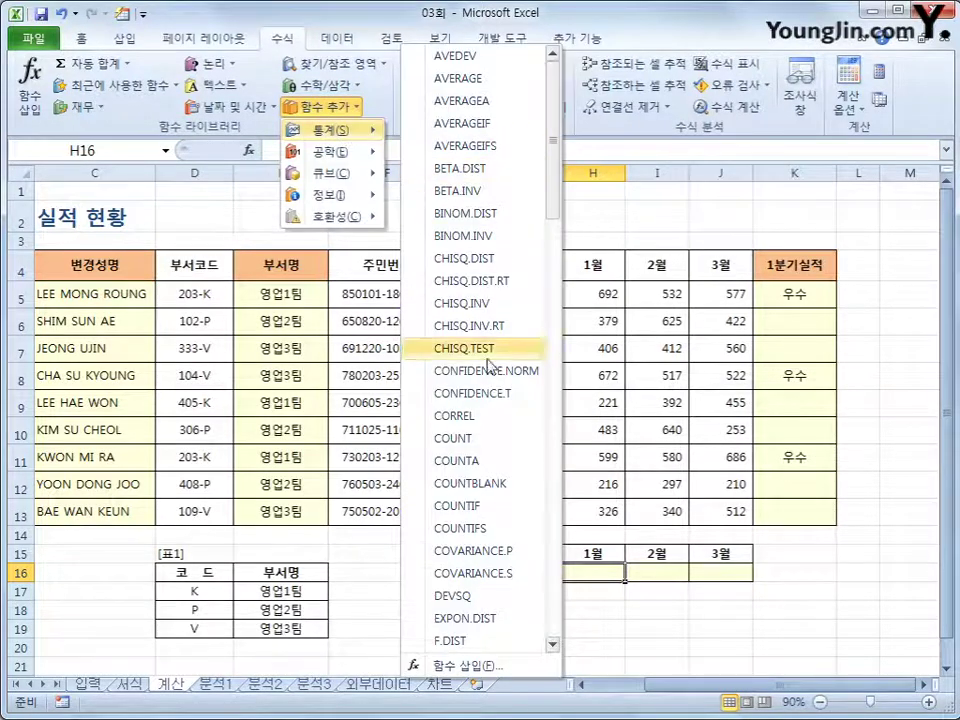
left_click(482, 506)
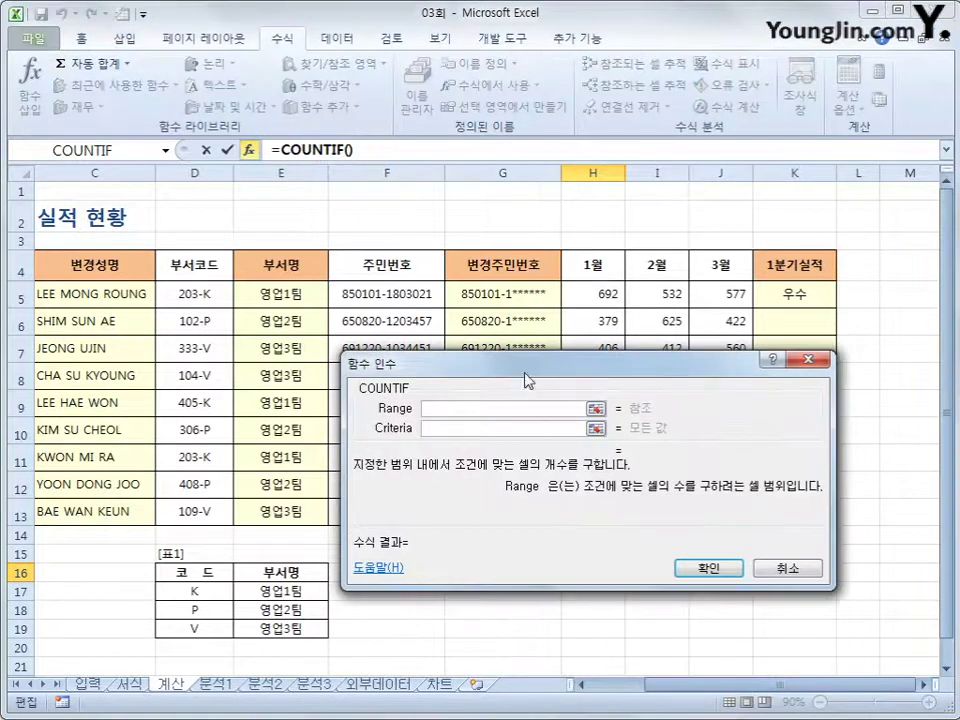
left_click_drag(527, 376, 596, 39)
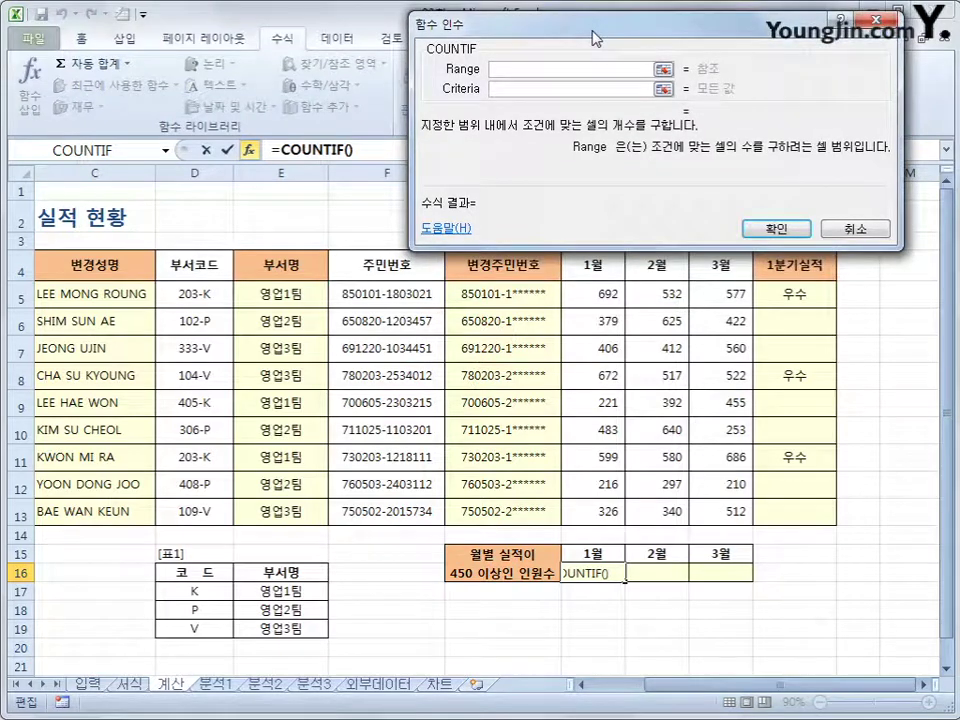
left_click_drag(581, 297, 572, 507)
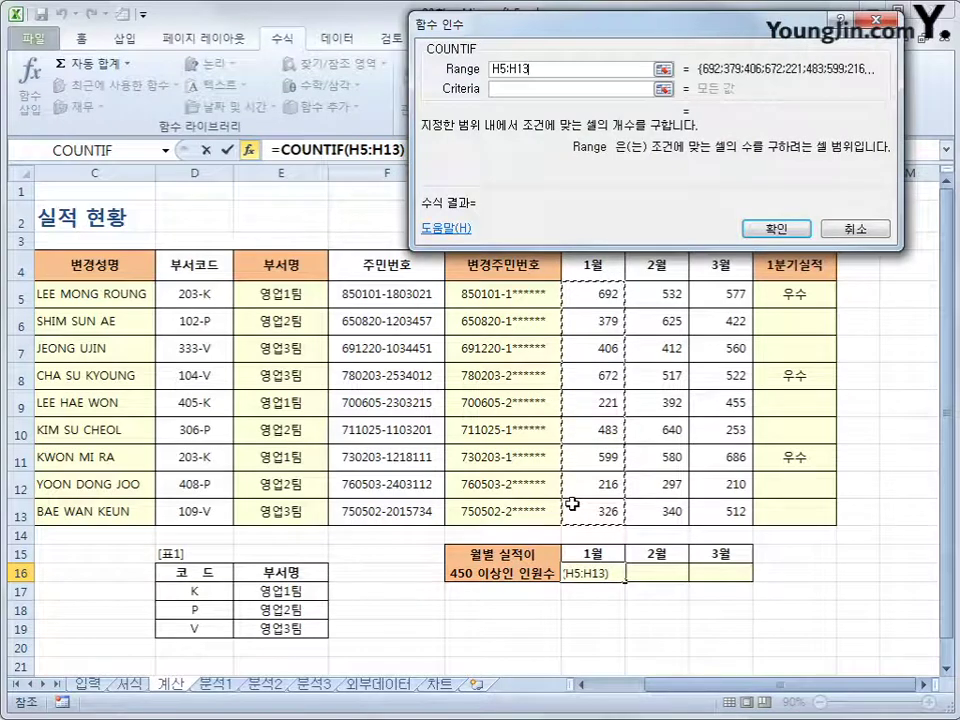
left_click(497, 89)
type(">=")
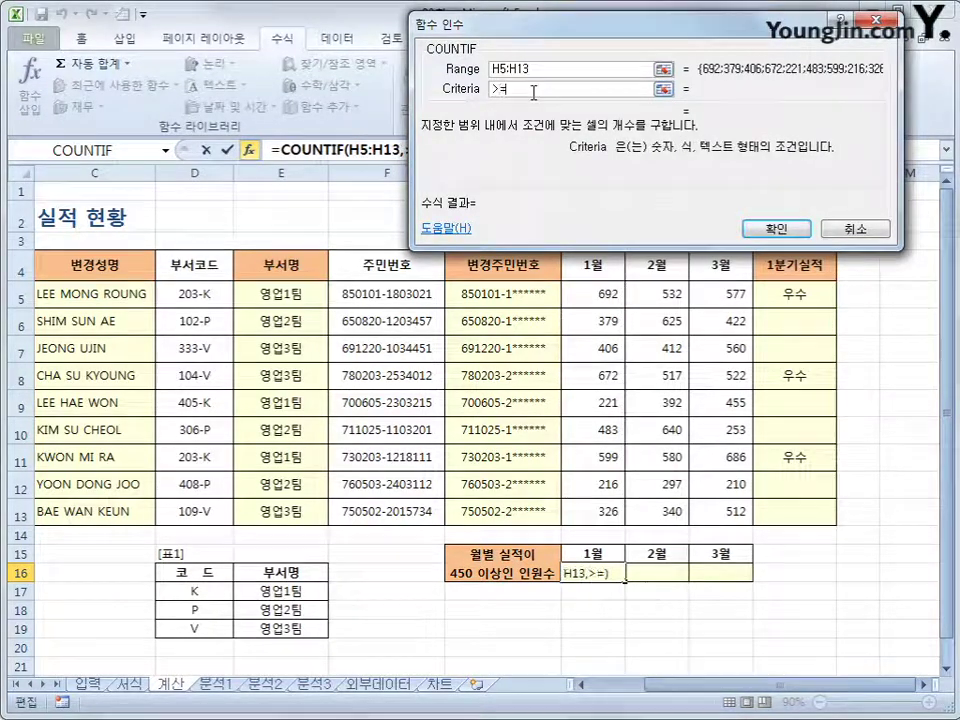
type("450")
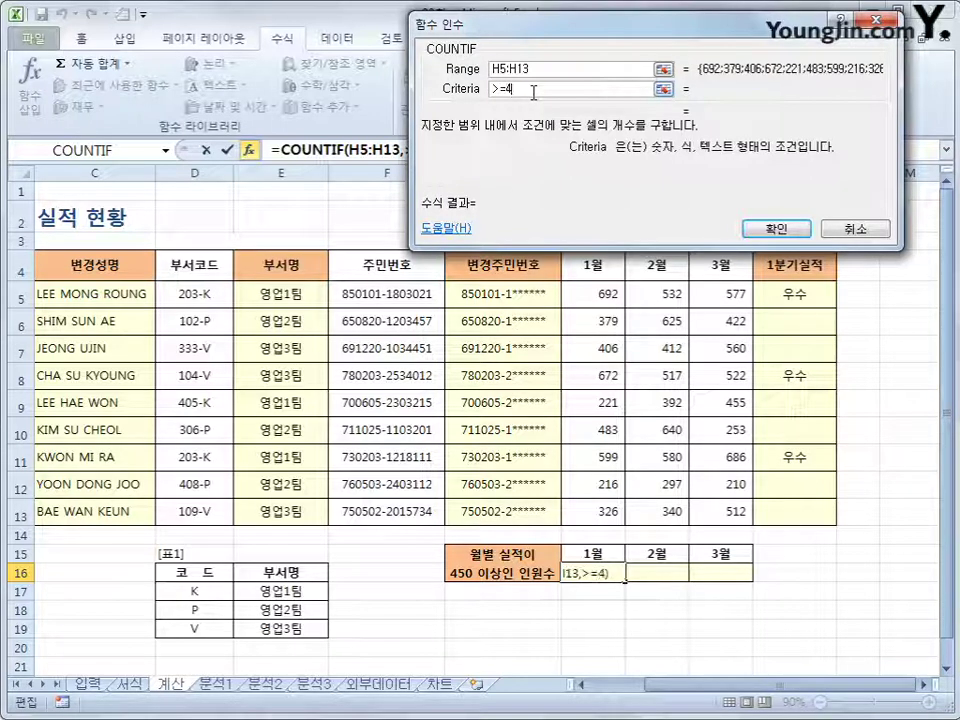
left_click(776, 228)
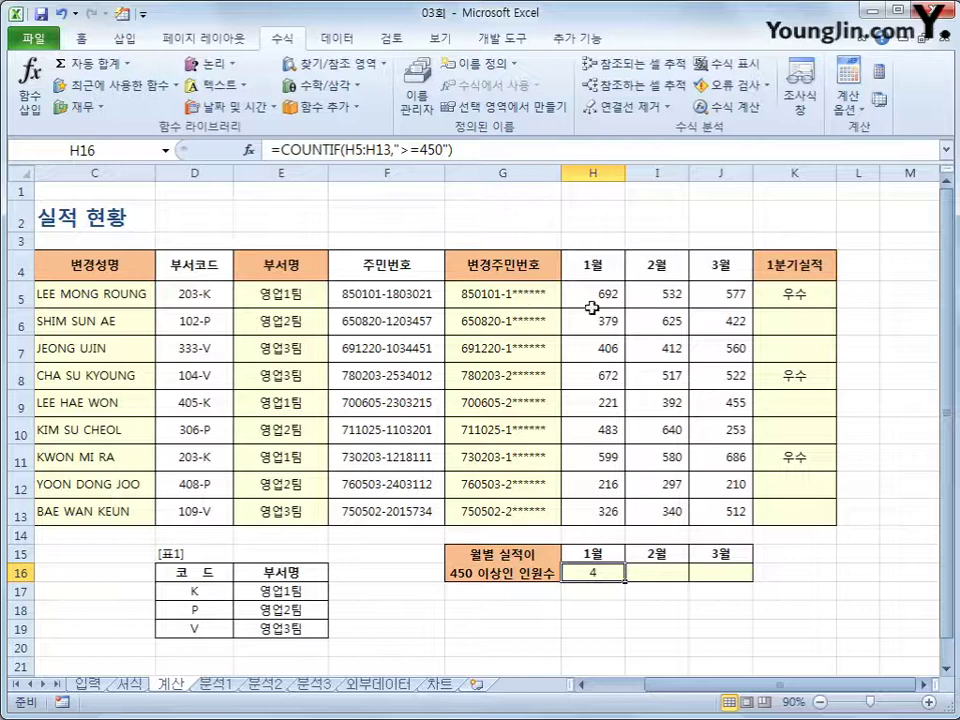
left_click_drag(591, 298, 592, 516)
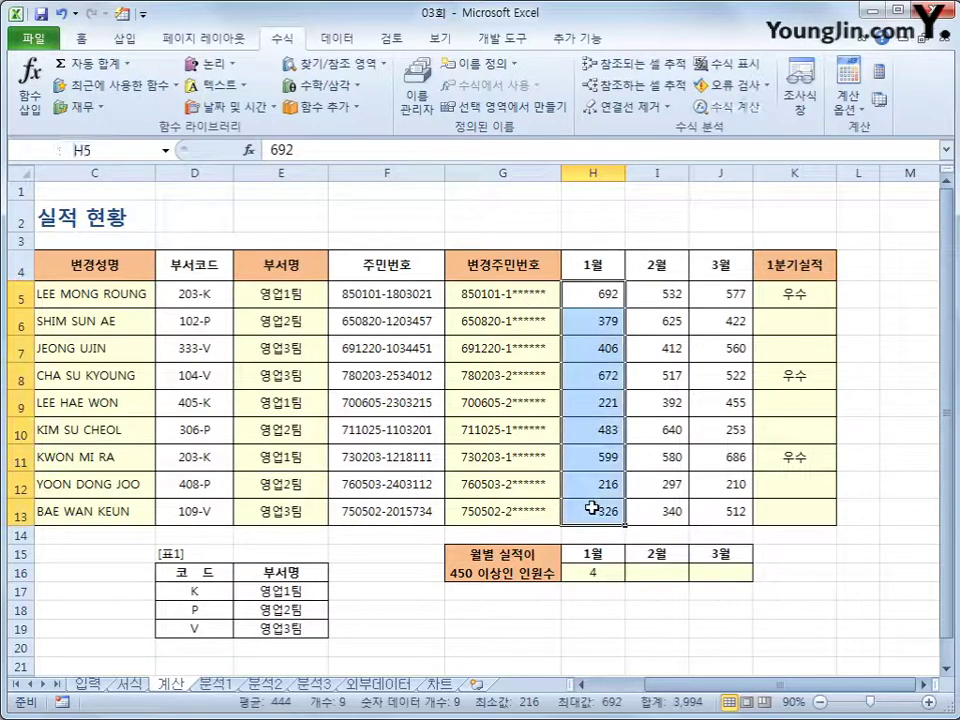
- Check which individual 1월 values in H5:H13 meet the >=450 criterion against the COUNTIF result
left_click(600, 345)
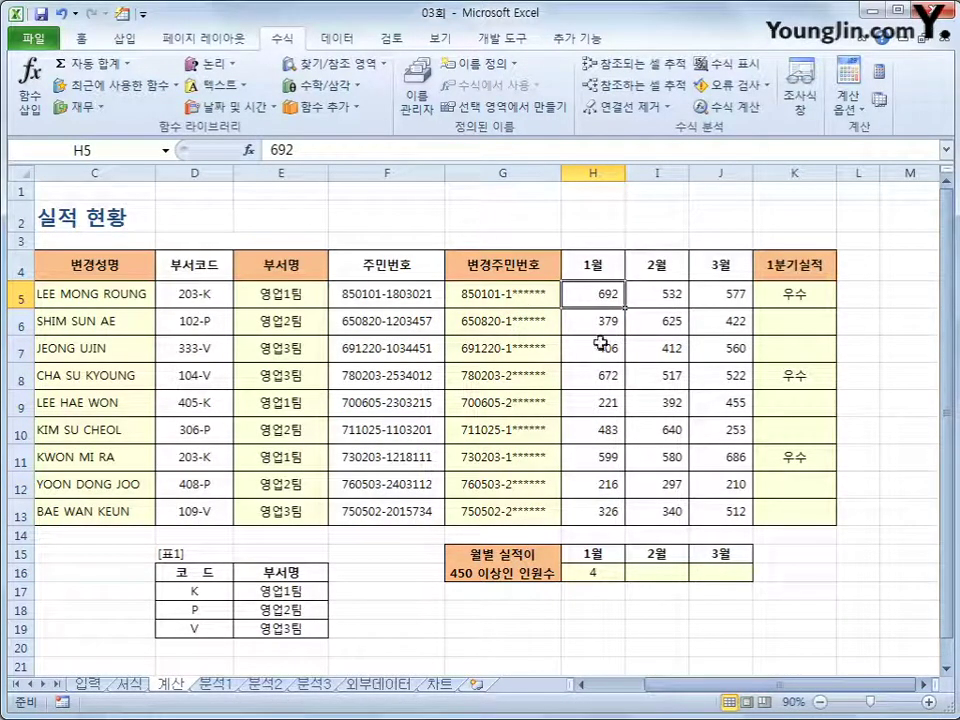
left_click(600, 376)
left_click(597, 430)
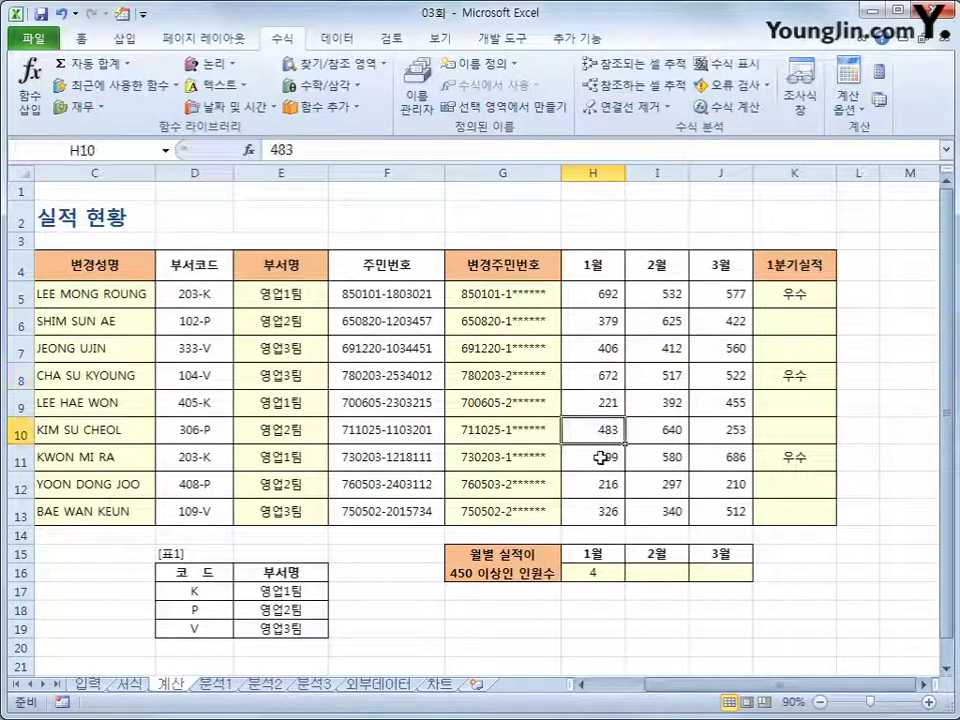
left_click(598, 455)
- Append &"명" to the COUNTIF formula in H16
left_click(594, 574)
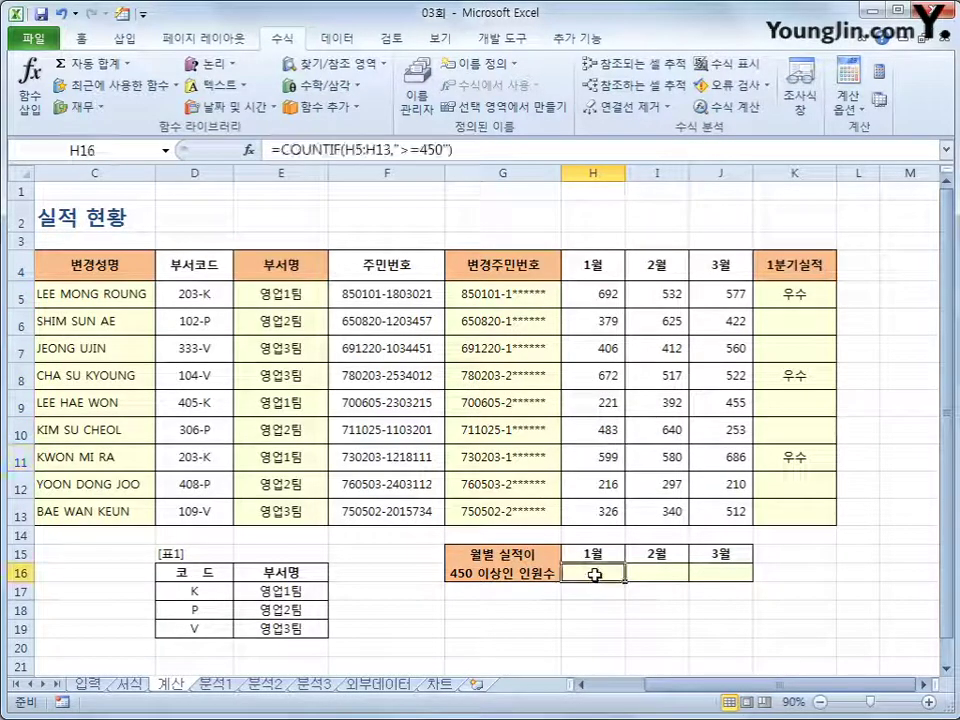
left_click(462, 150)
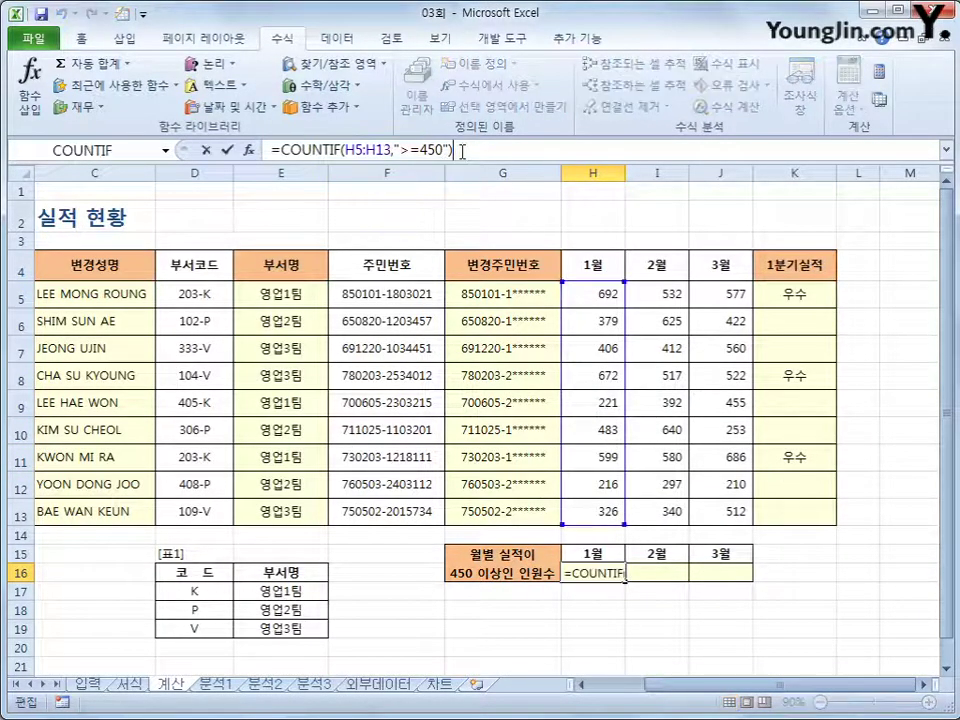
type("&")
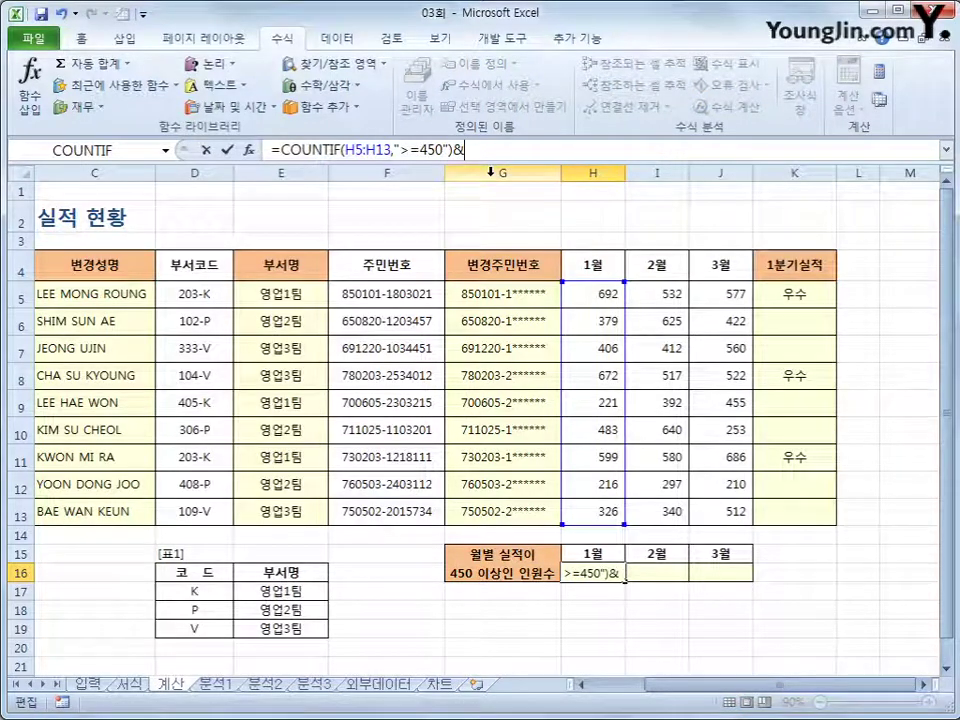
type("\"")
type("명")
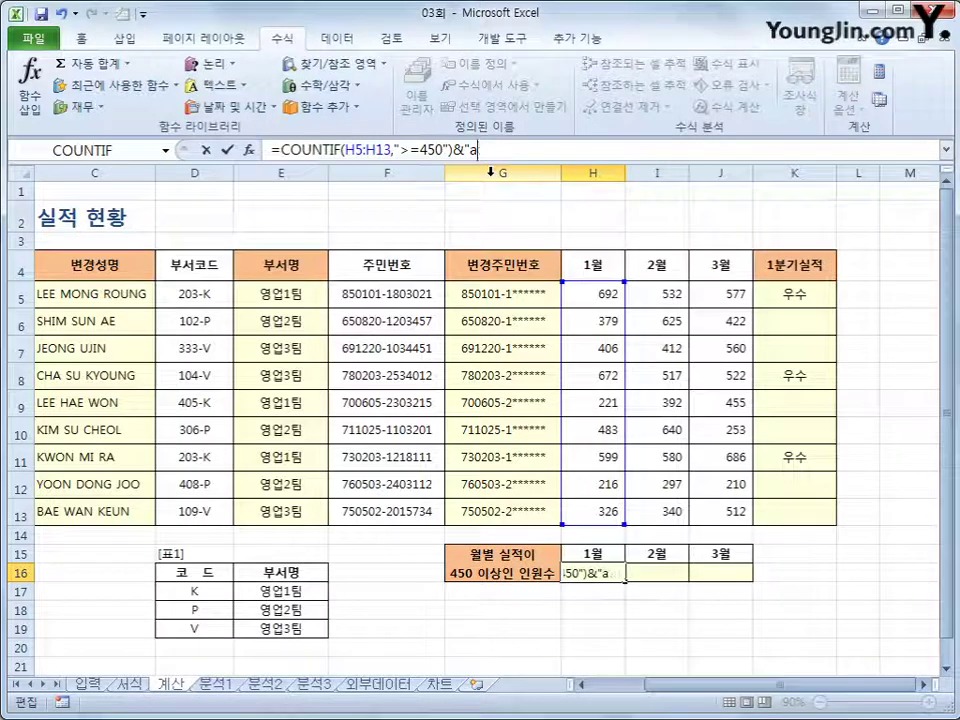
type("\"")
key("Return")
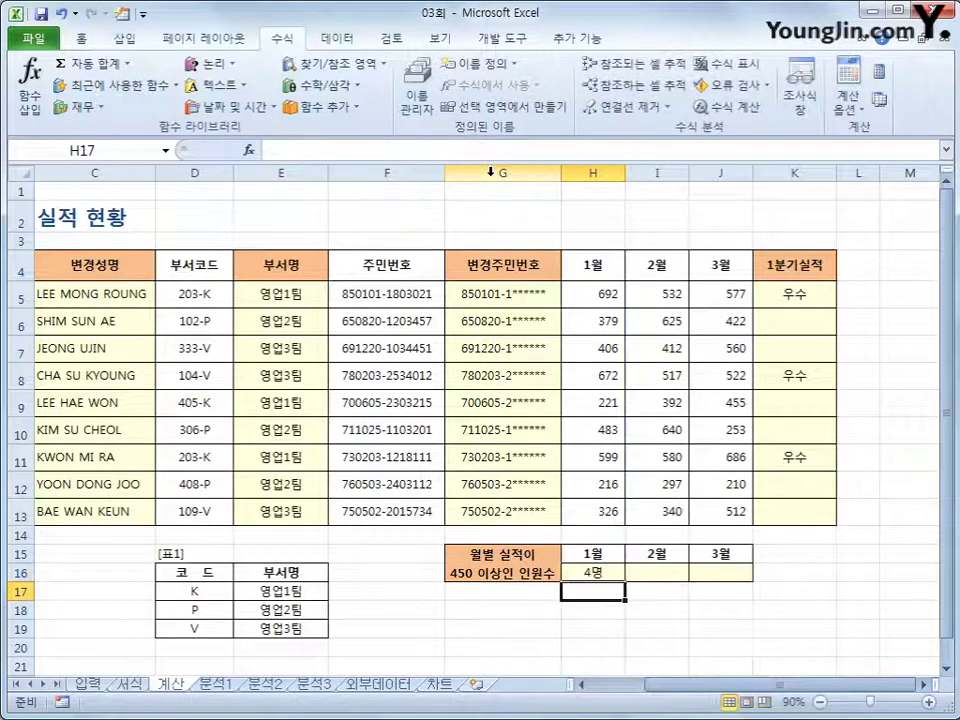
- Fill the COUNTIF formula from H16 across to J16 and open the 분석1 sheet
left_click(612, 572)
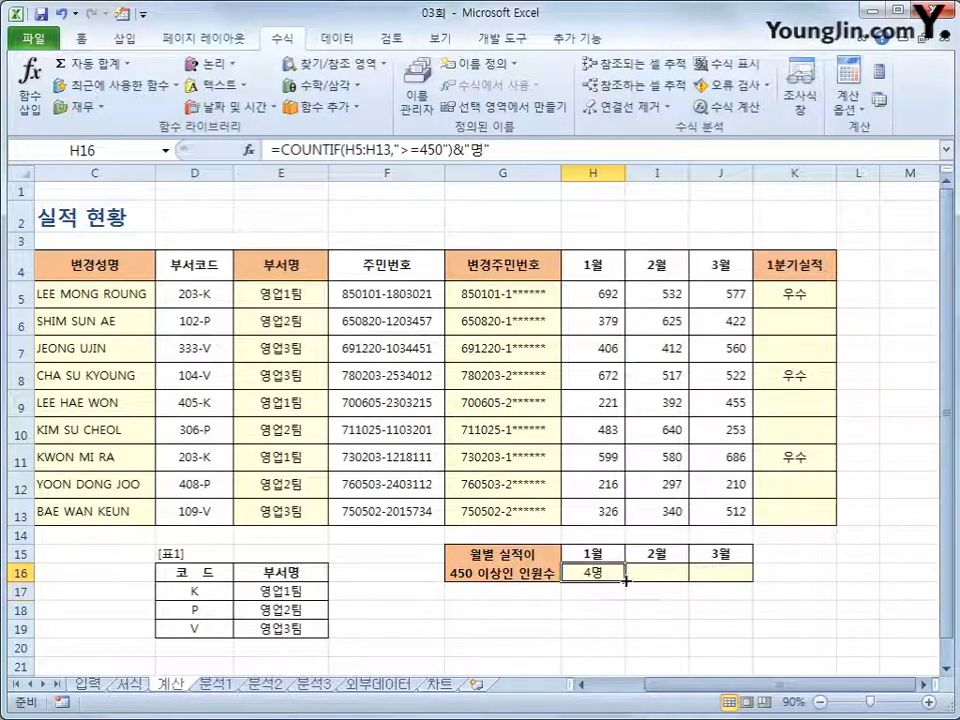
left_click_drag(625, 581, 737, 585)
left_click(735, 574)
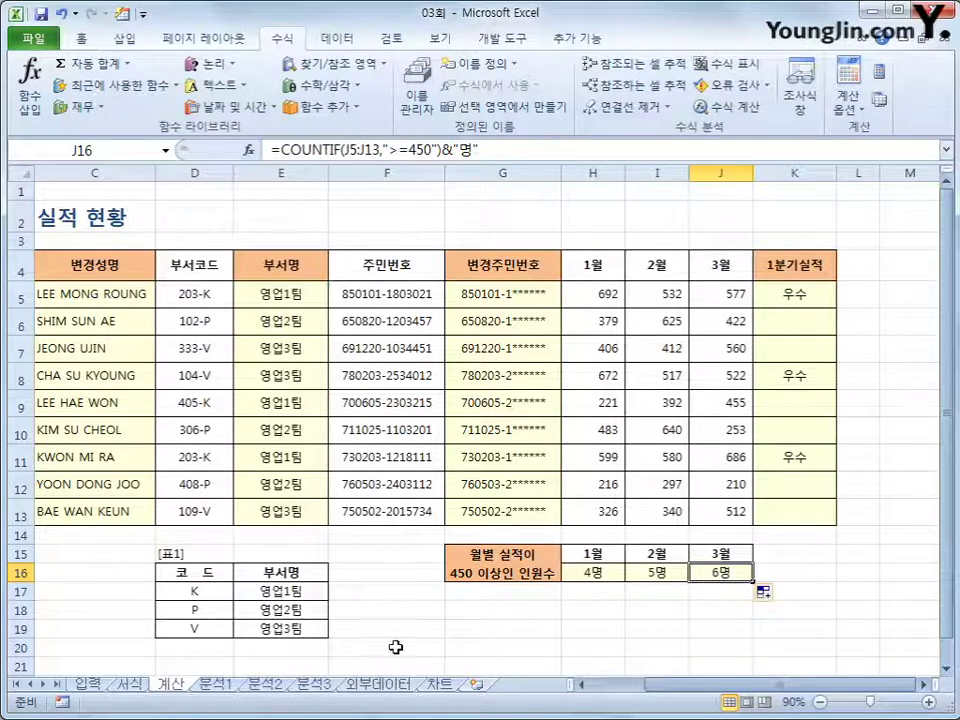
left_click(228, 688)
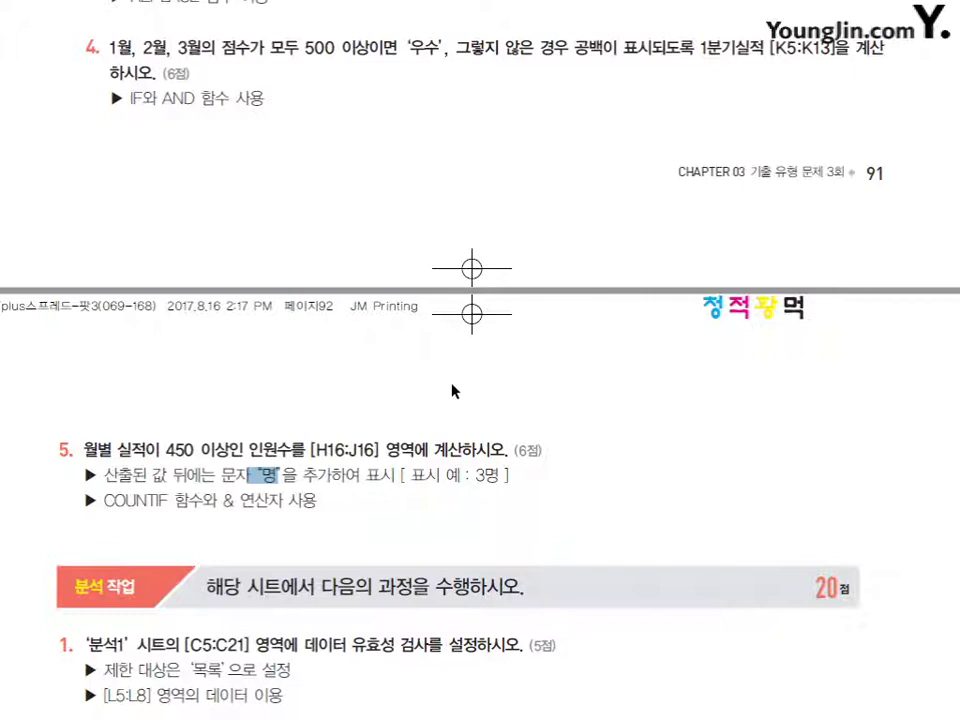
- Read the 분석작업 instructions in the exam document covering data validation, sorting, the advanced filter and the pivot table
scroll(452, 391, "down", 5)
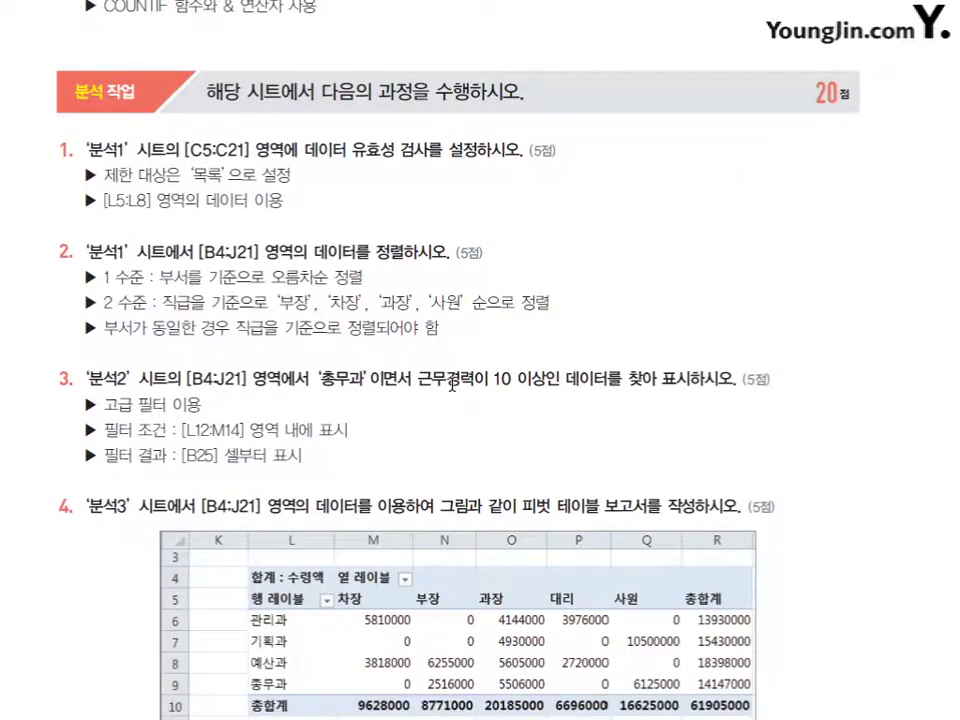
scroll(452, 384, "down", 1)
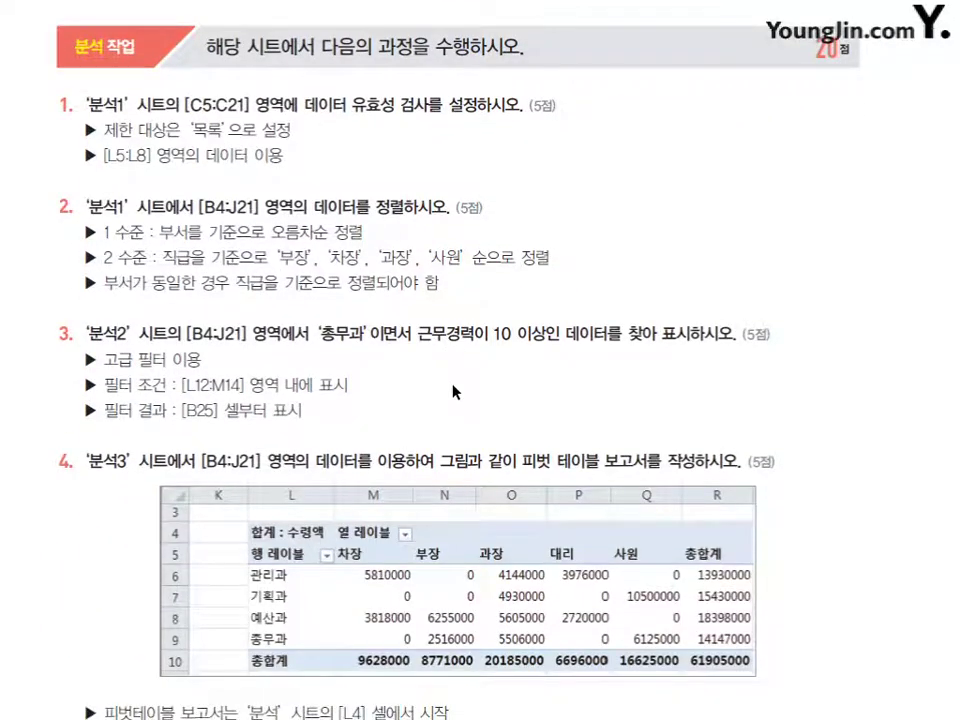
left_click_drag(306, 112, 417, 111)
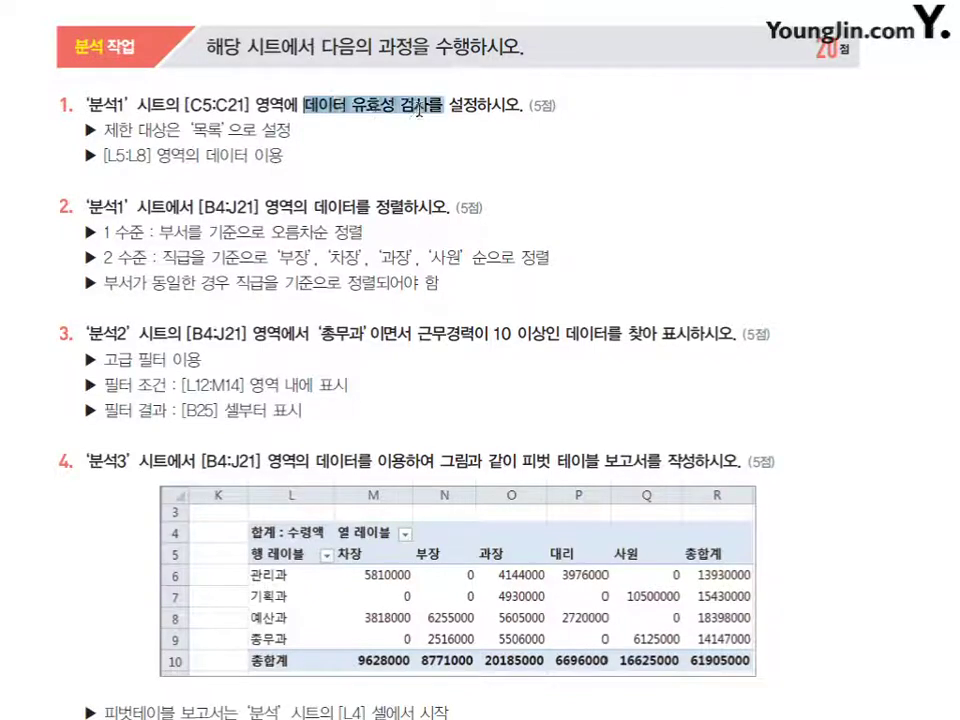
left_click_drag(313, 208, 425, 210)
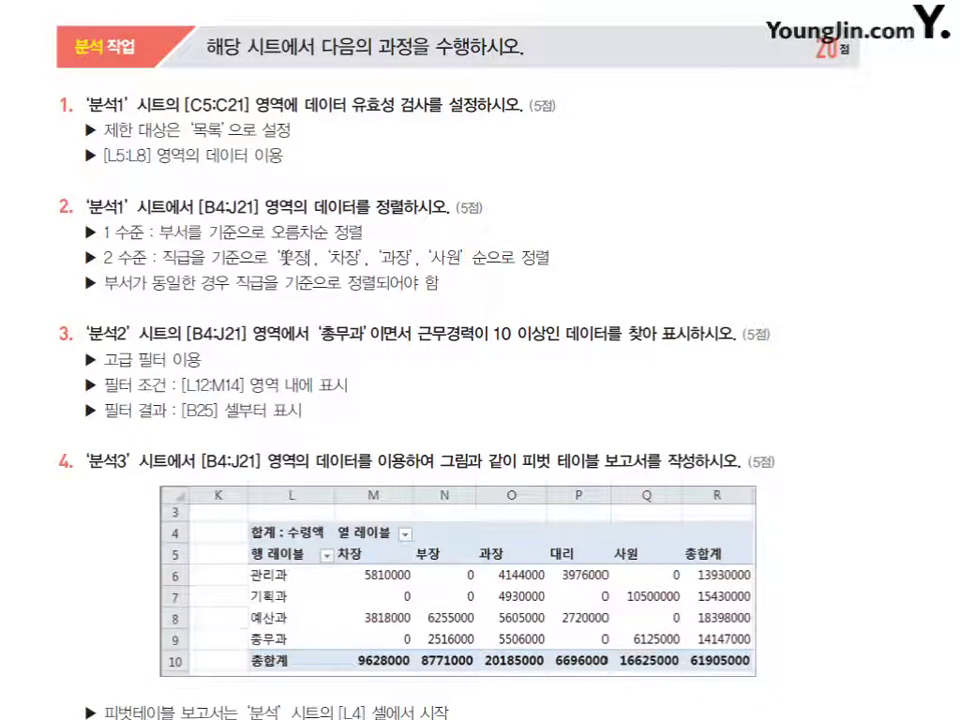
left_click_drag(210, 257, 475, 258)
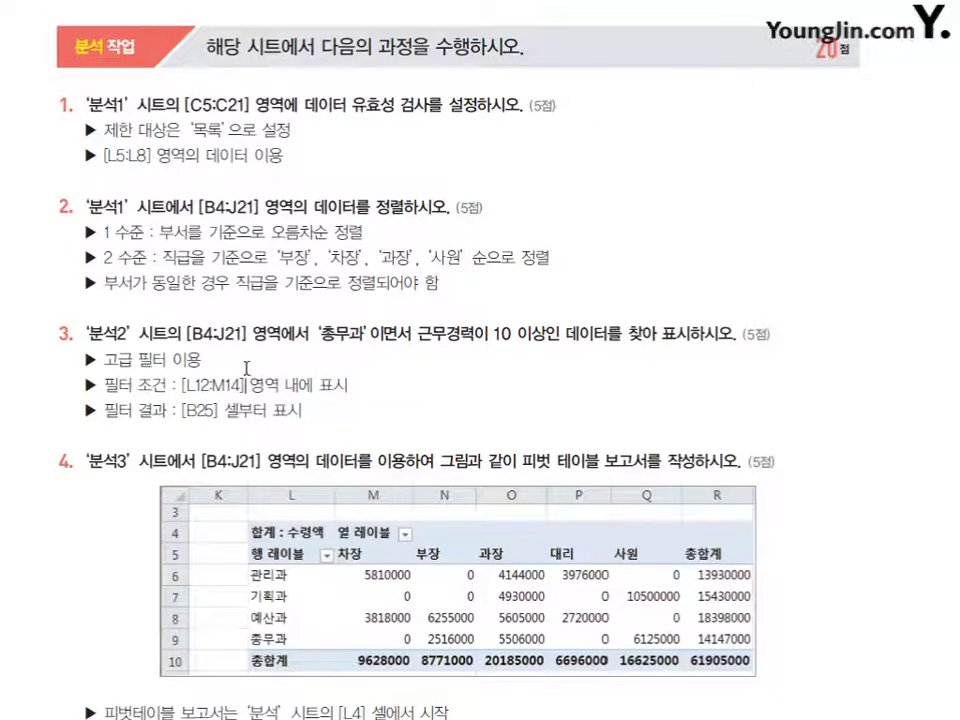
mouse_move(298, 334)
left_mouse_down()
mouse_move(560, 334)
mouse_move(524, 335)
left_mouse_up()
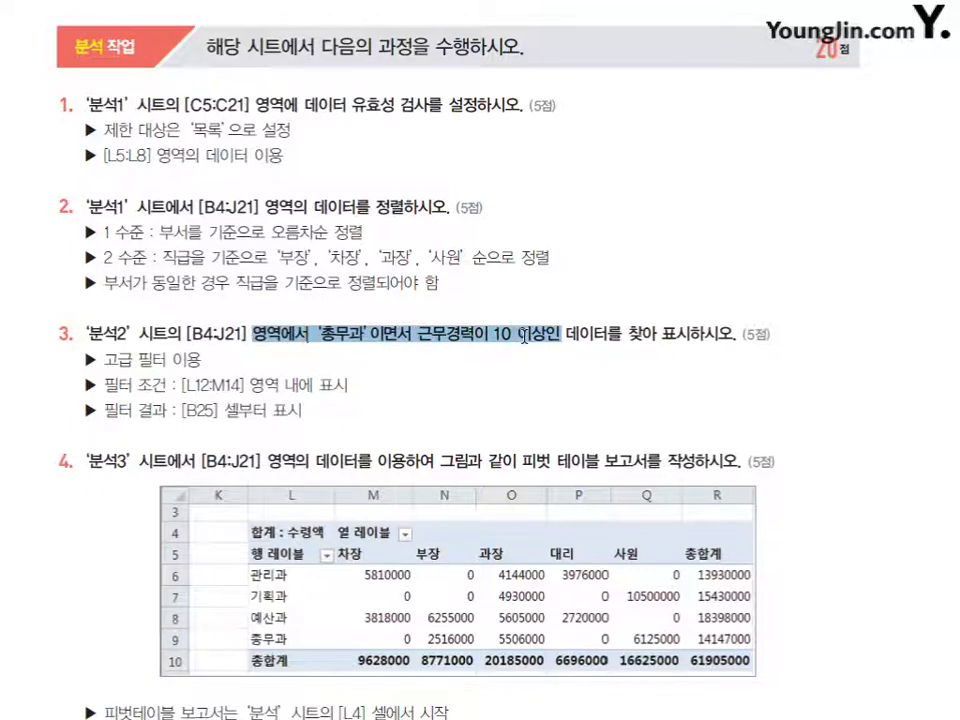
scroll(515, 401, "down", 3)
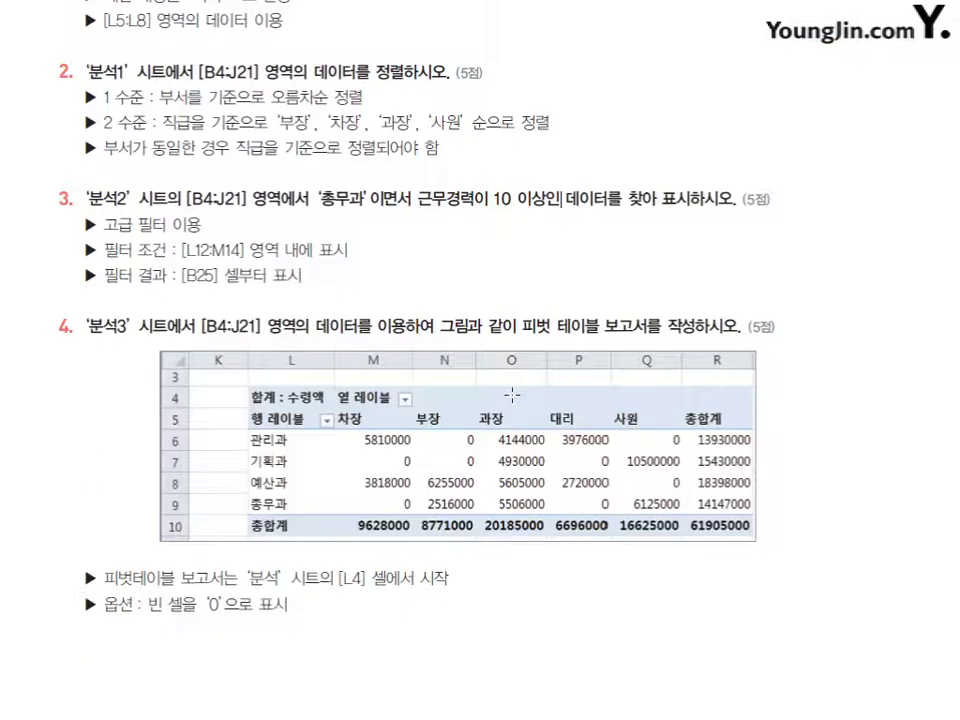
scroll(512, 395, "up", 1)
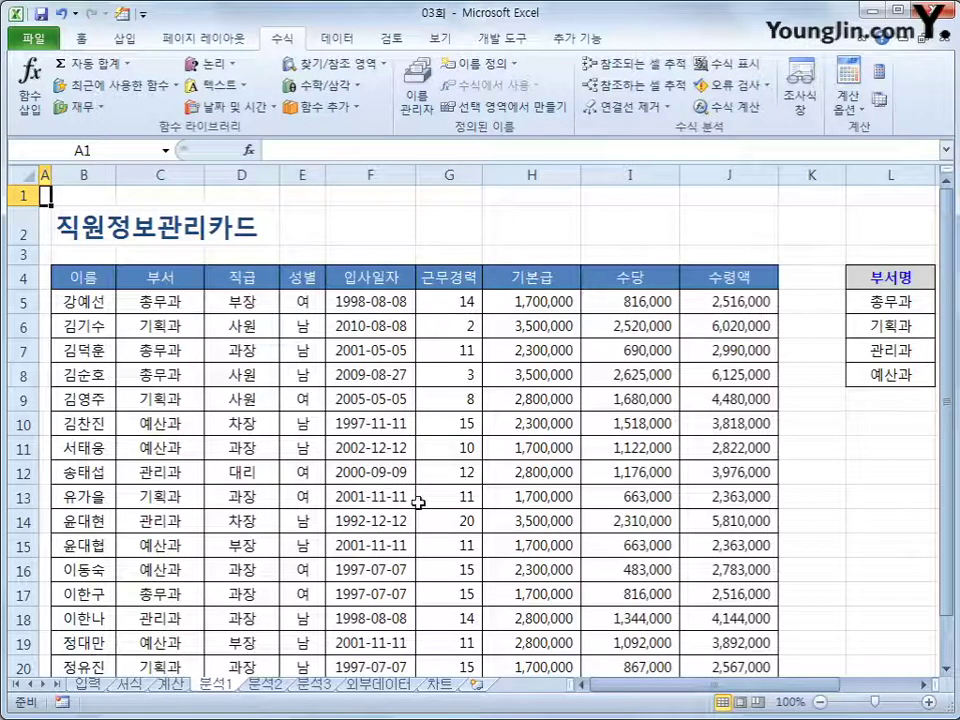
- Apply data validation to C5:C21 on the 분석1 sheet, restricting it to 목록 with source =$L$5:$L$8
left_click(170, 302)
left_click_drag(170, 302, 168, 632)
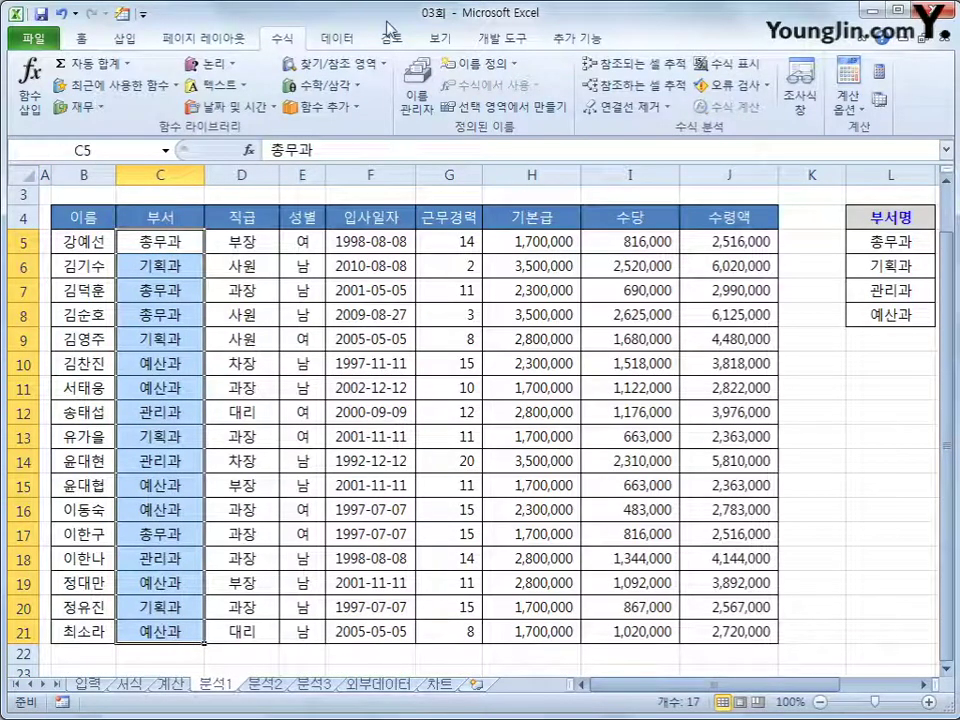
left_click(337, 38)
left_click(688, 108)
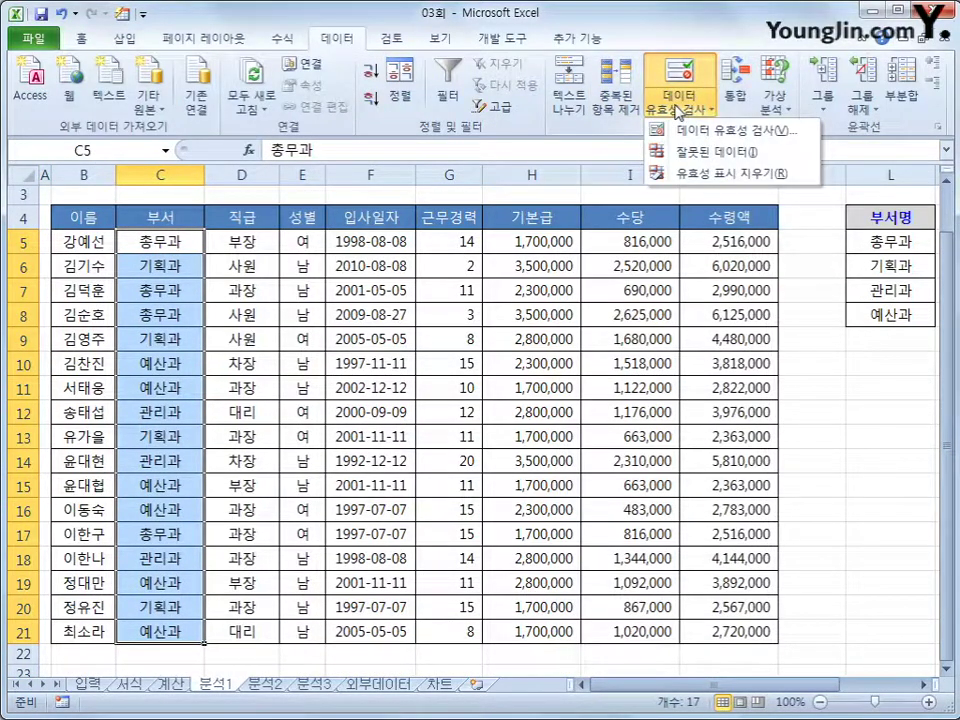
left_click(695, 129)
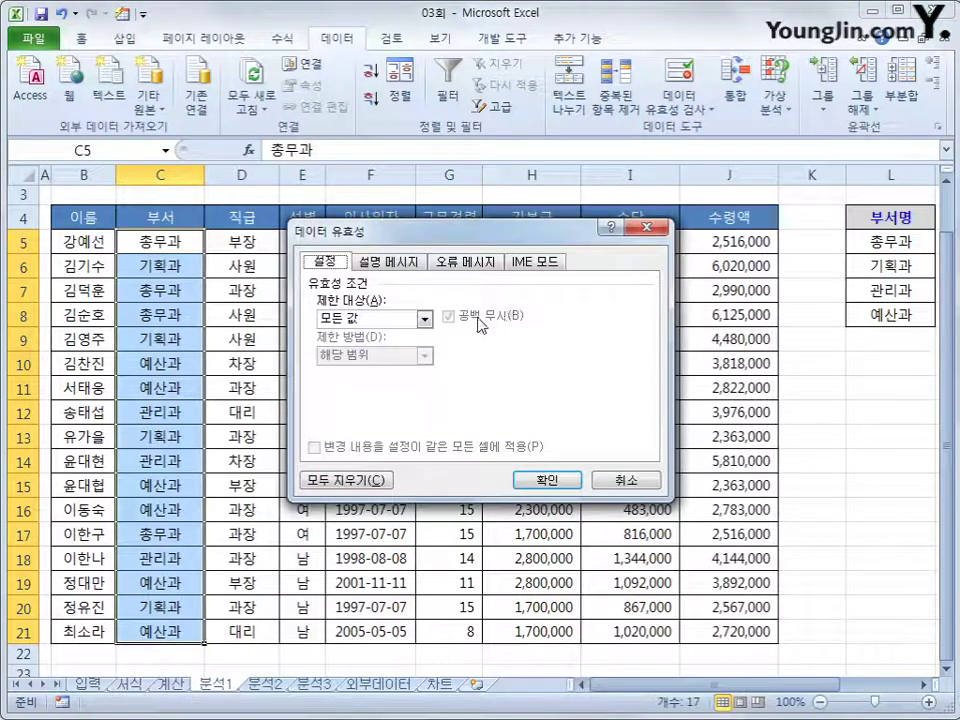
left_click(424, 318)
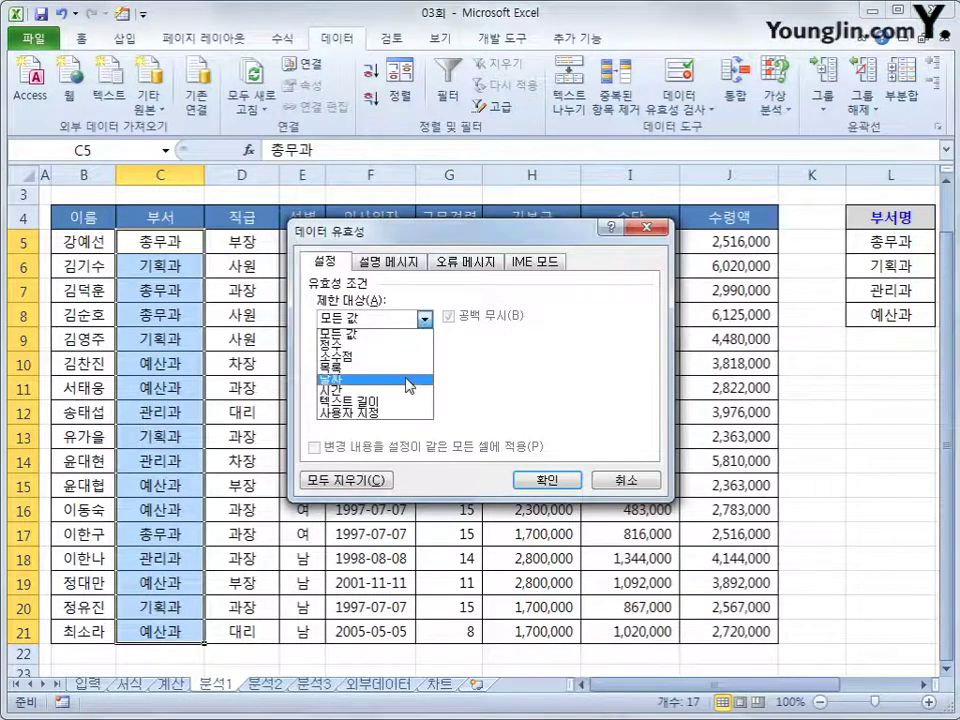
left_click(406, 368)
left_click(391, 391)
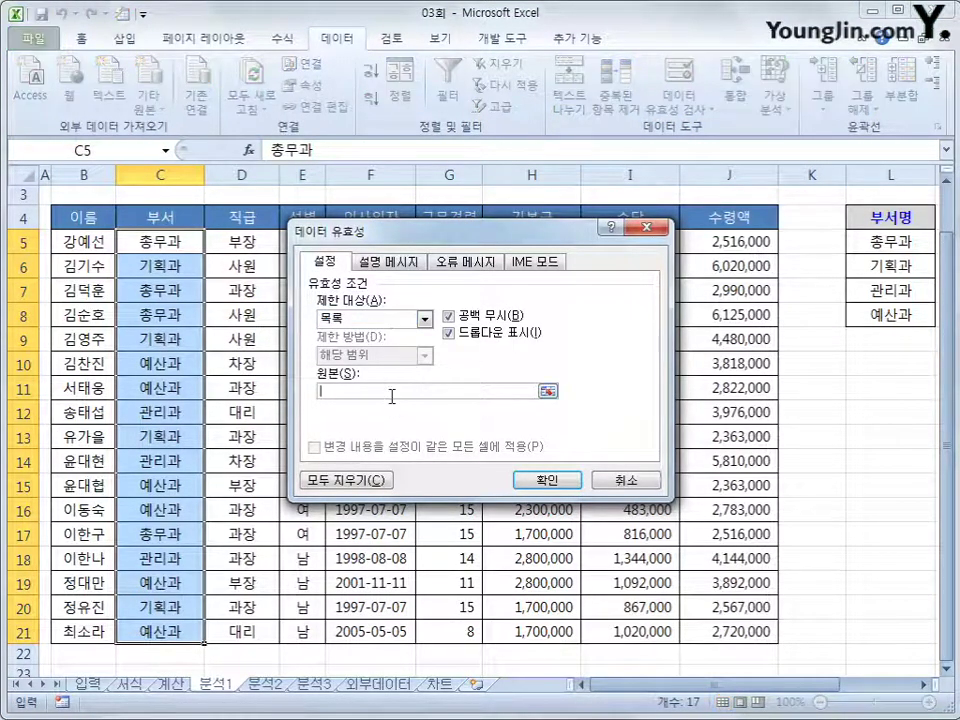
left_click_drag(880, 243, 878, 320)
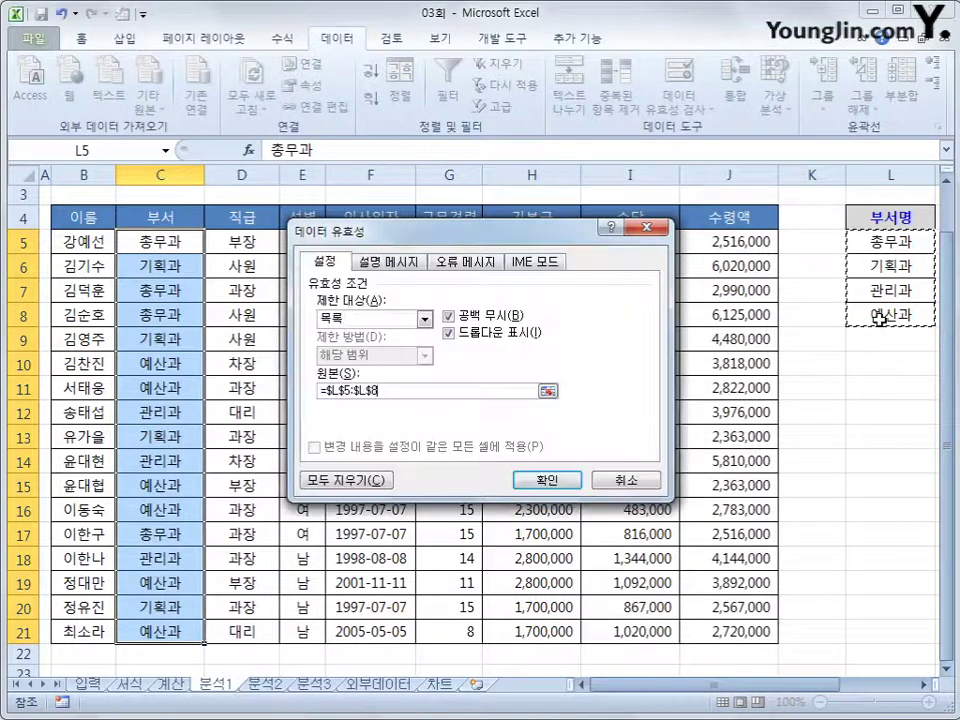
left_click(566, 482)
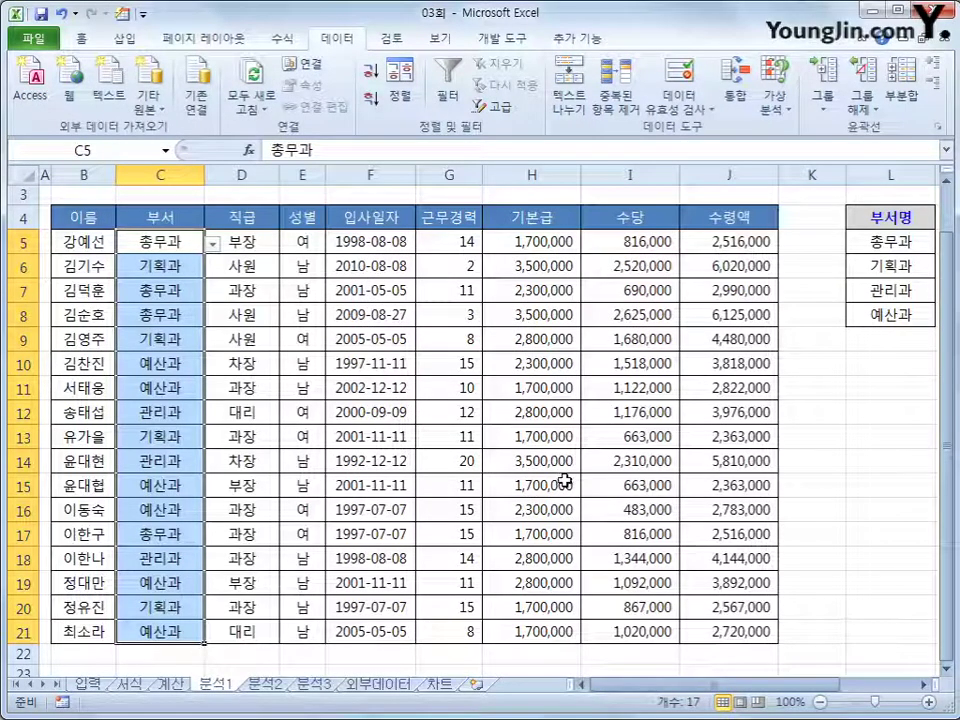
- Set up a sort of B4:J21 by 부서 in ascending order and add 직급 as the second sort level
left_click_drag(84, 218, 707, 628)
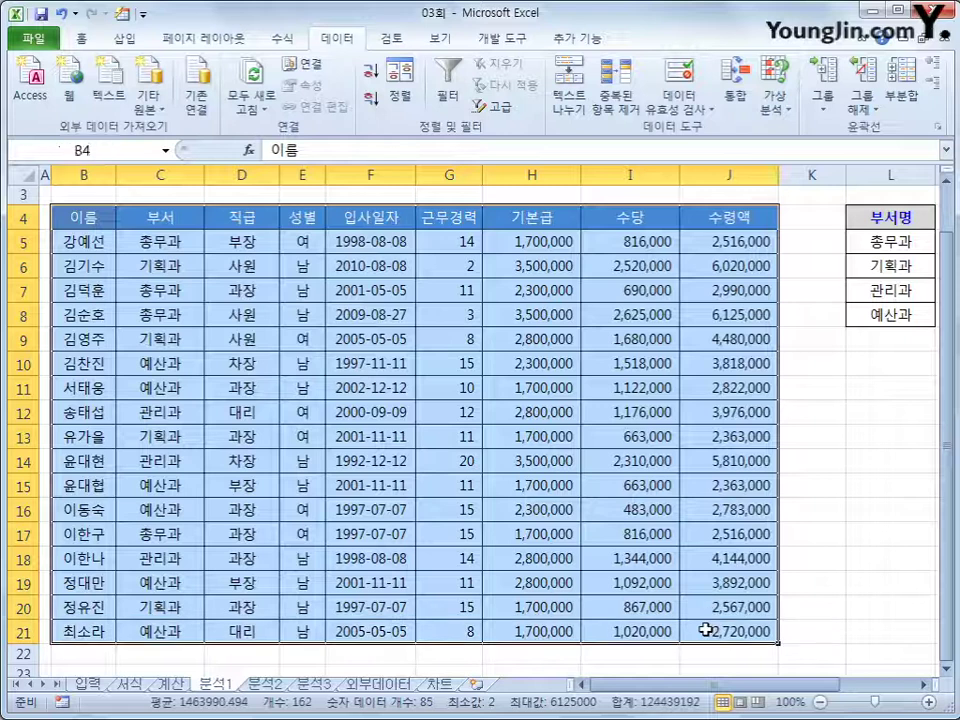
left_click(402, 82)
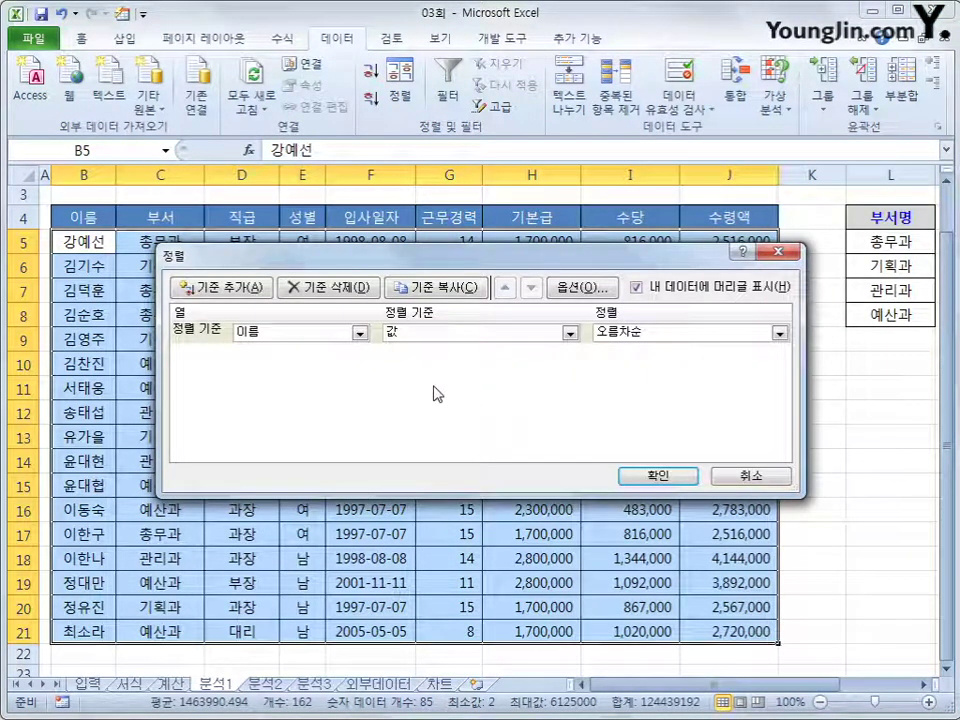
left_click(359, 333)
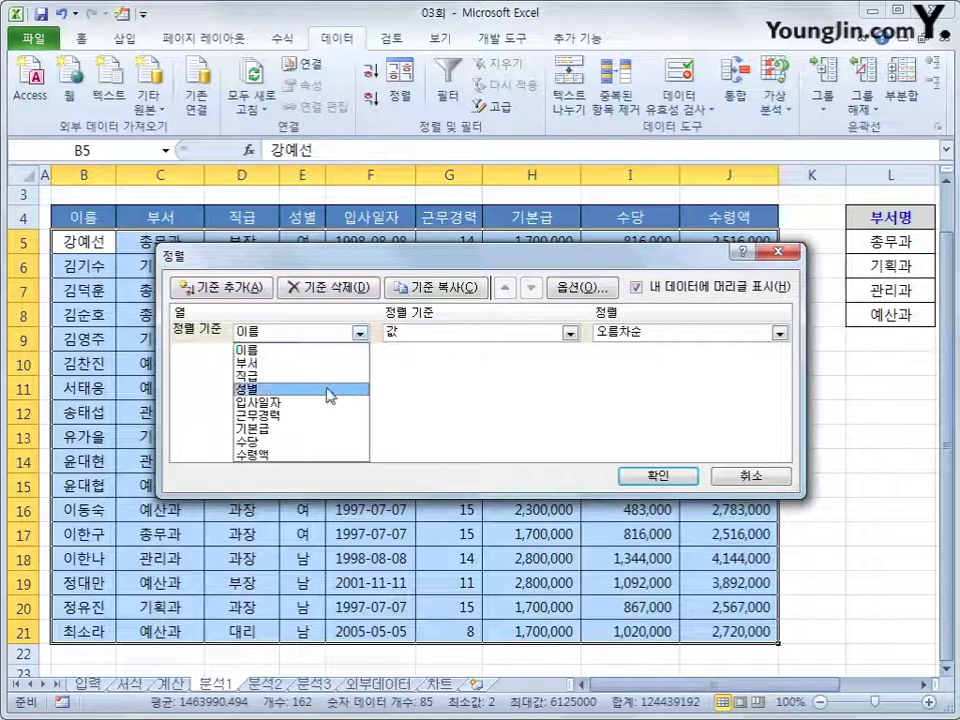
left_click(321, 363)
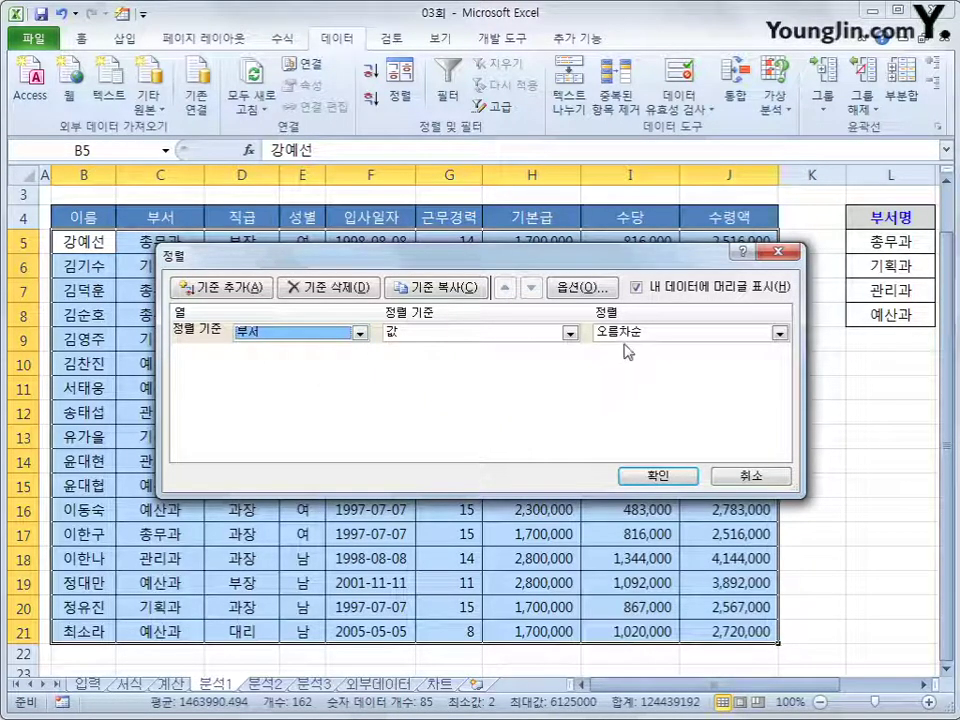
left_click(262, 291)
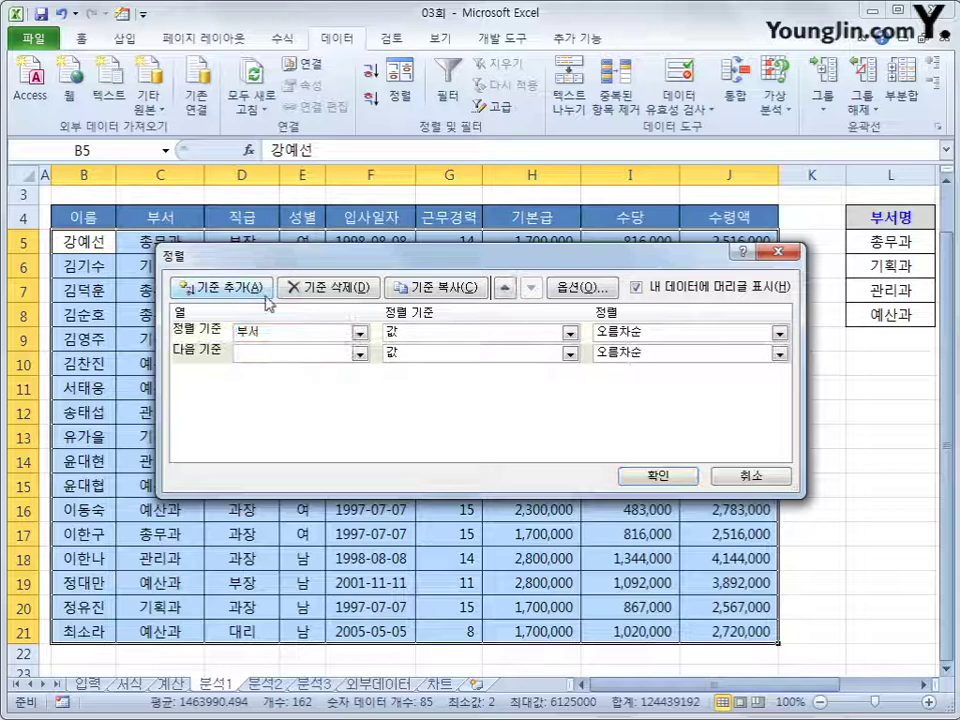
left_click(359, 354)
left_click(346, 396)
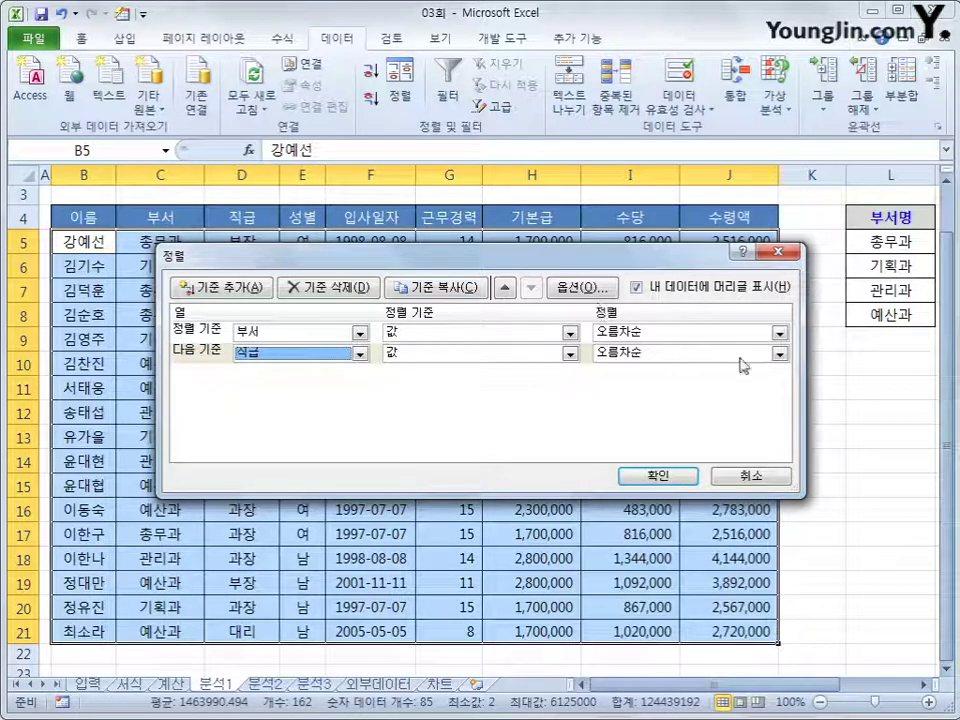
- Set the 직급 sort level to a new custom list in the order 부장, 차장, 과장, 사원
left_click(779, 353)
left_click(757, 398)
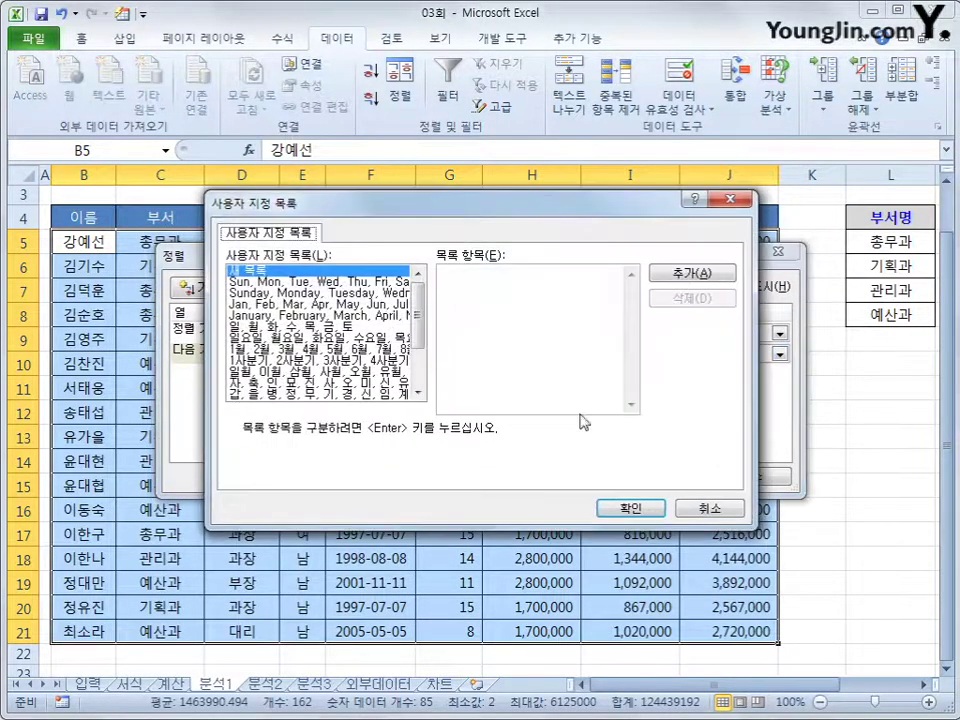
left_click(497, 340)
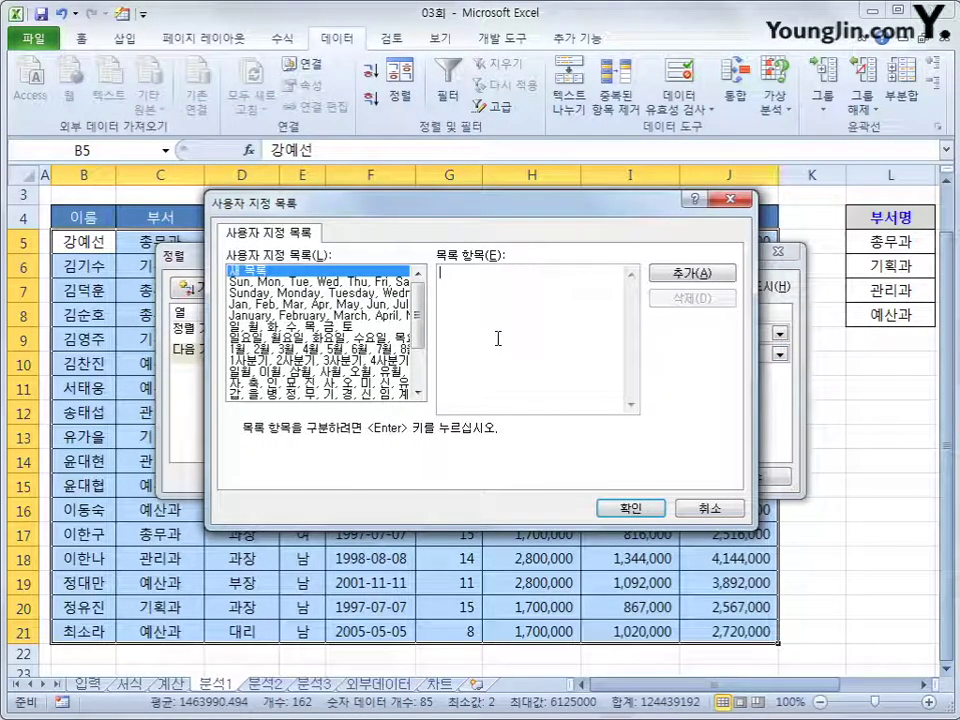
type("부서")
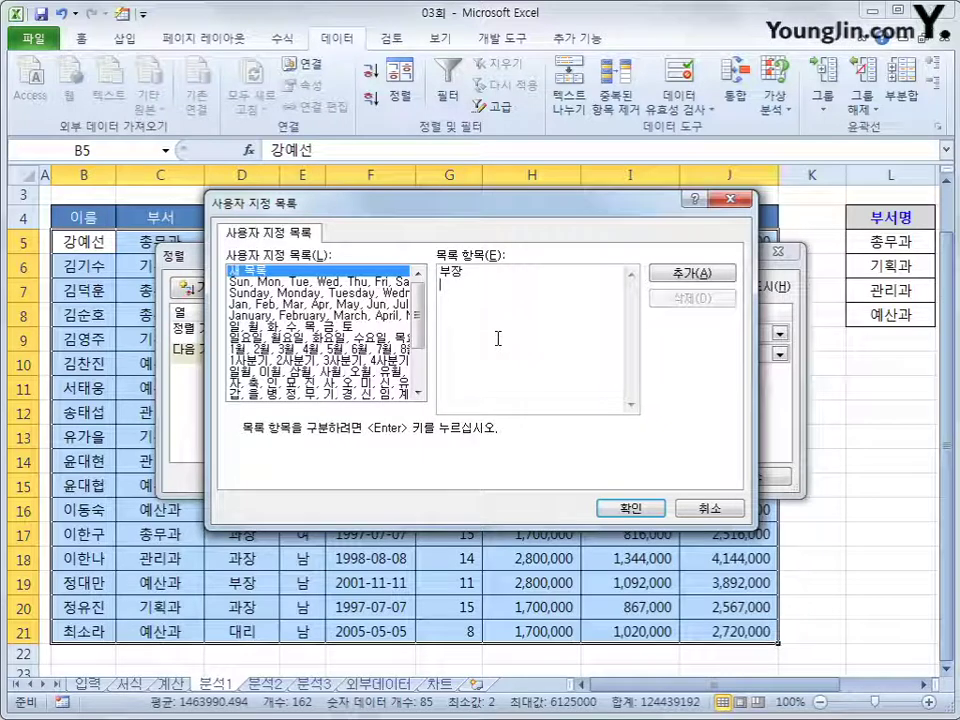
type("장")
key("Return")
type("장")
key("Return")
type("사원")
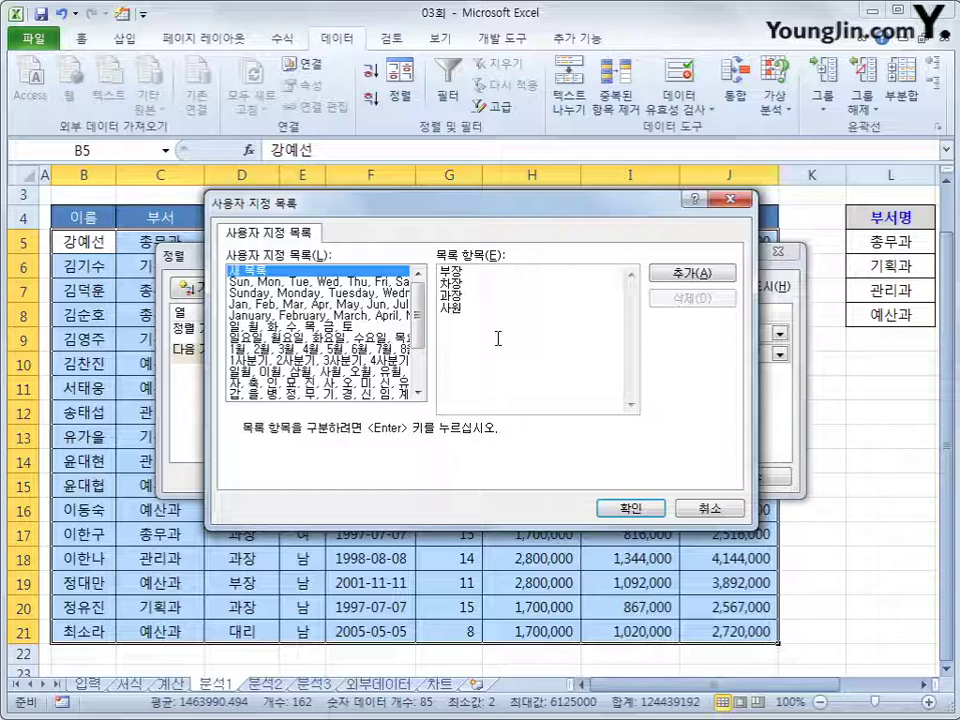
left_click(694, 274)
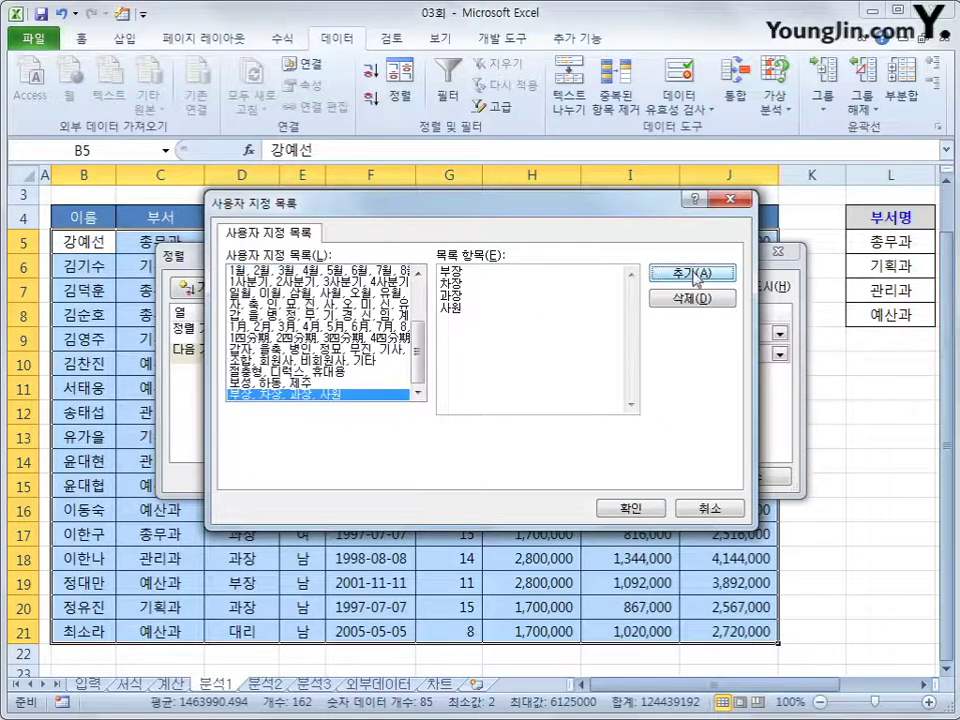
left_click(630, 508)
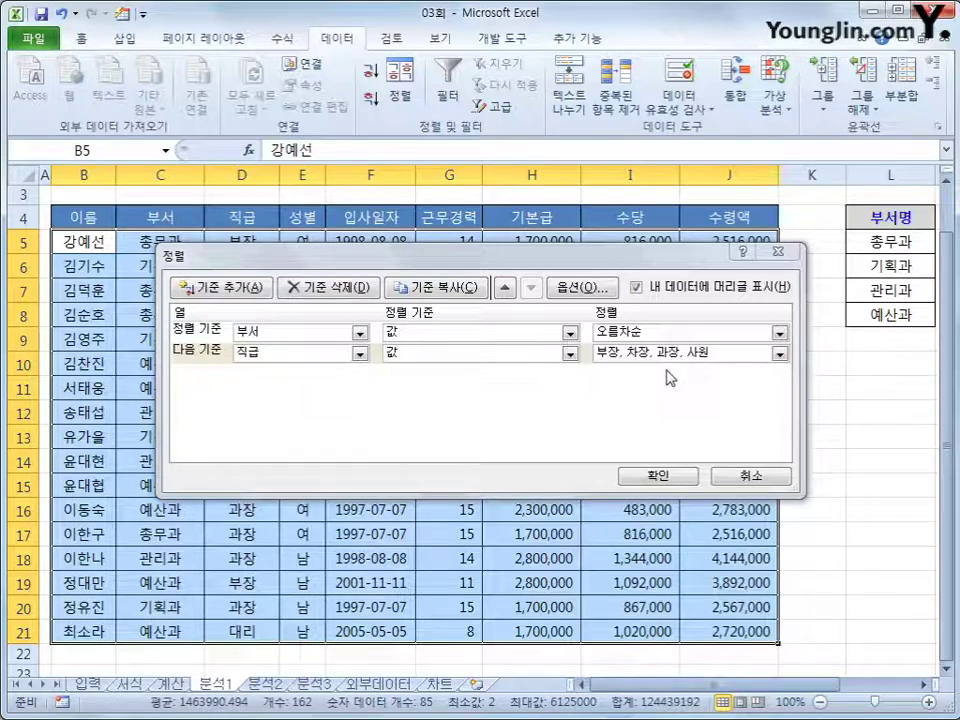
- Apply the two-level sort and check the order of the first 부서 and 직급 entries
left_click(640, 476)
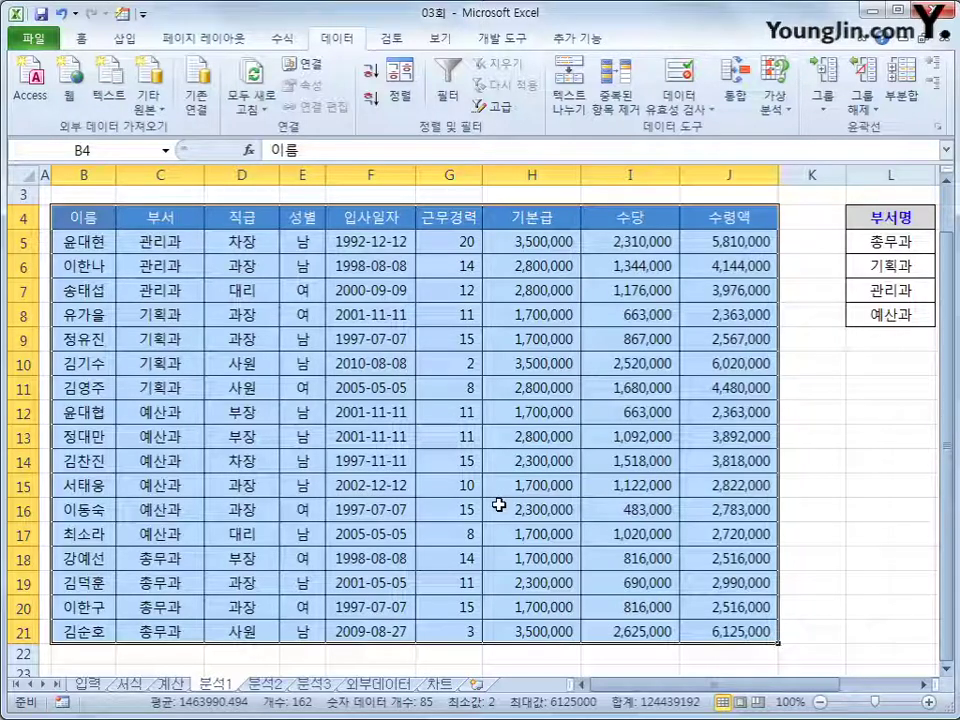
left_click_drag(197, 245, 187, 300)
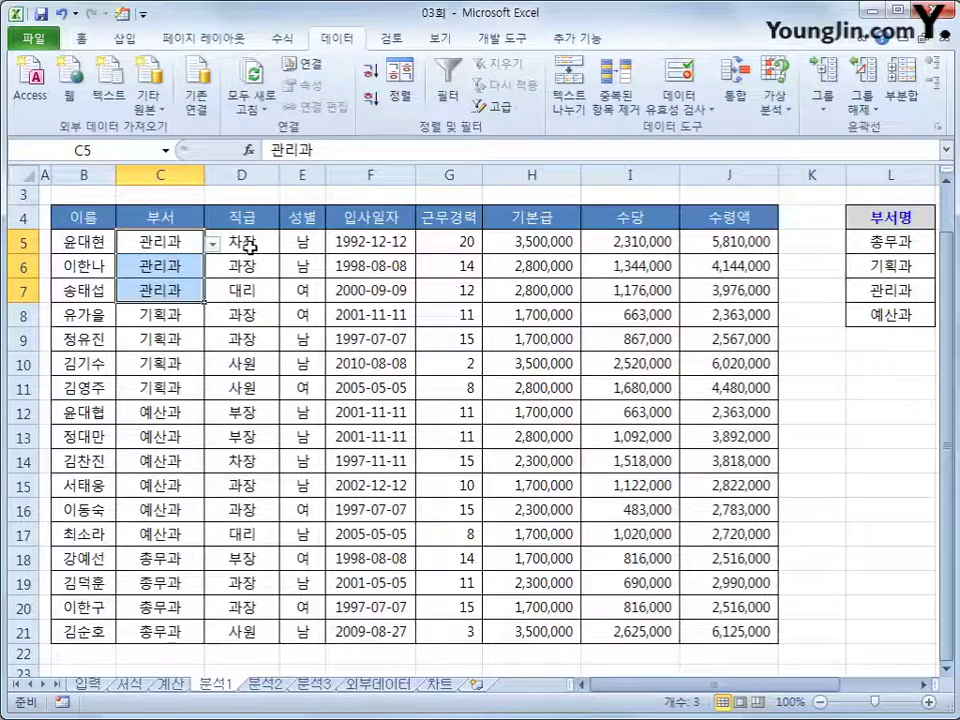
left_click_drag(240, 242, 248, 295)
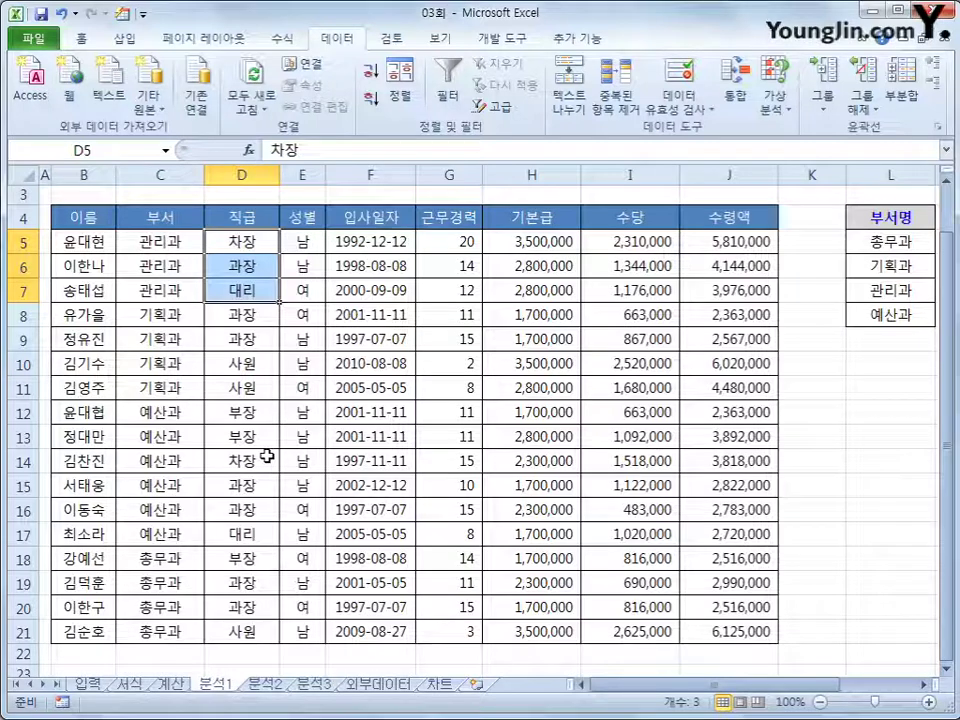
- On the 분석2 sheet, copy the 부서 header and 총무과 from C4:C5 into the 조건입력 area at L12:L13
left_click(266, 684)
left_click_drag(778, 696, 852, 694)
left_click_drag(677, 480, 723, 512)
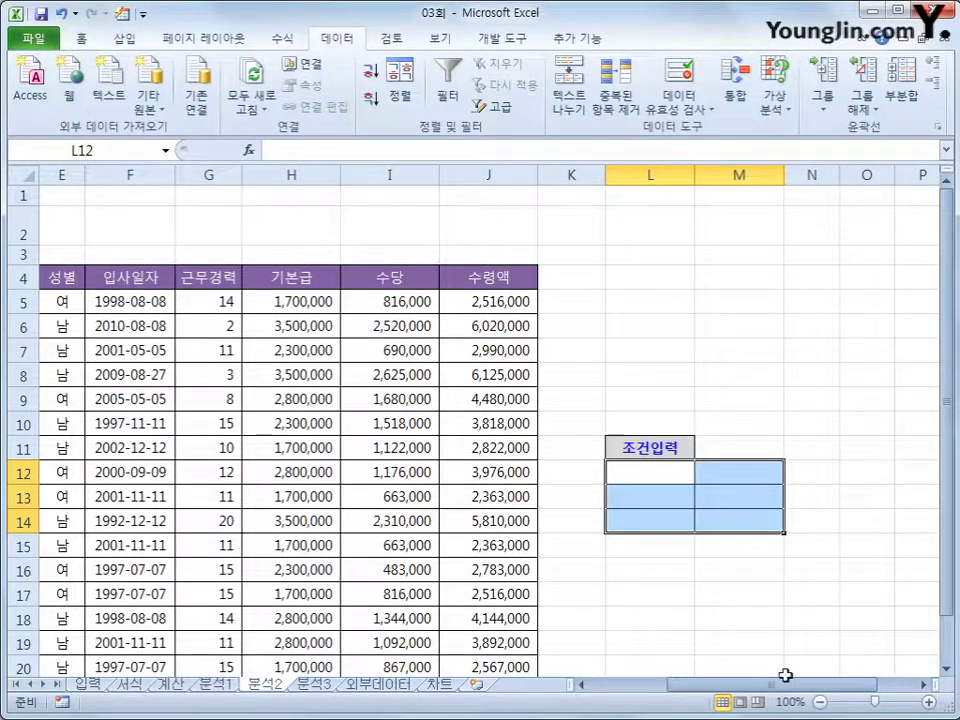
left_click_drag(785, 676, 721, 700)
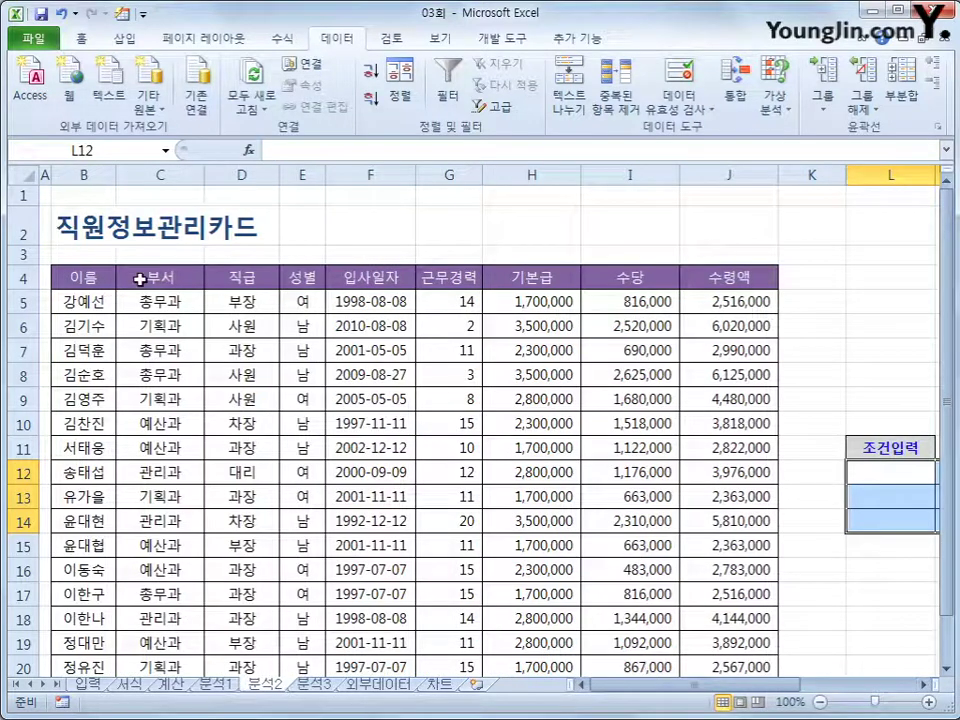
left_click_drag(145, 277, 146, 295)
key("ctrl+c")
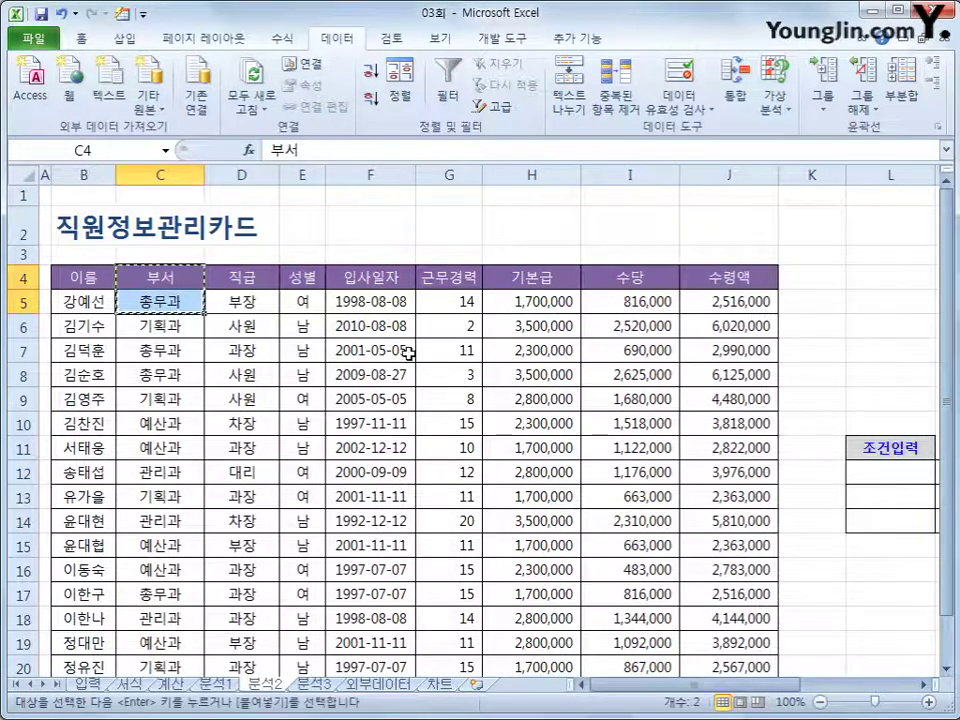
left_click(862, 469)
key("ctrl+v")
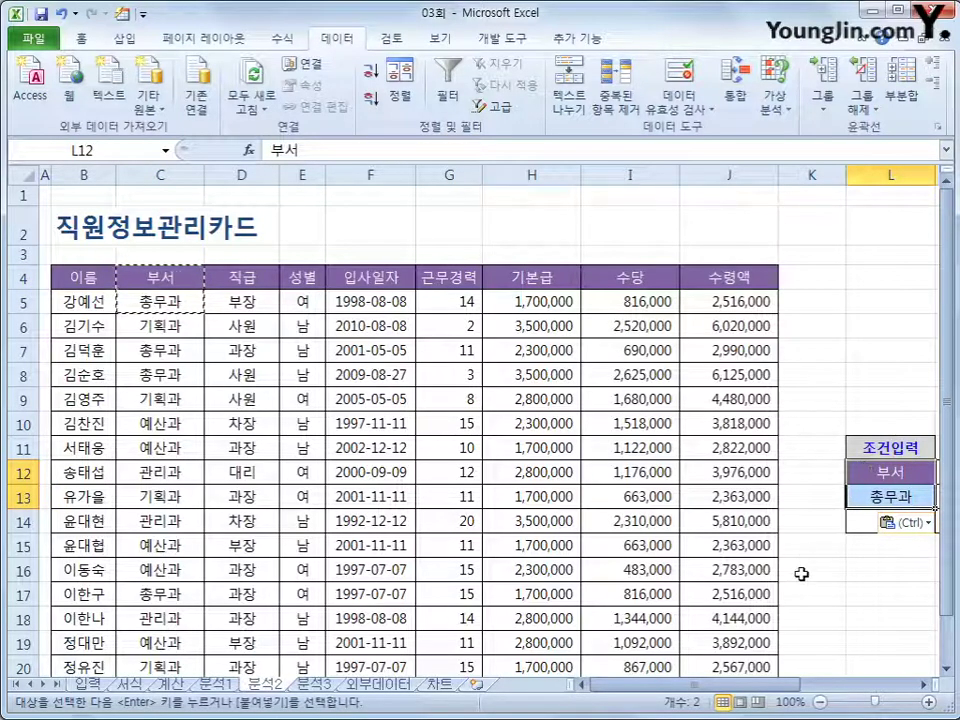
- Copy the 근무경력 header from G4 into M12 of the 조건입력 area
left_click(478, 275)
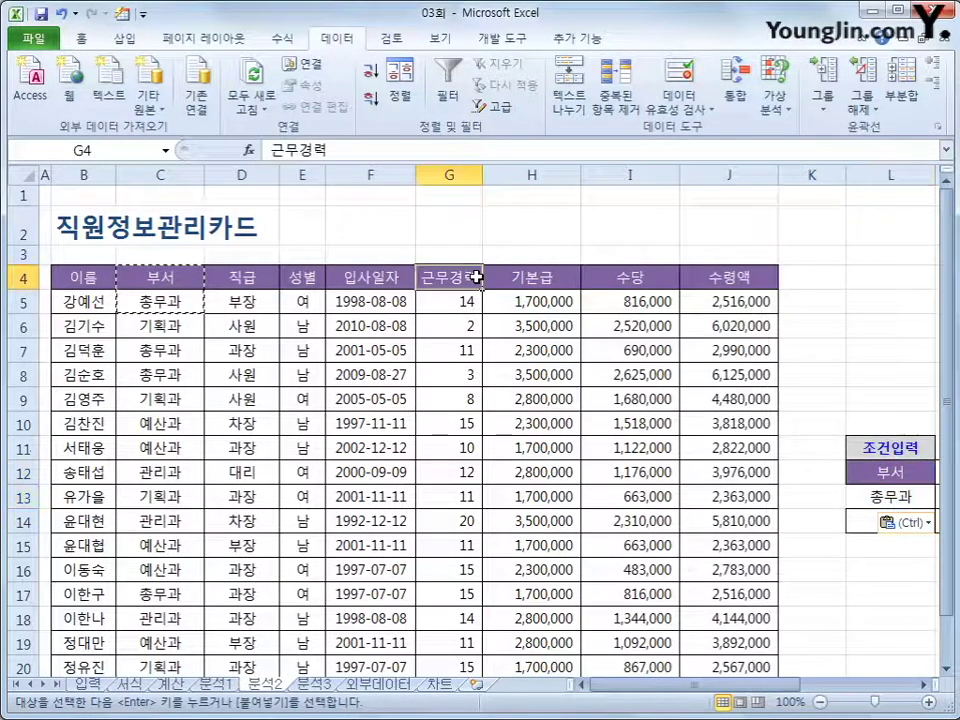
key("ctrl+c")
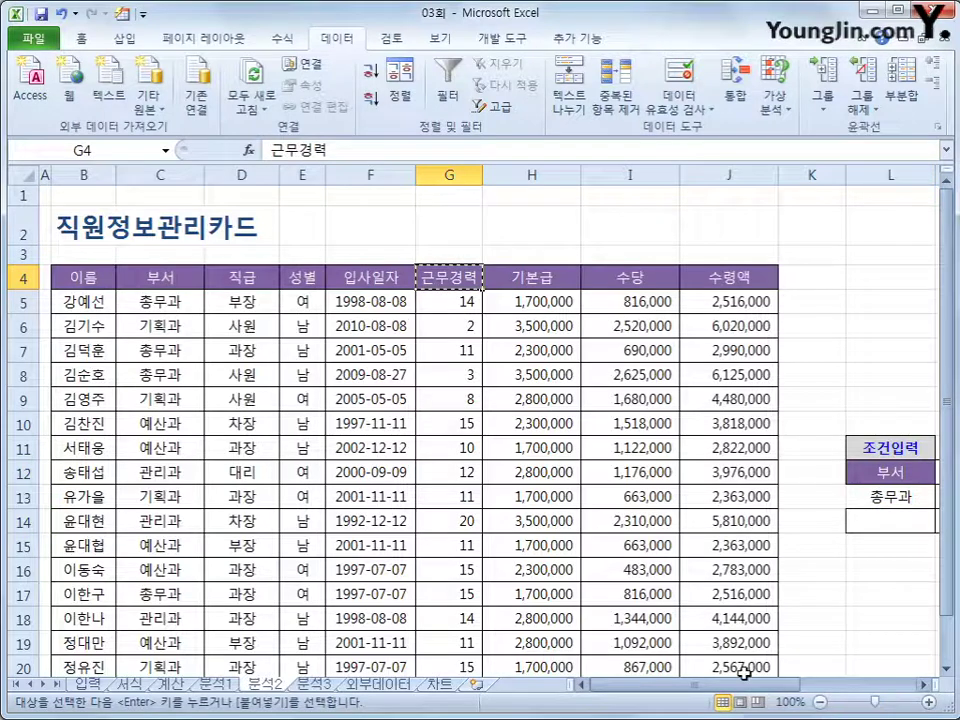
scroll(595, 518, "right", 3)
left_click(814, 478)
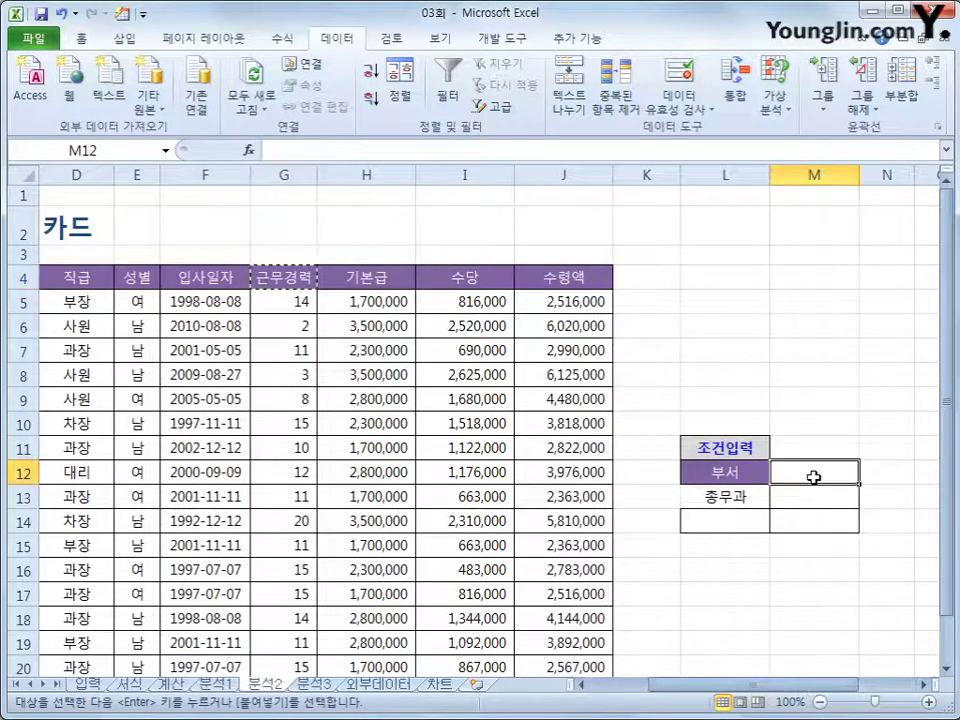
key("ctrl+v")
left_click(791, 580)
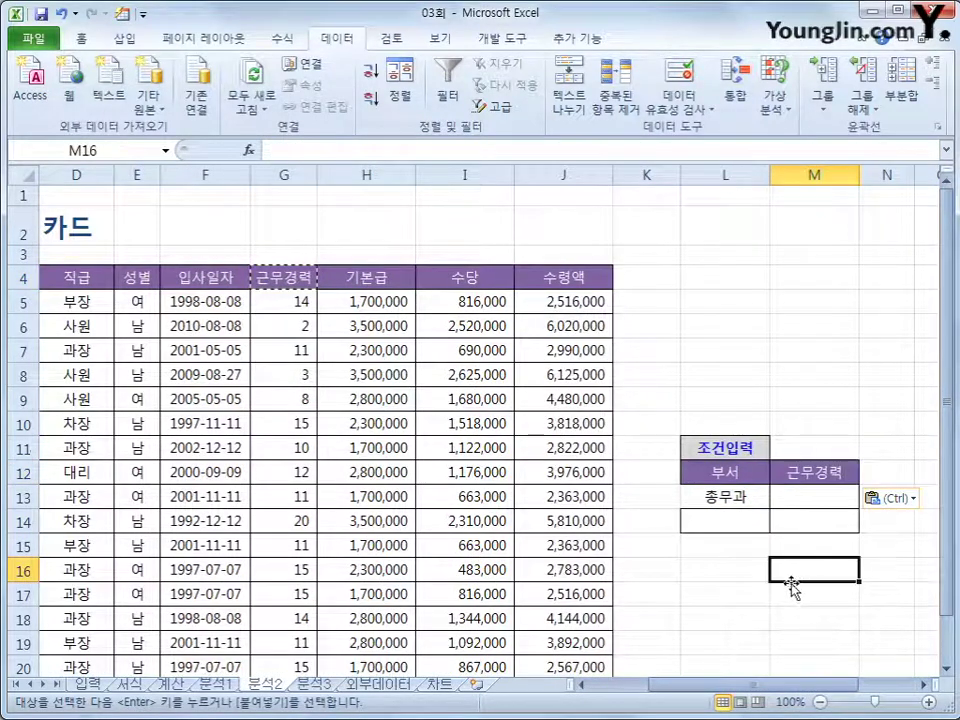
- Enter the condition >=10 under 근무경력 in M13, on the same row as 총무과
left_click(722, 496)
left_click(84, 44)
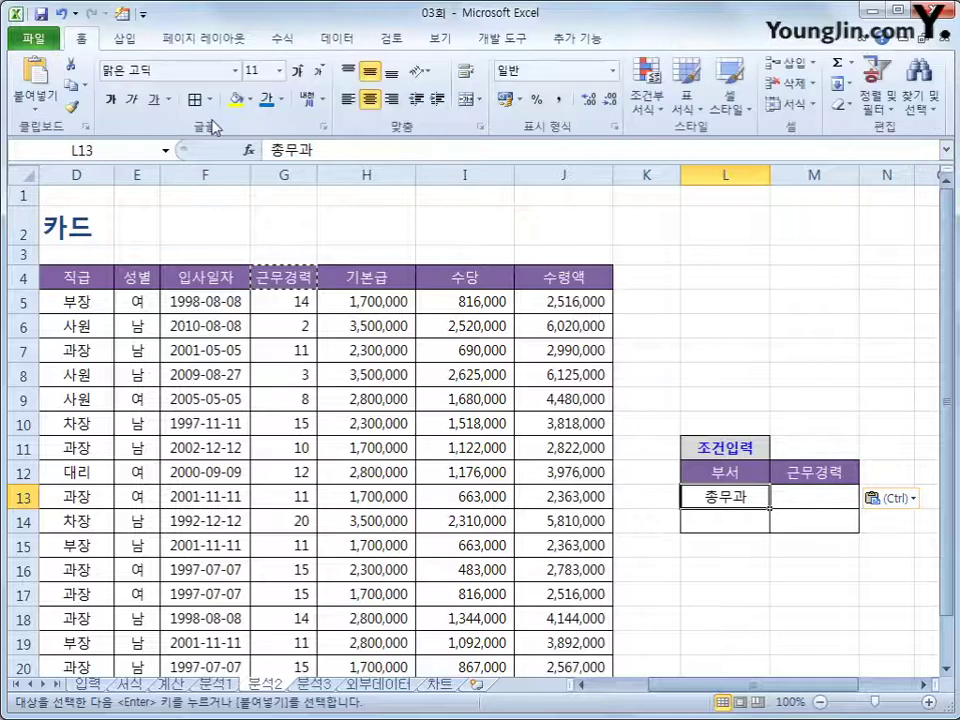
left_click(830, 495)
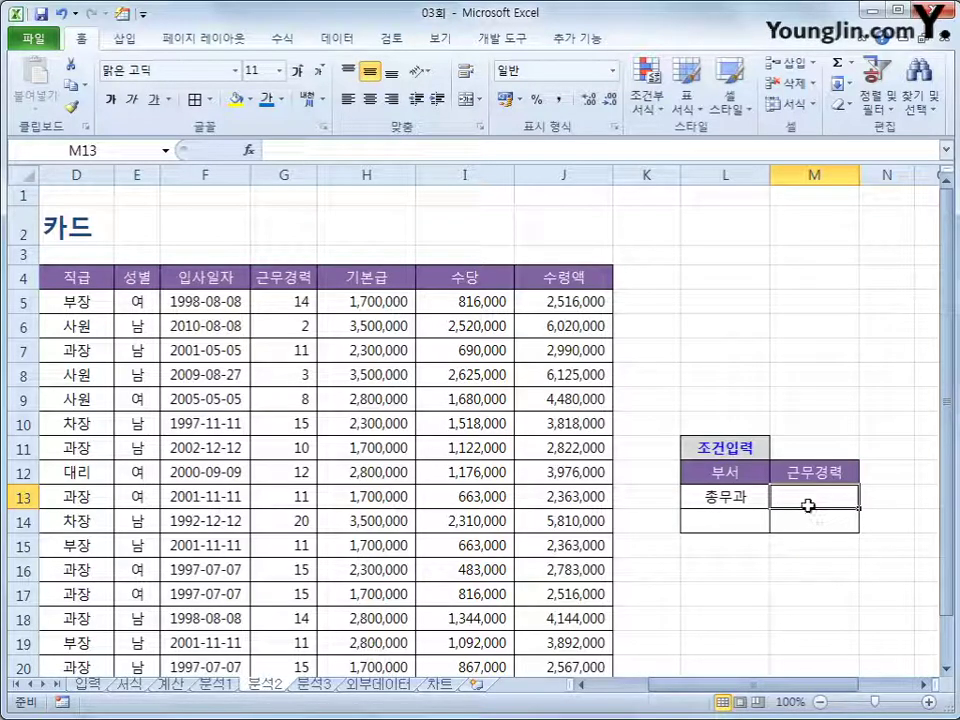
type(">=10")
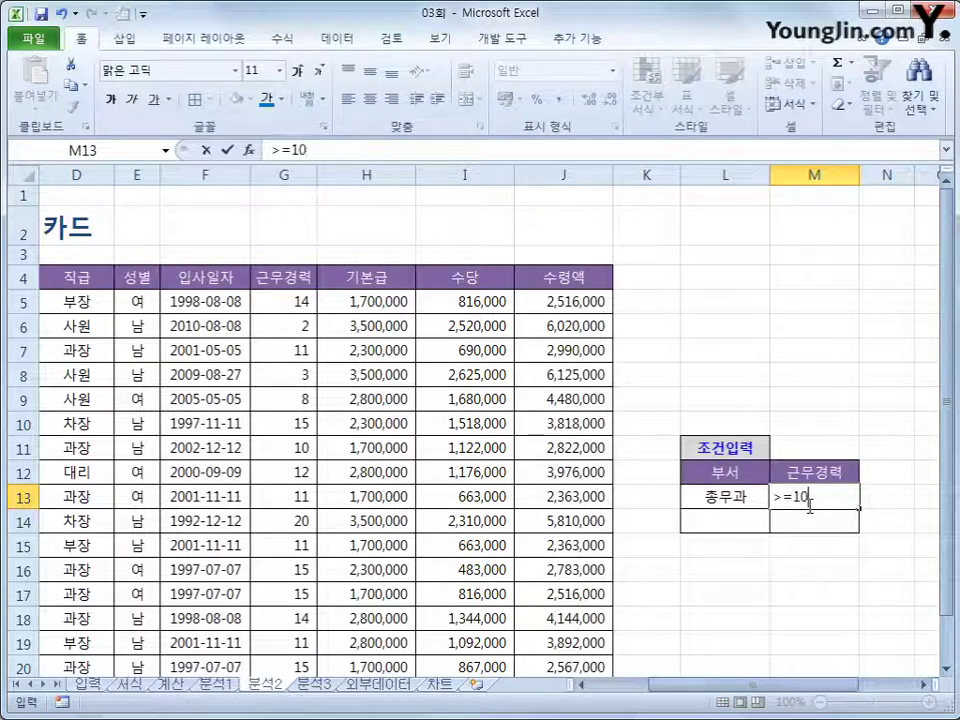
key("Return")
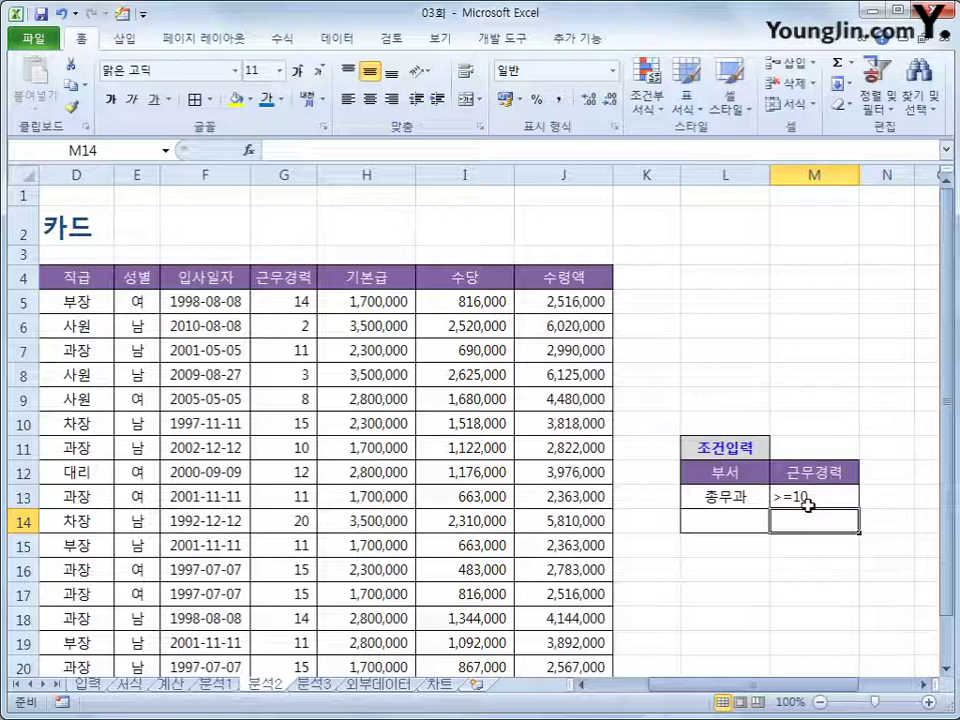
left_click_drag(700, 492, 783, 494)
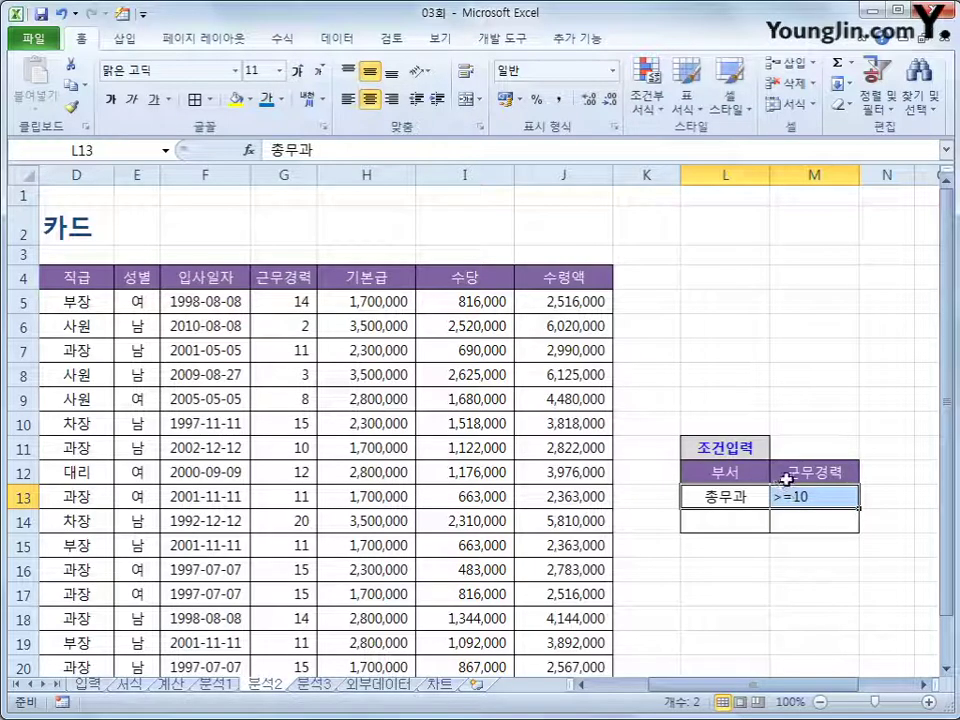
- Start an advanced filter on B4:J21 with L12:M13 as the criteria range
left_click(399, 349)
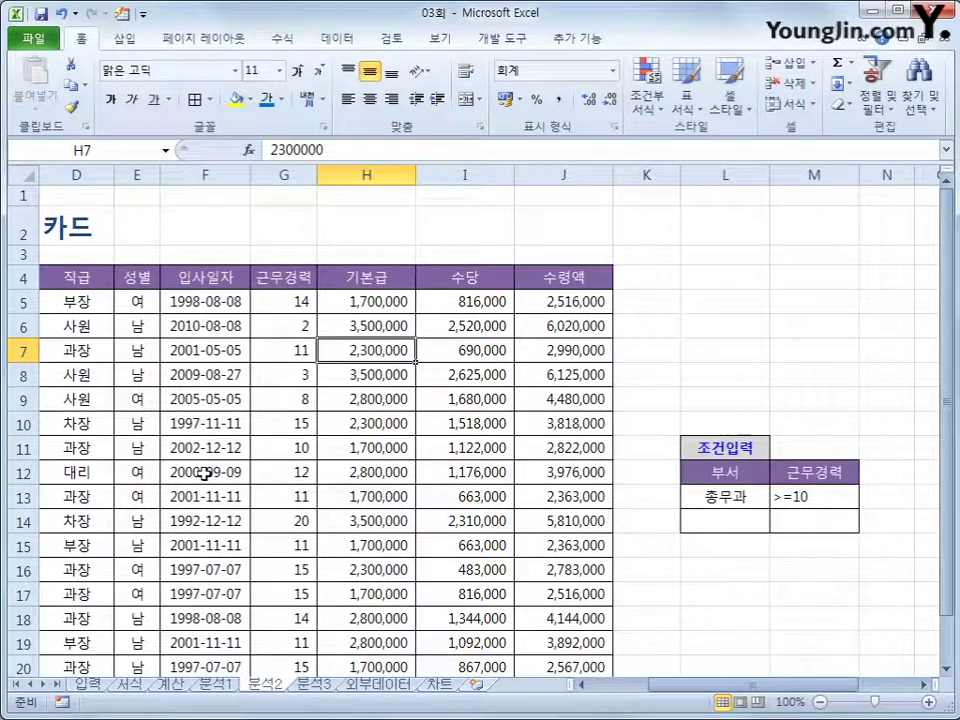
left_click(338, 39)
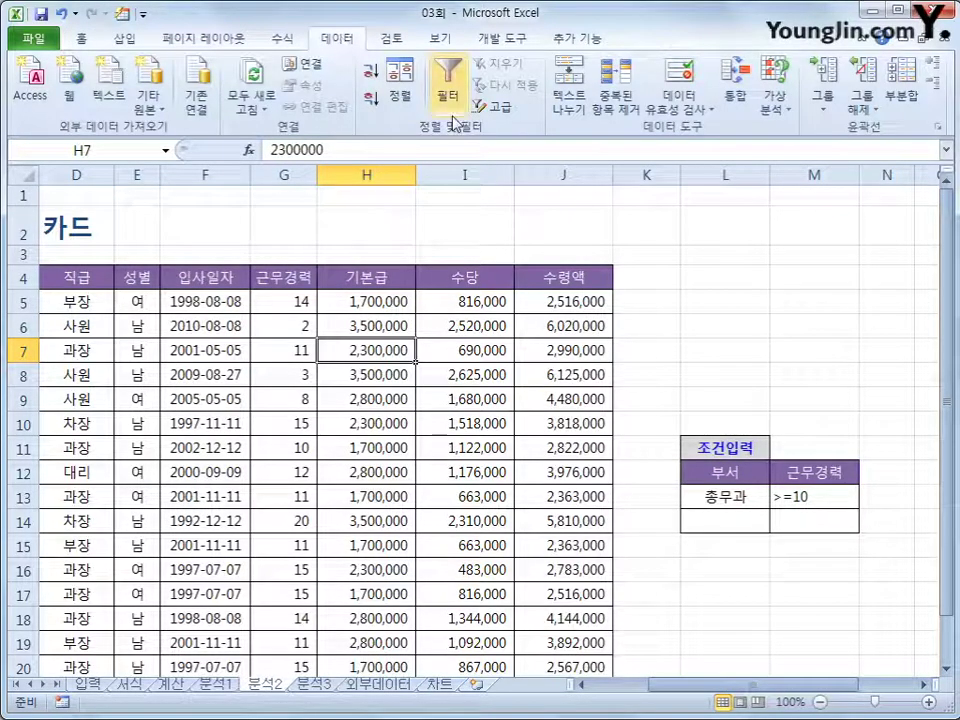
left_click(492, 106)
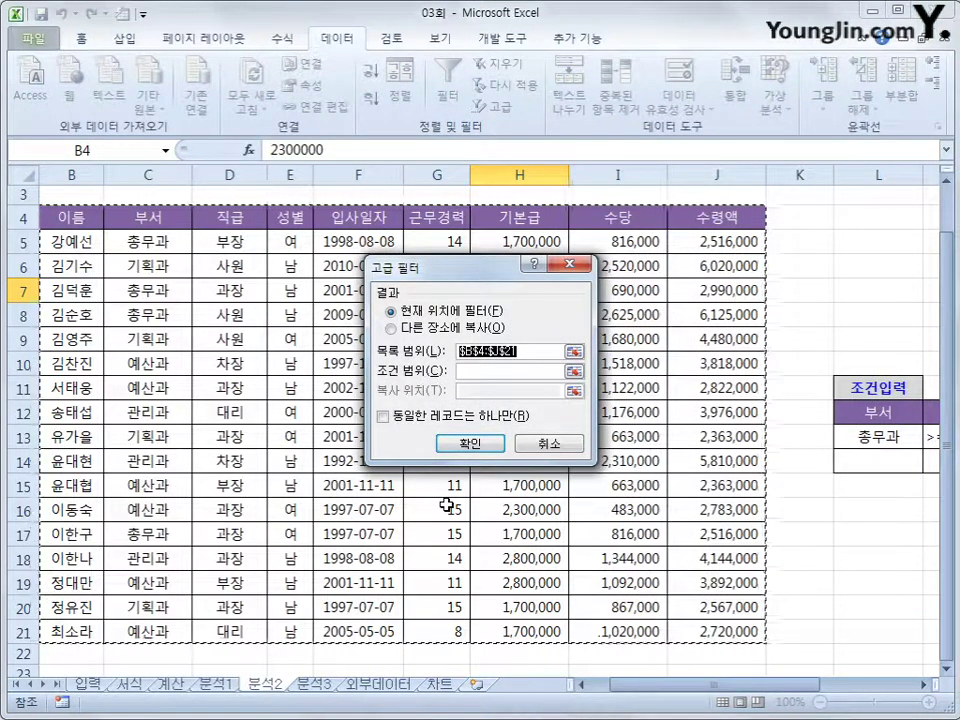
left_click(470, 369)
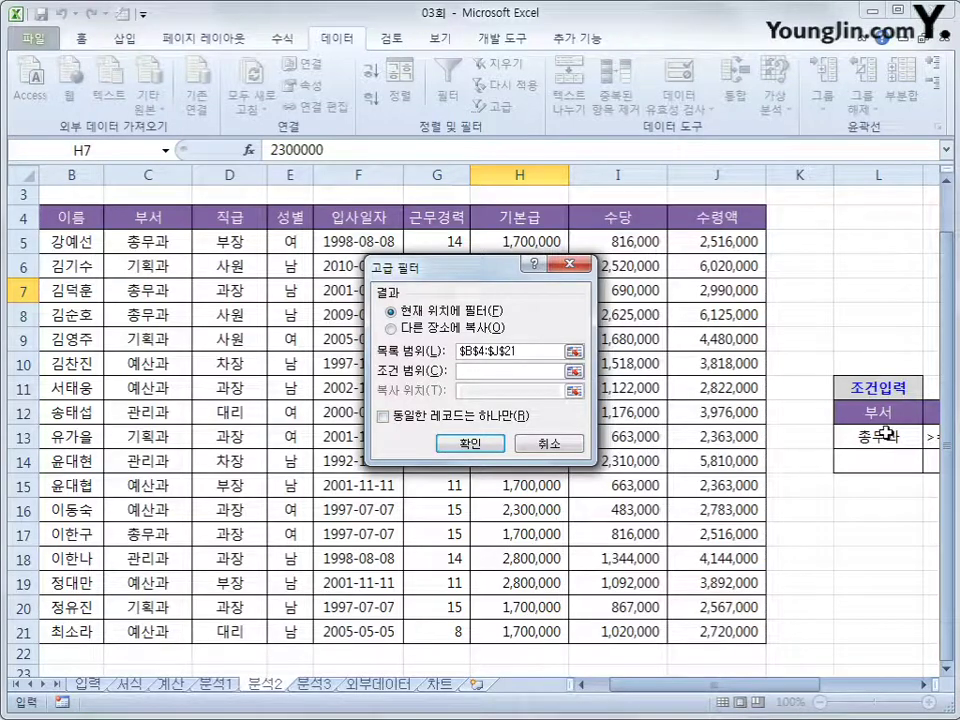
left_click_drag(878, 411, 926, 444)
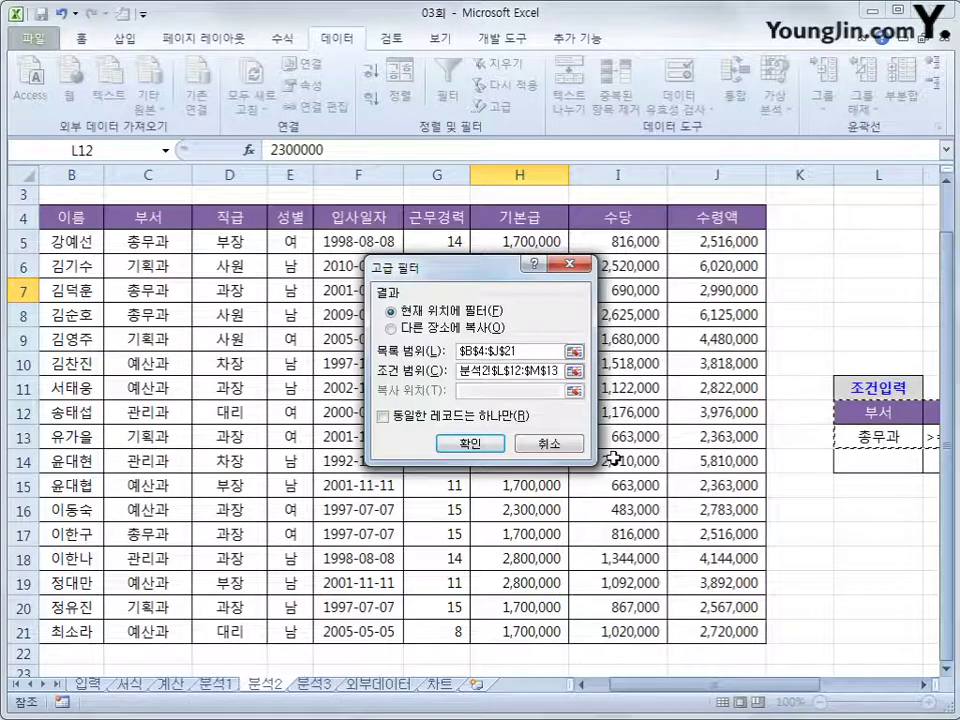
- Copy the filter results to another location starting at B25 and check their 부서 and 근무경력 columns
left_click(390, 327)
left_click(471, 393)
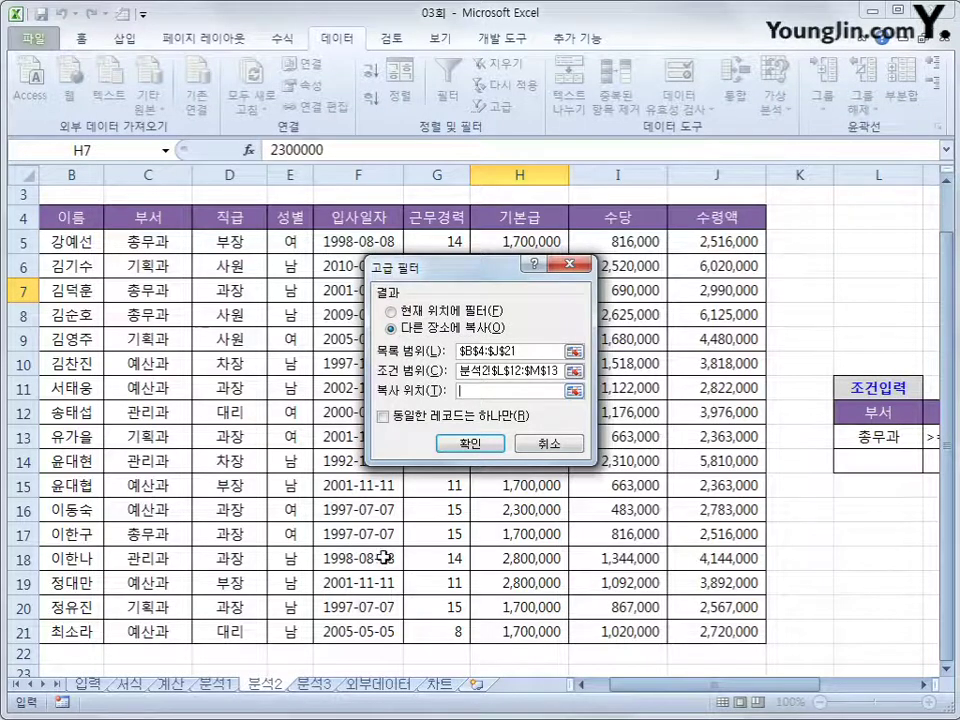
scroll(114, 565, "down", 2)
left_click(79, 568)
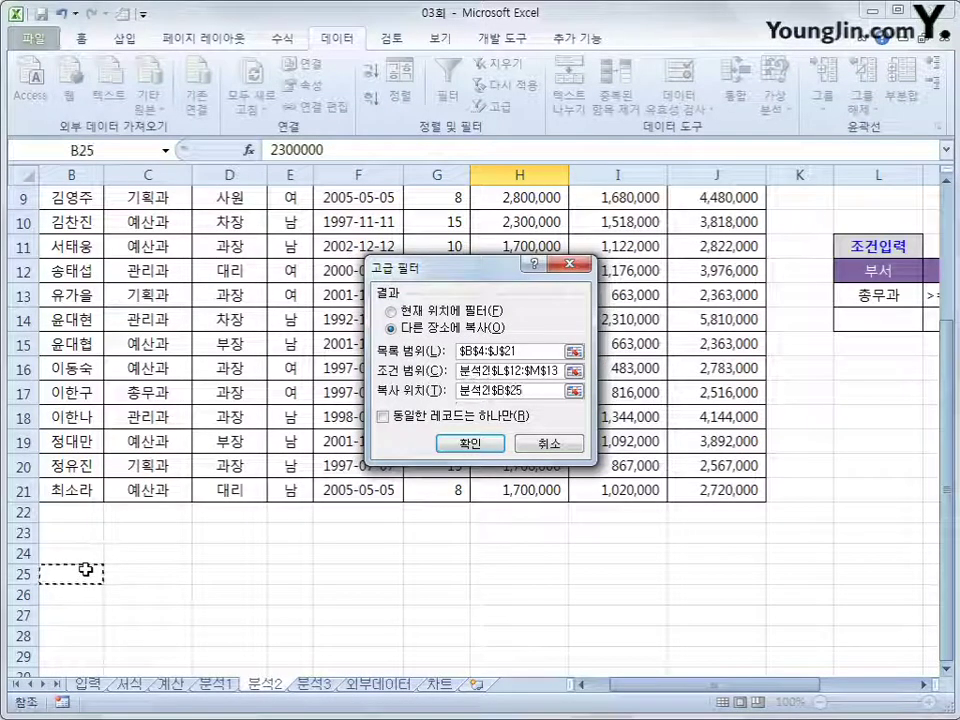
left_click(470, 443)
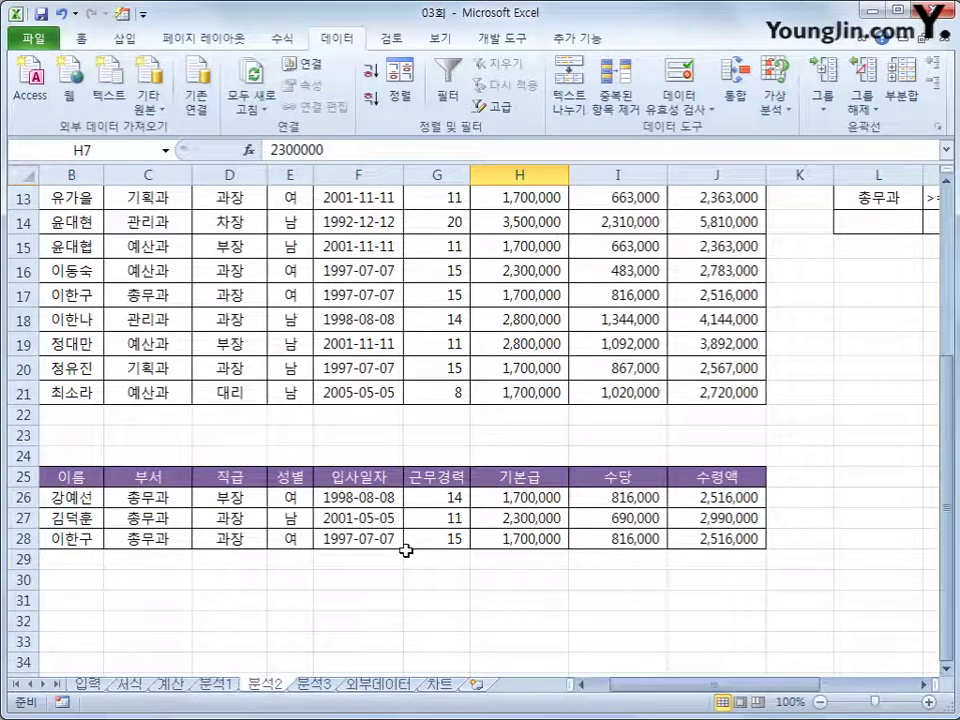
left_click_drag(160, 478, 160, 538)
left_click_drag(463, 484, 458, 541)
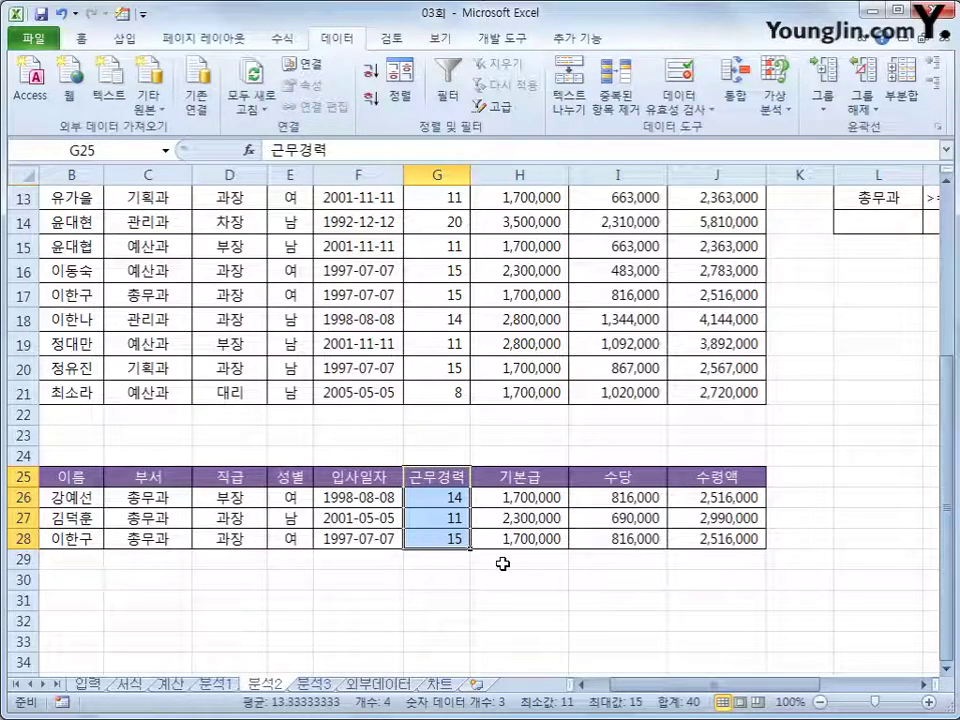
- On the 분석3 sheet, insert a pivot table from range B4:J21 into the existing worksheet at L4
left_click(313, 684)
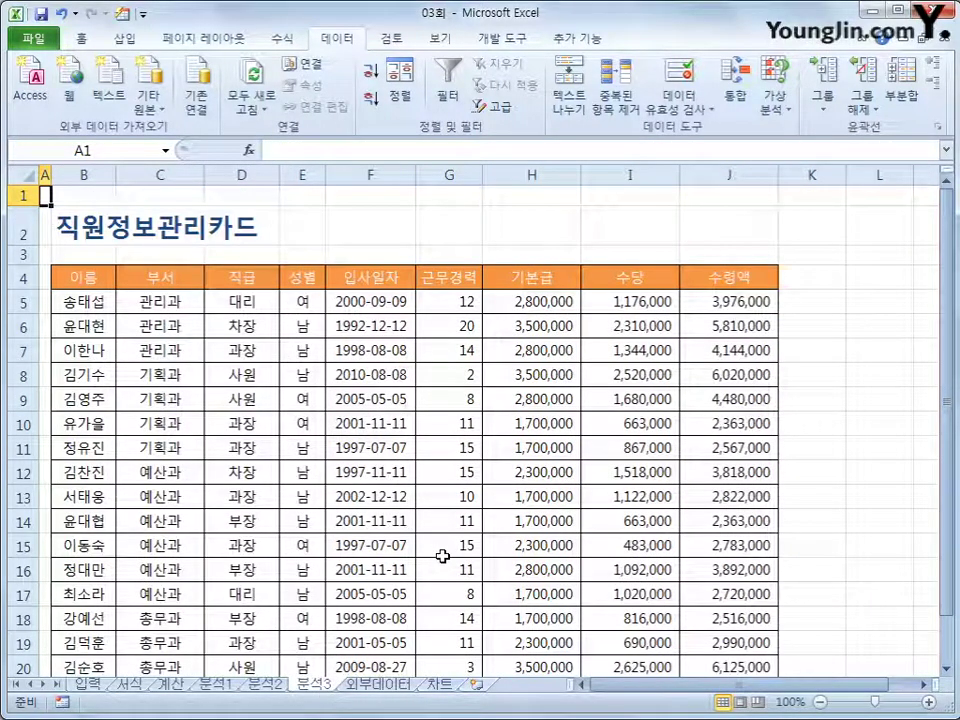
left_click(191, 302)
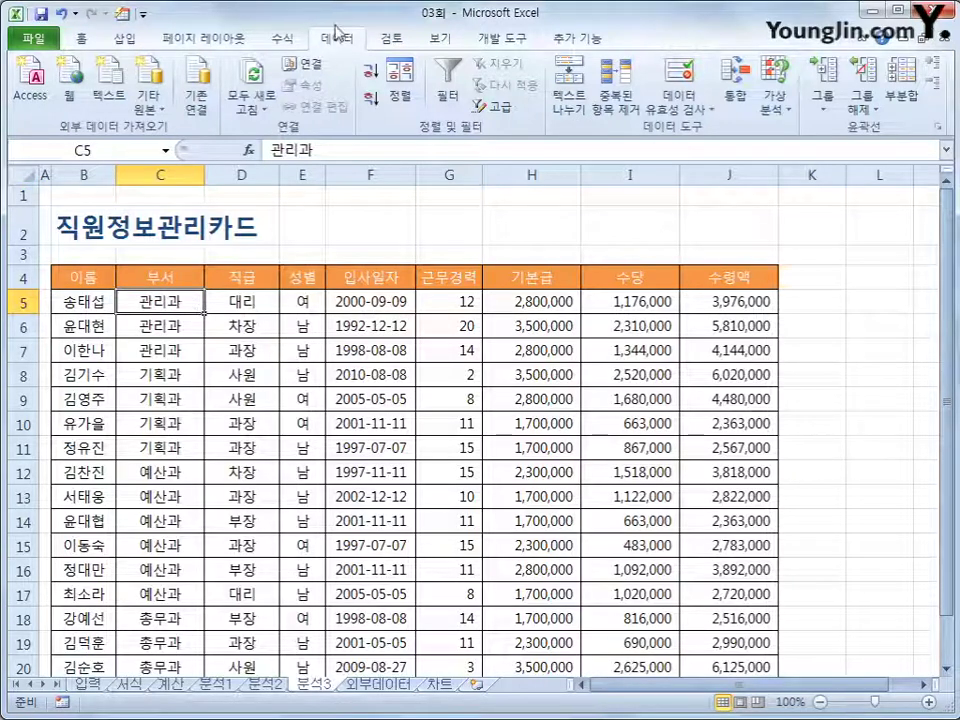
left_click(124, 38)
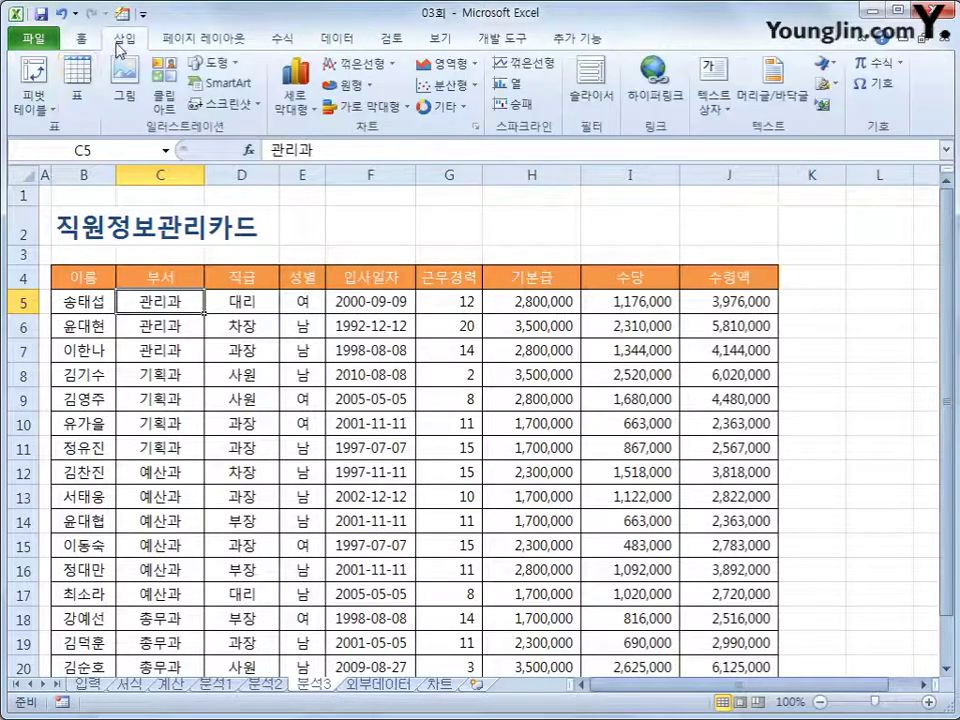
left_click(38, 86)
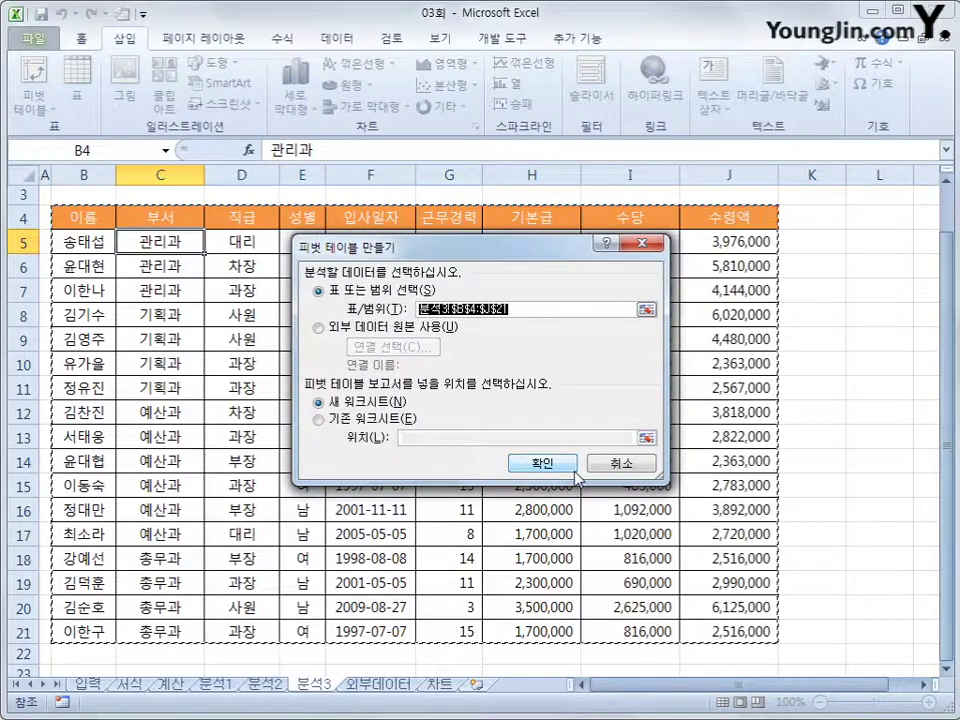
left_click(381, 422)
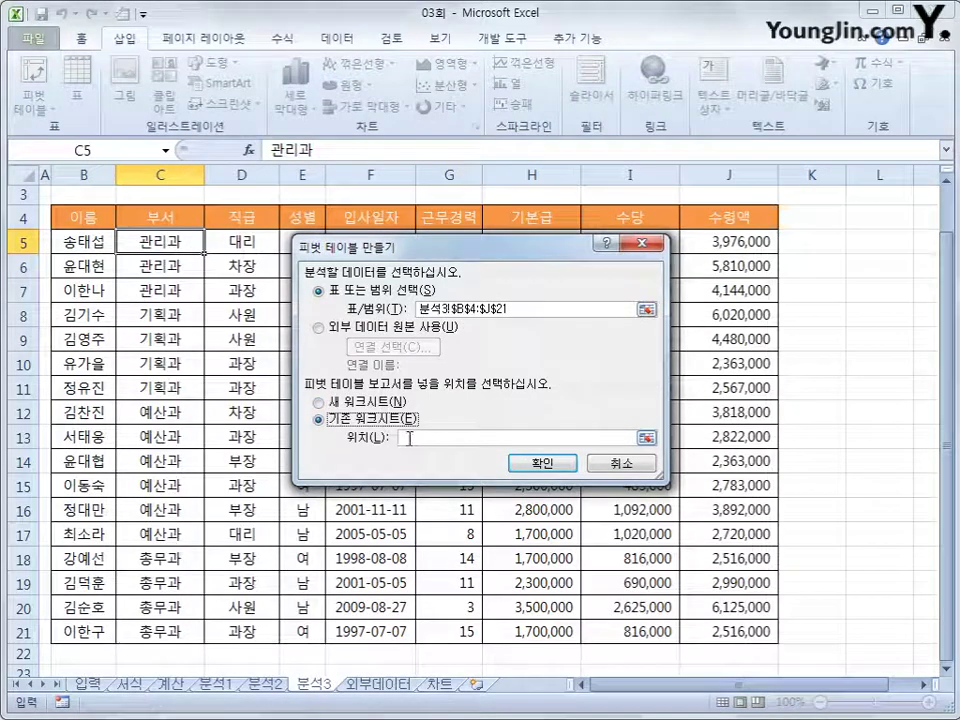
left_click(873, 234)
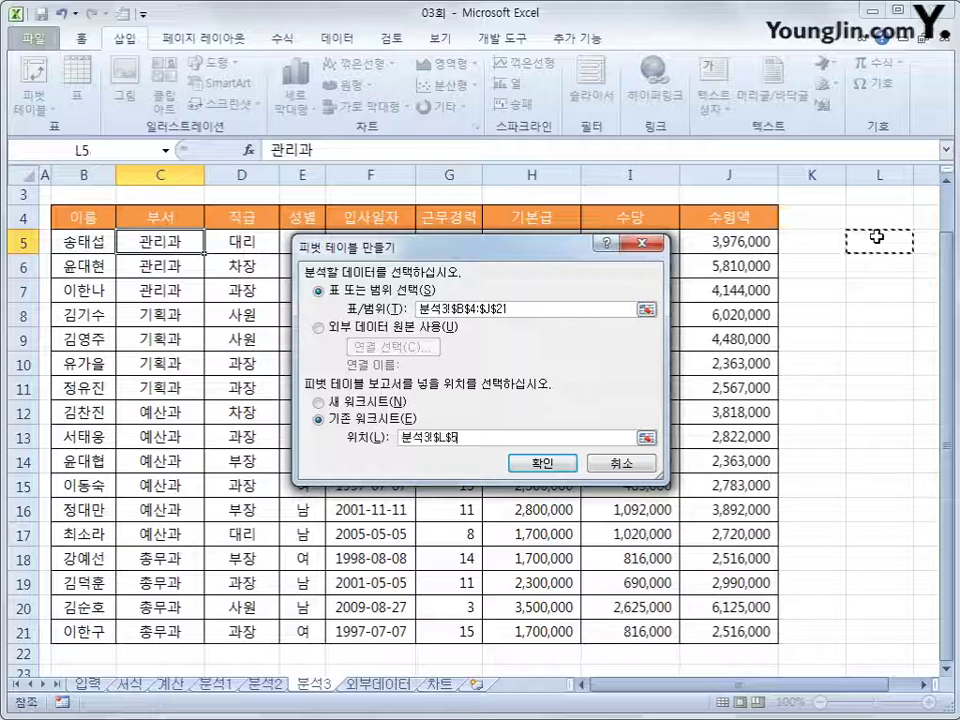
left_click(873, 216)
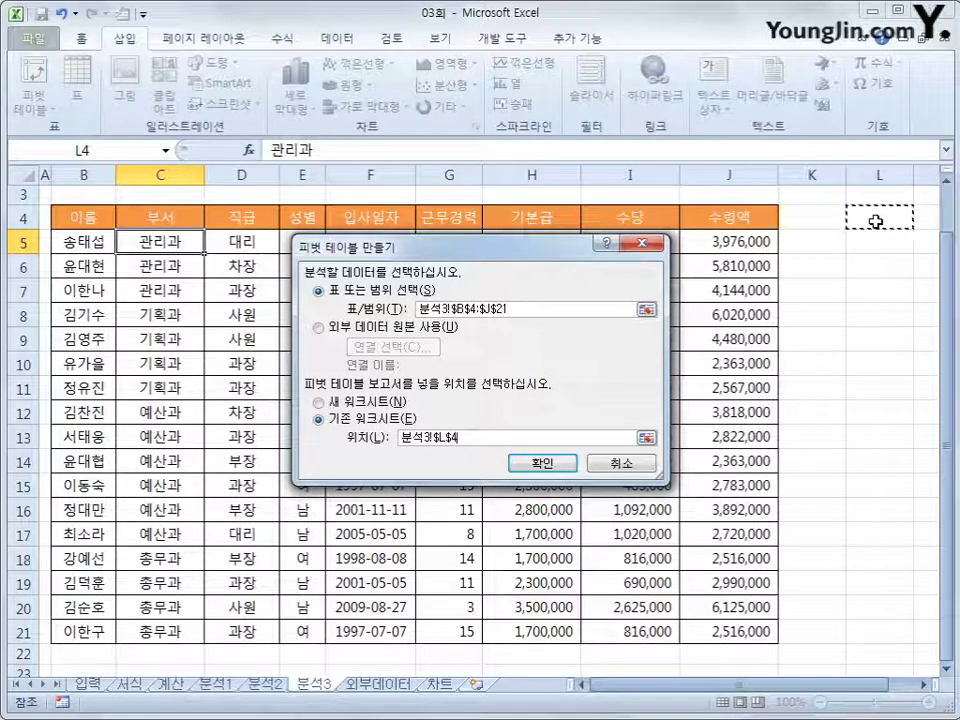
left_click(550, 465)
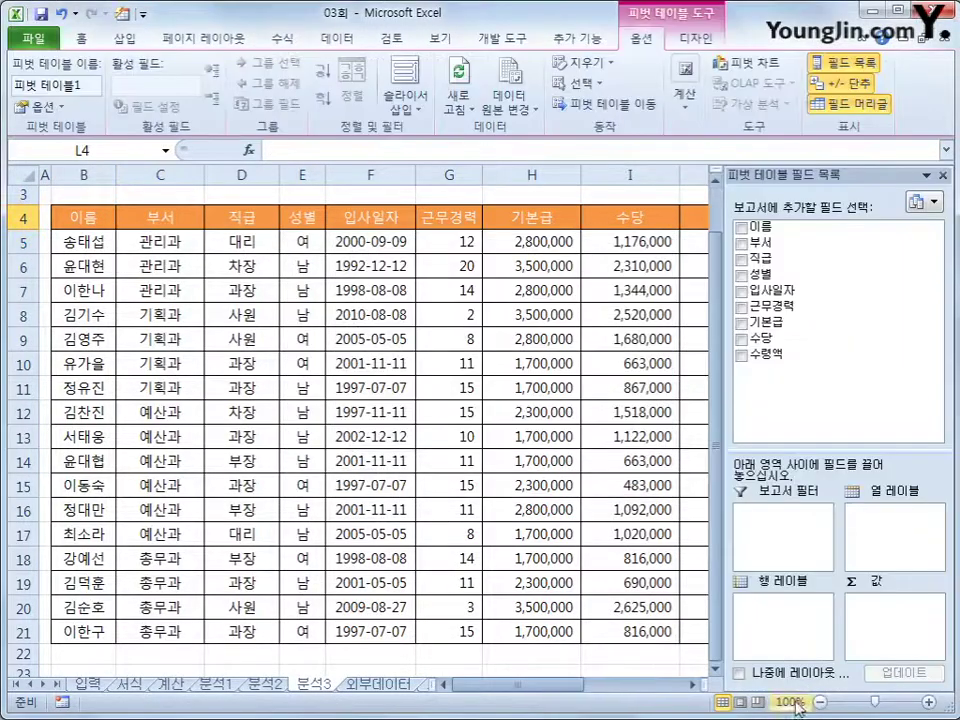
- Lay out the pivot table with 부서 as row labels, 직급 as column labels and the sum of 수령액 as values
left_click_drag(460, 686, 676, 690)
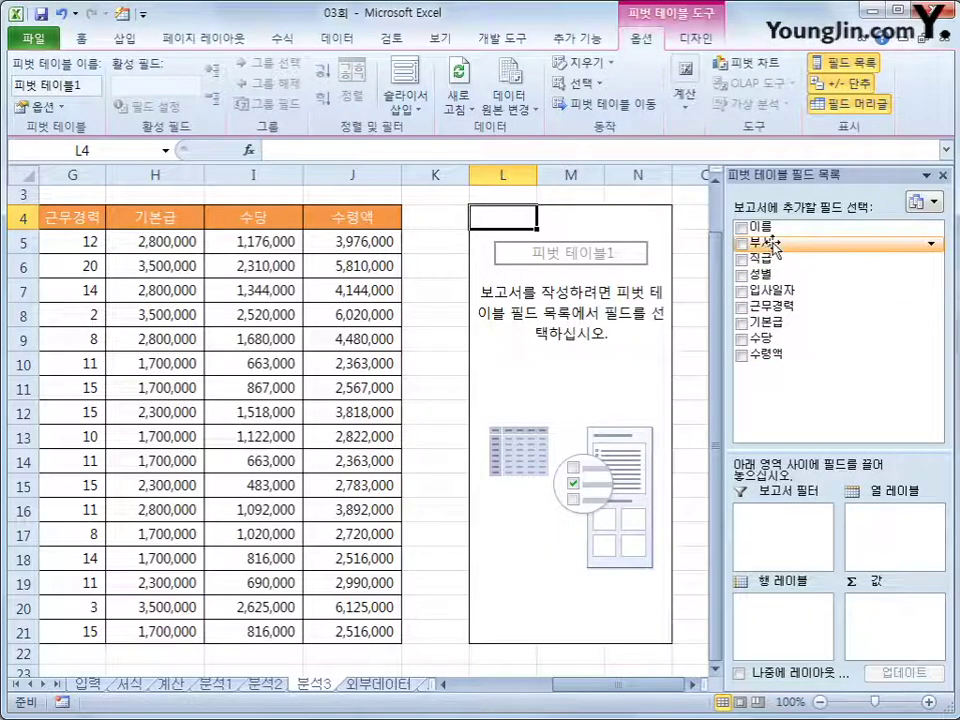
left_click_drag(773, 245, 779, 625)
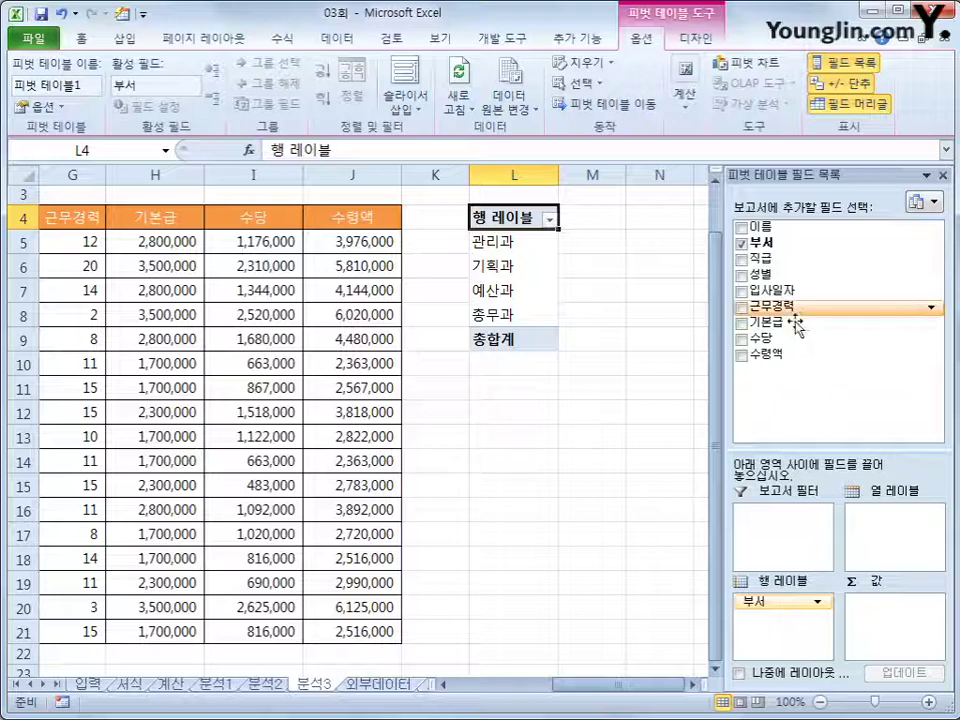
left_click_drag(771, 263, 880, 540)
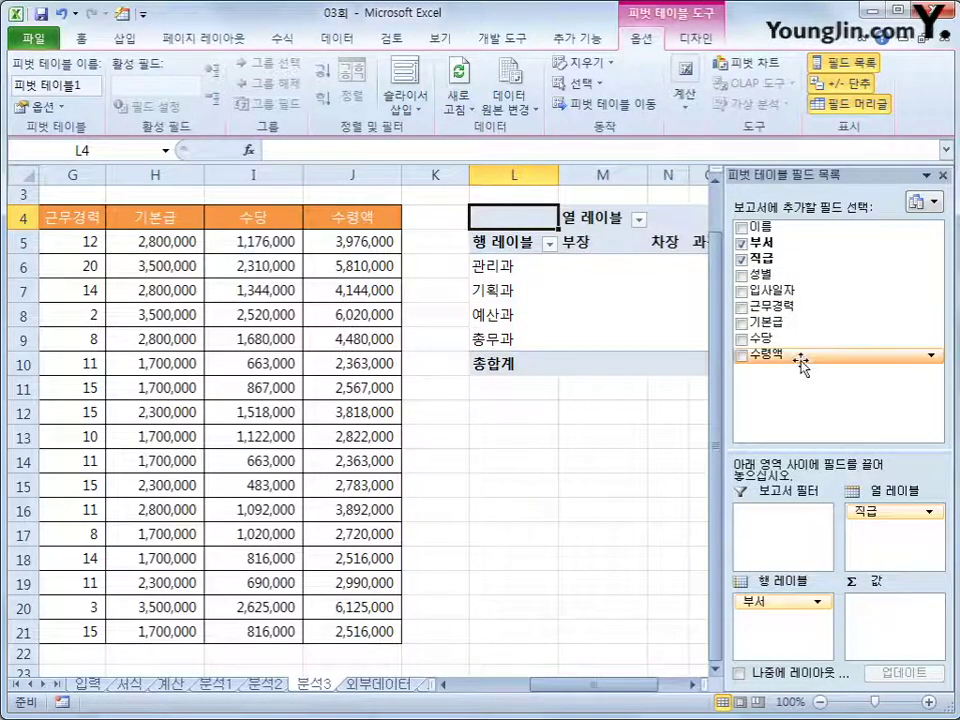
left_click_drag(797, 362, 895, 612)
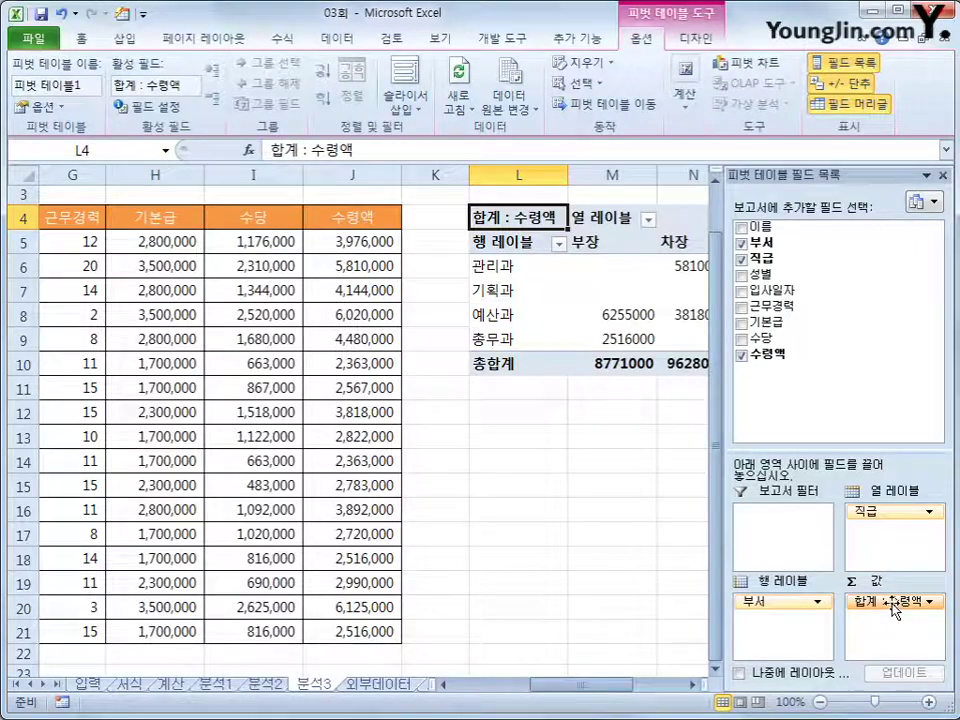
- Set the pivot table options to show 0 in empty cells and check the filled cells in the 부장 and 차장 columns
left_click(634, 262)
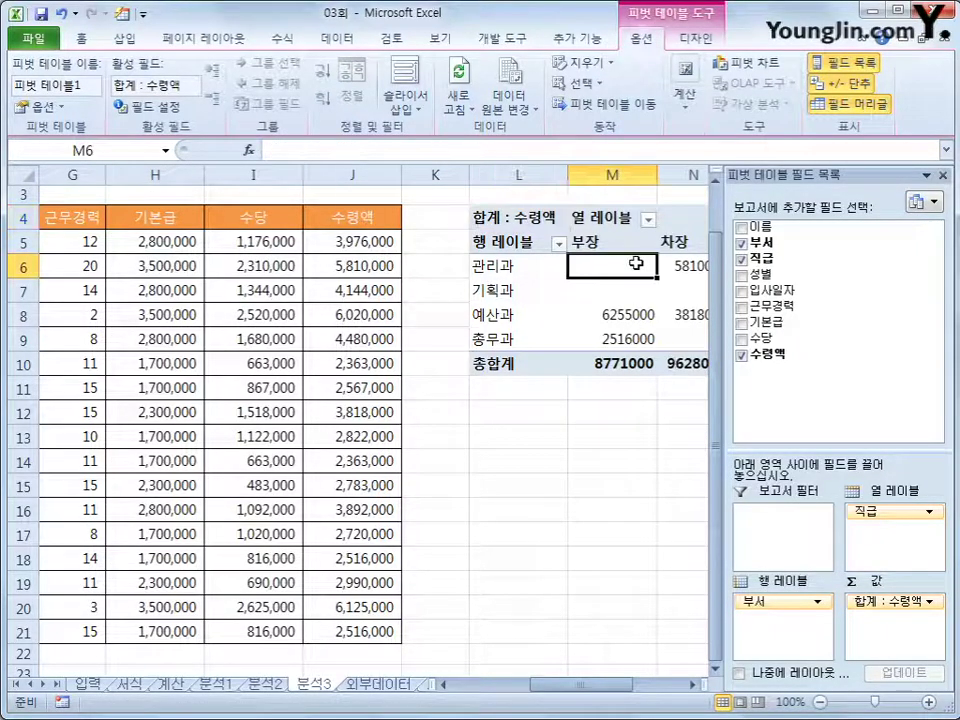
left_click(690, 685)
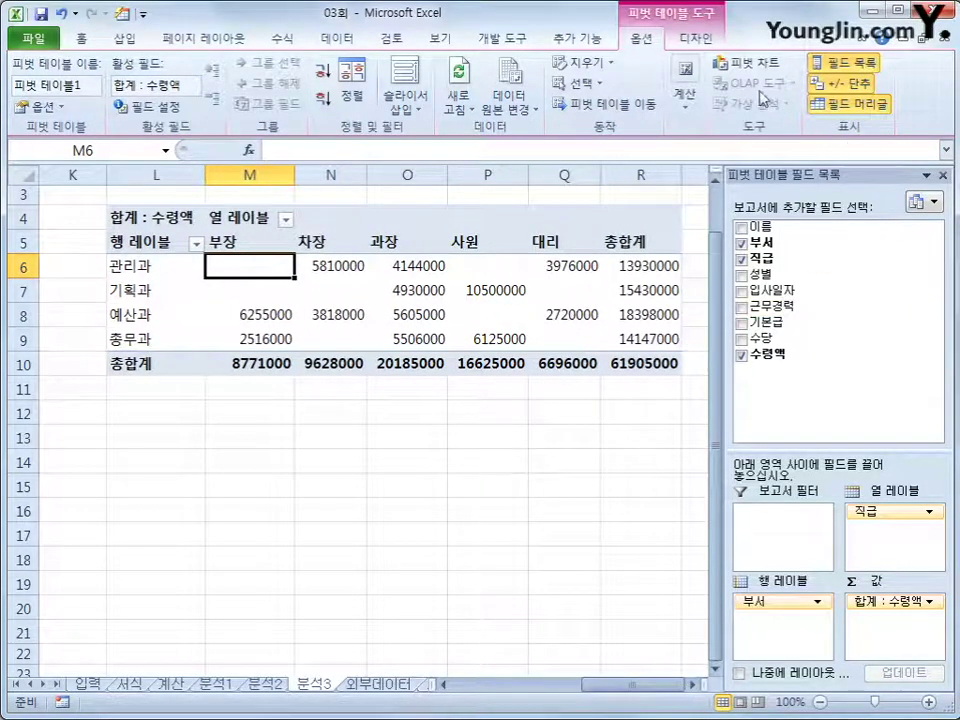
left_click(40, 108)
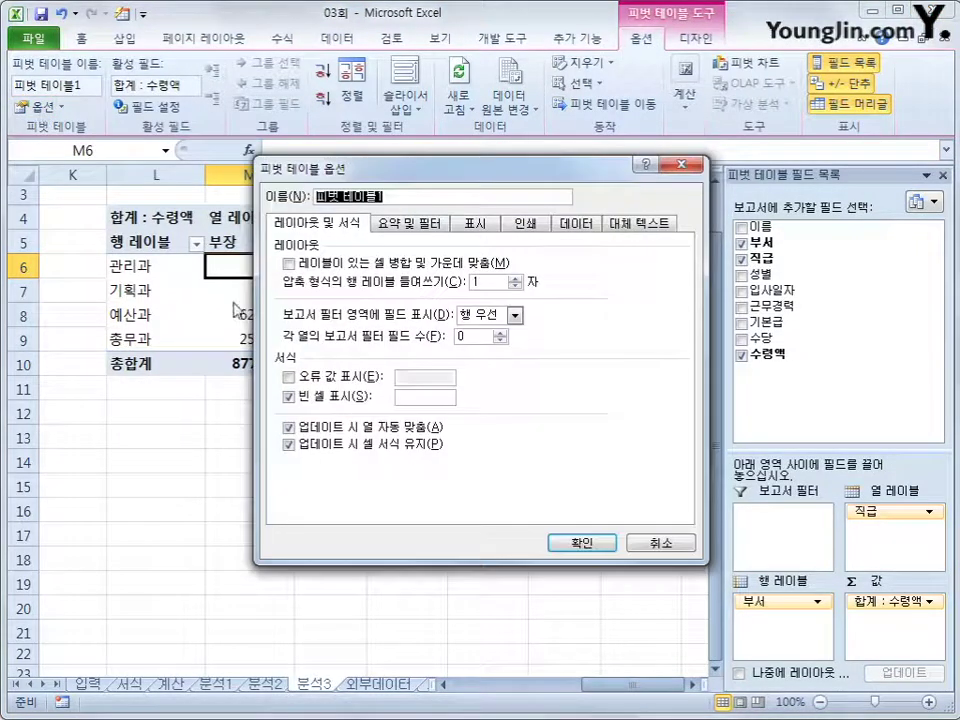
left_click(430, 399)
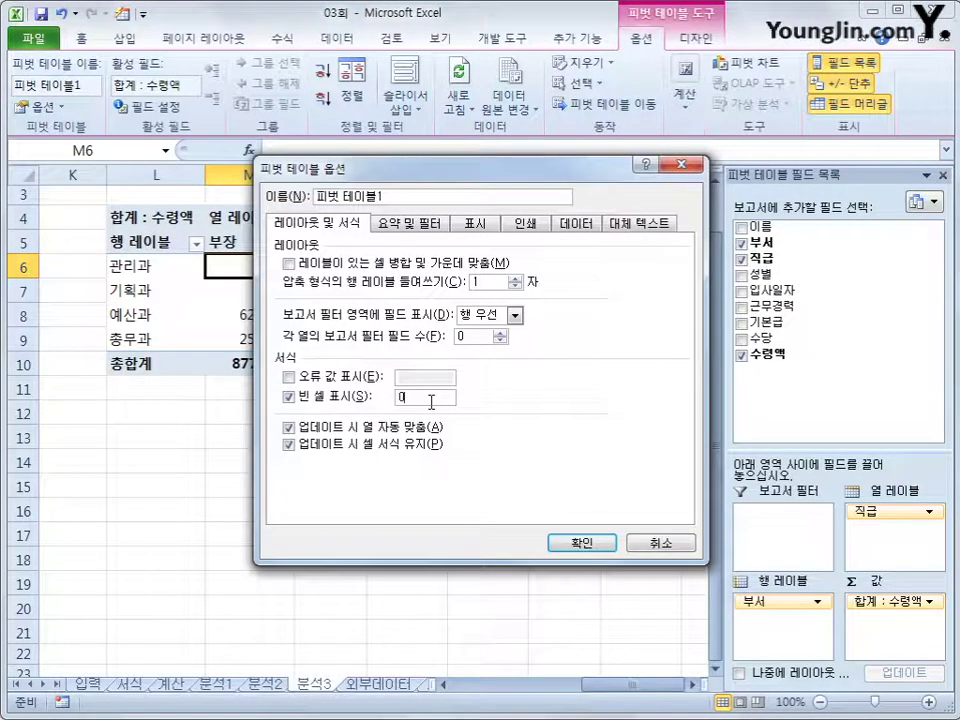
type("0")
left_click(582, 542)
left_click(596, 628)
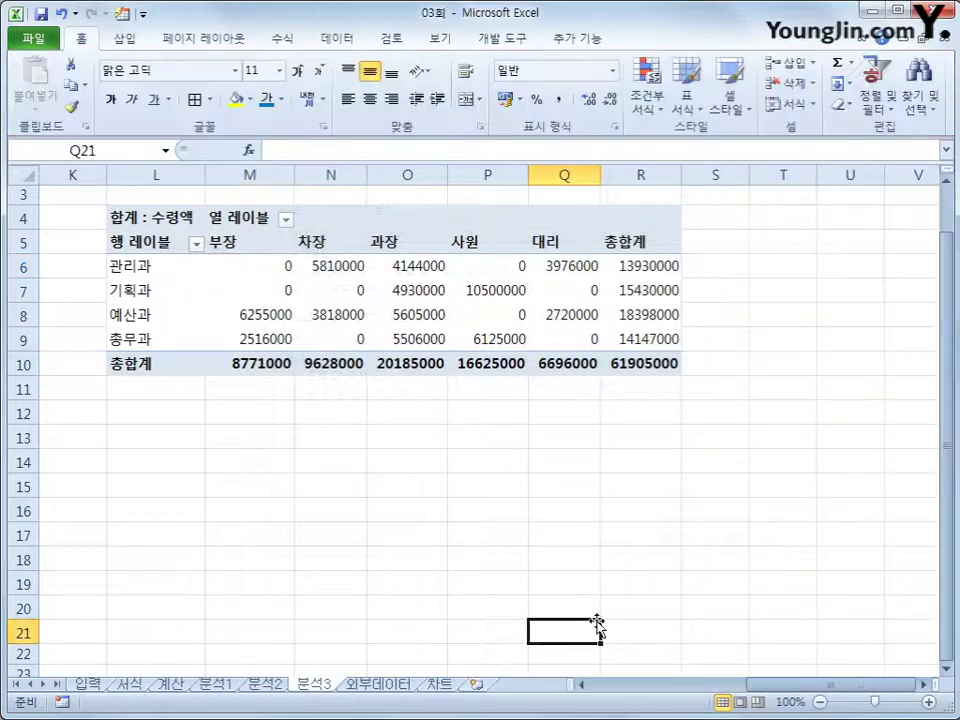
left_click(262, 268)
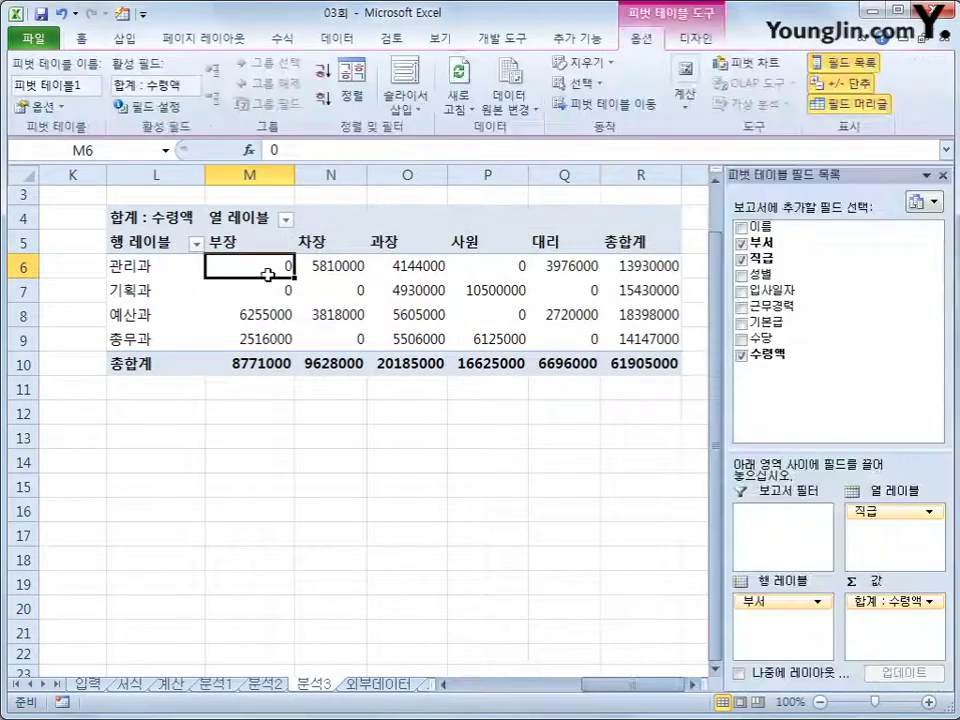
left_click(275, 296)
left_click(335, 292)
left_click(318, 336)
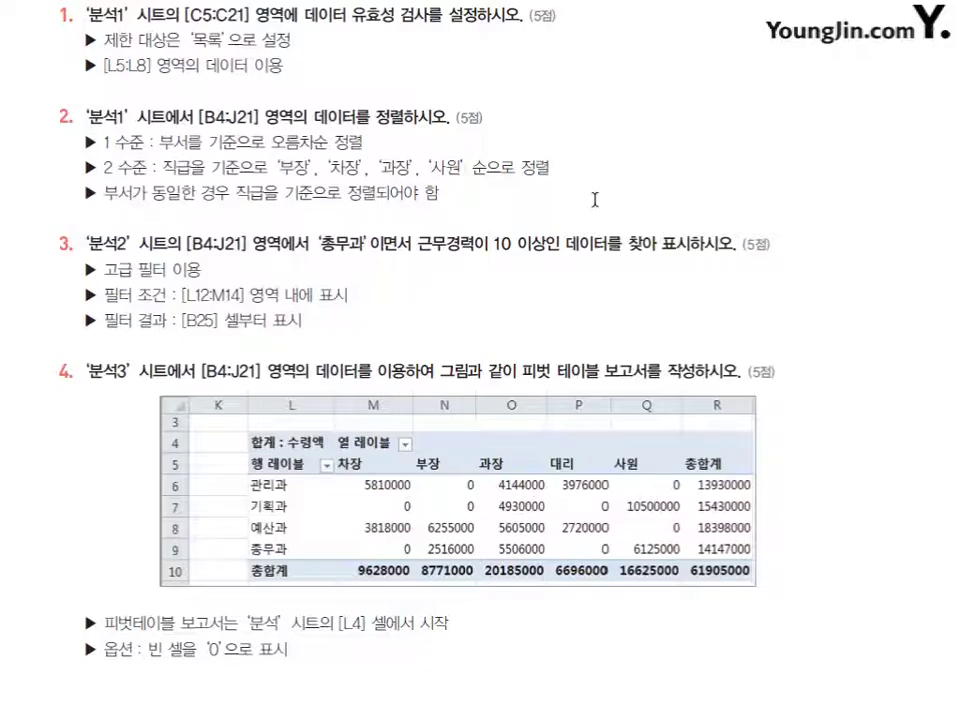
- Read the 기타 작업 section of the exam document for the external data import, chart creation, chart formatting and page layout requirements
scroll(557, 452, "down", 10)
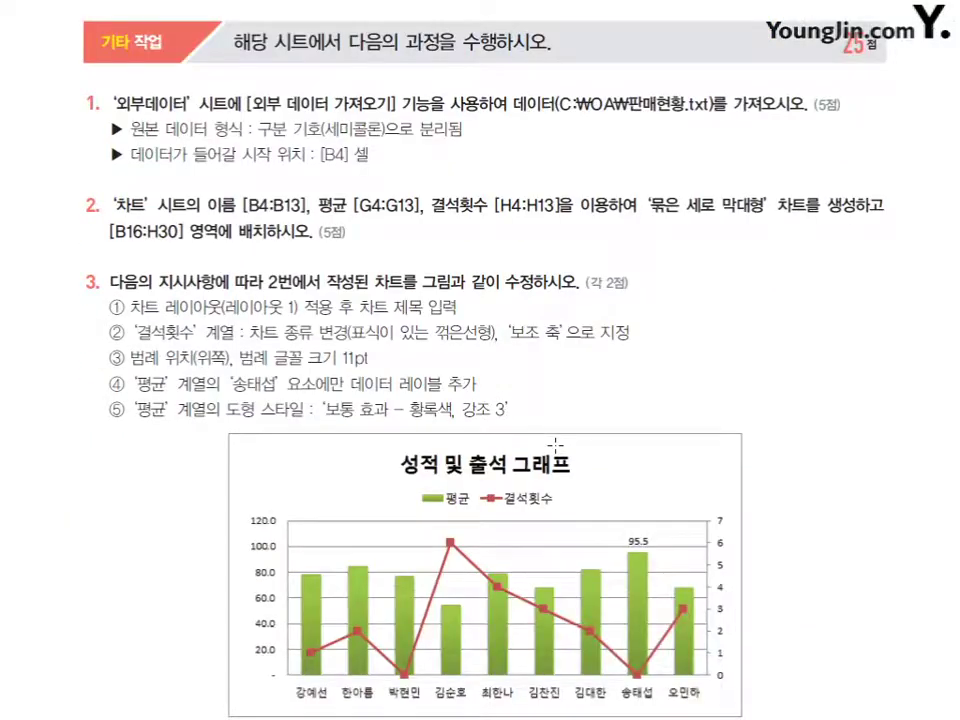
scroll(555, 445, "down", 2)
scroll(555, 445, "up", 2)
left_click_drag(613, 104, 716, 112)
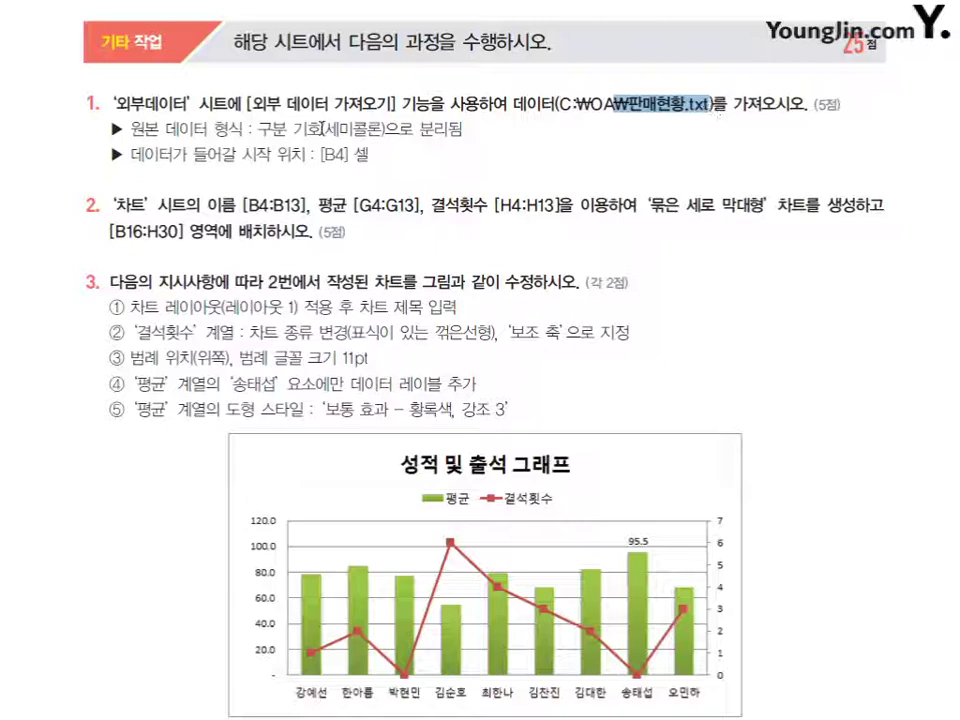
left_click_drag(321, 129, 384, 130)
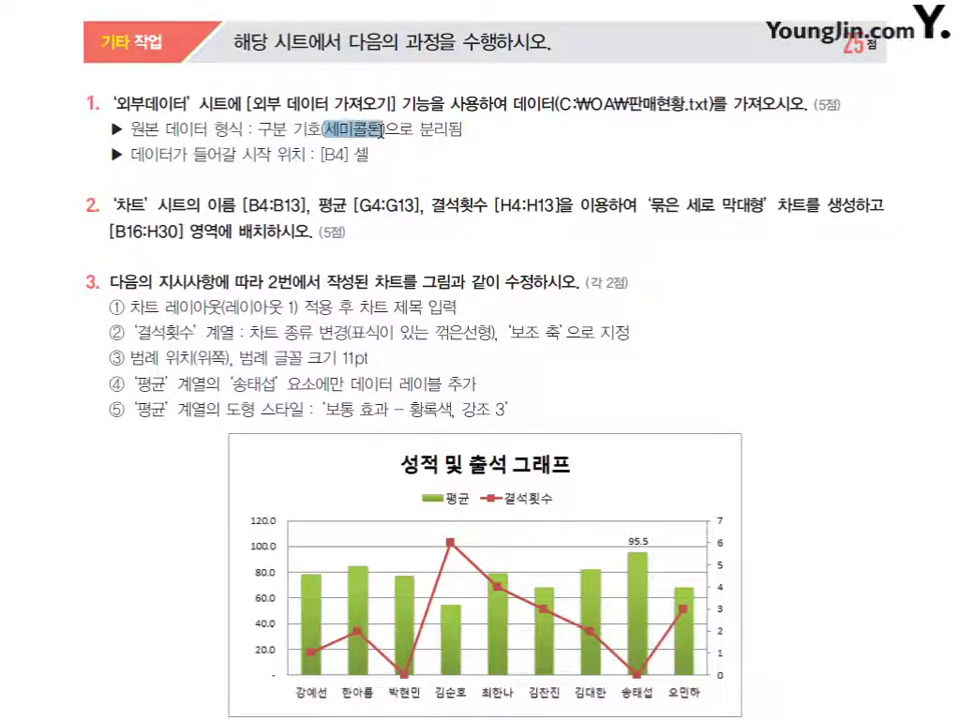
left_click(447, 172)
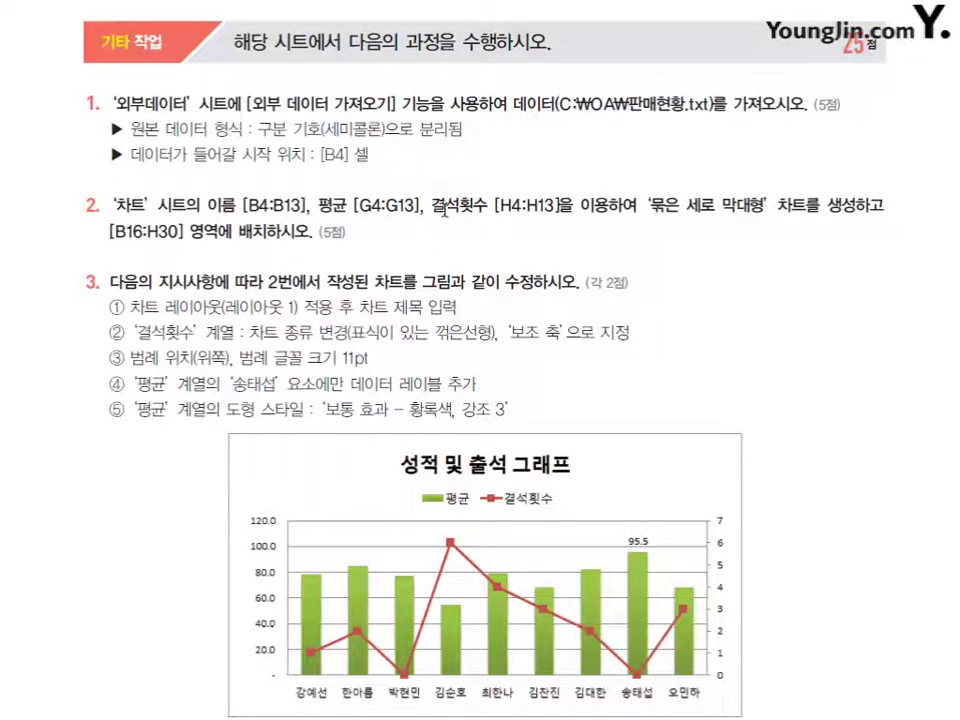
left_click_drag(648, 205, 765, 205)
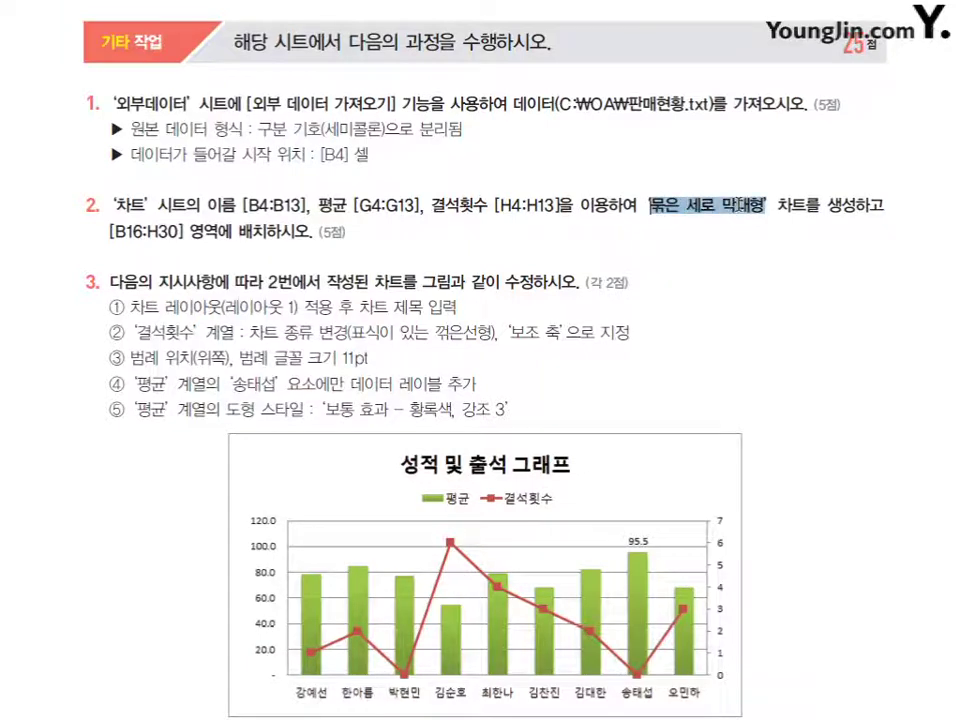
scroll(653, 351, "down", 2)
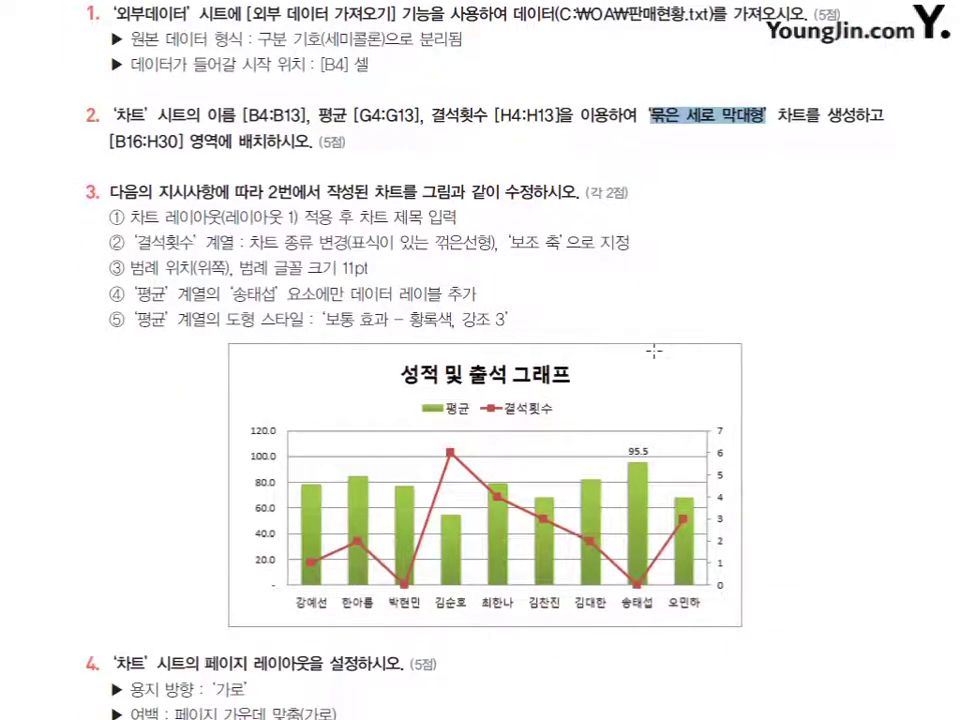
scroll(653, 351, "down", 2)
left_click_drag(130, 127, 520, 234)
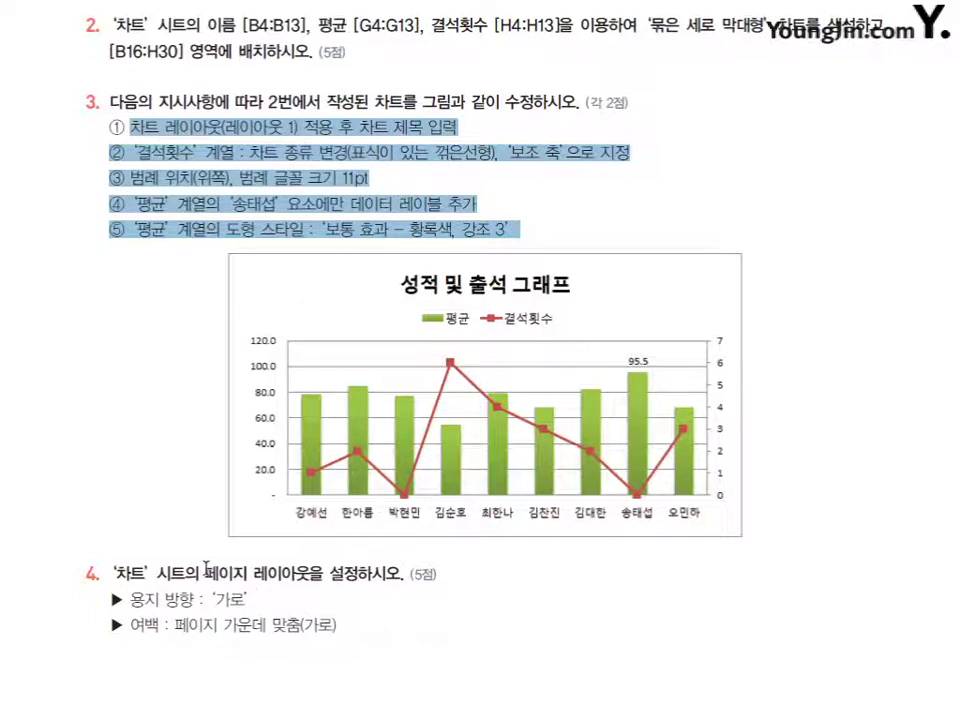
left_click_drag(206, 568, 403, 572)
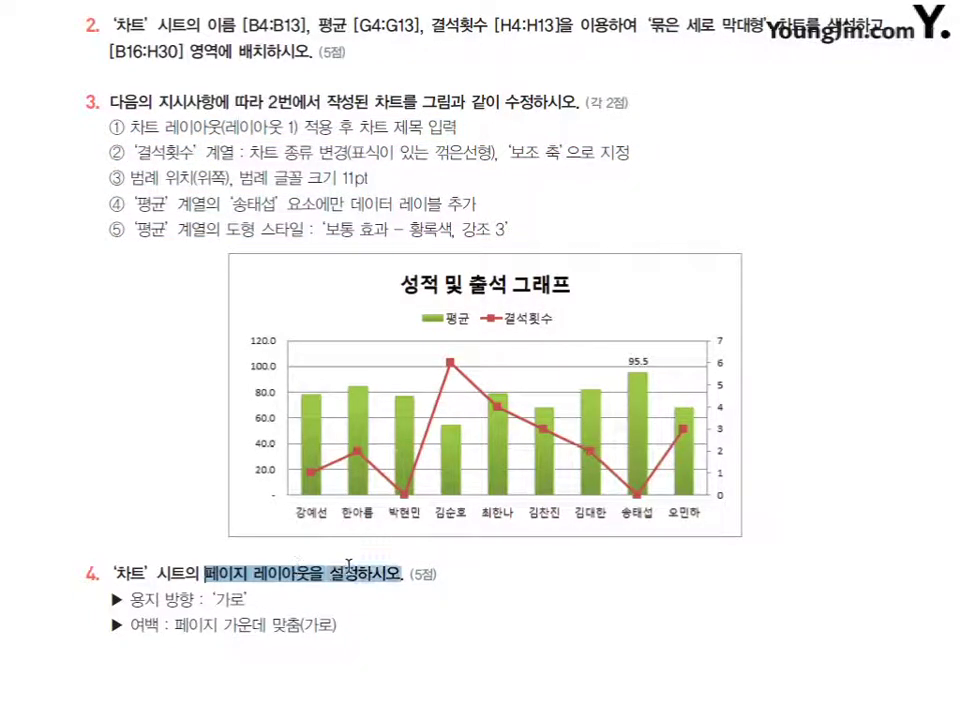
left_click(377, 634)
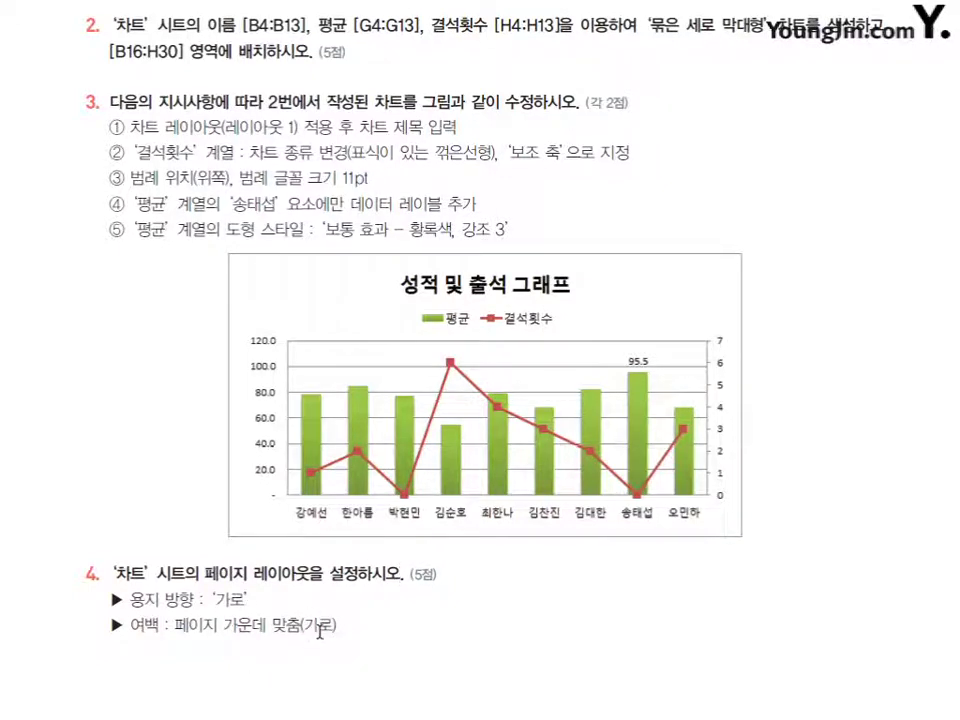
scroll(320, 632, "up", 3)
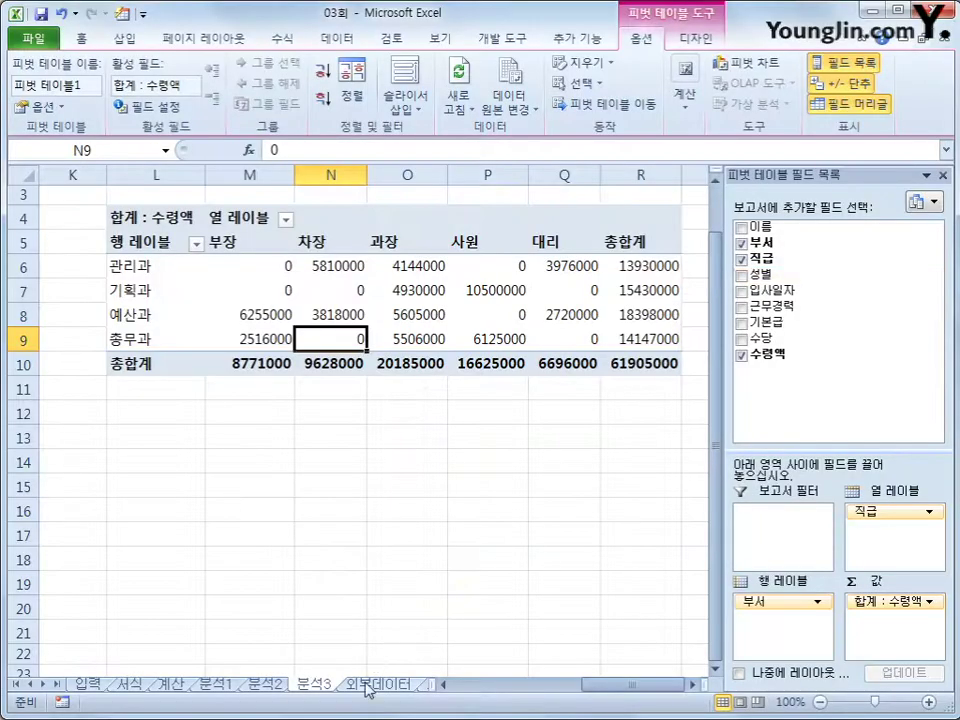
- On the 외부데이터 sheet, start a text file import at cell B4 using the 판매현황 file
left_click(368, 686)
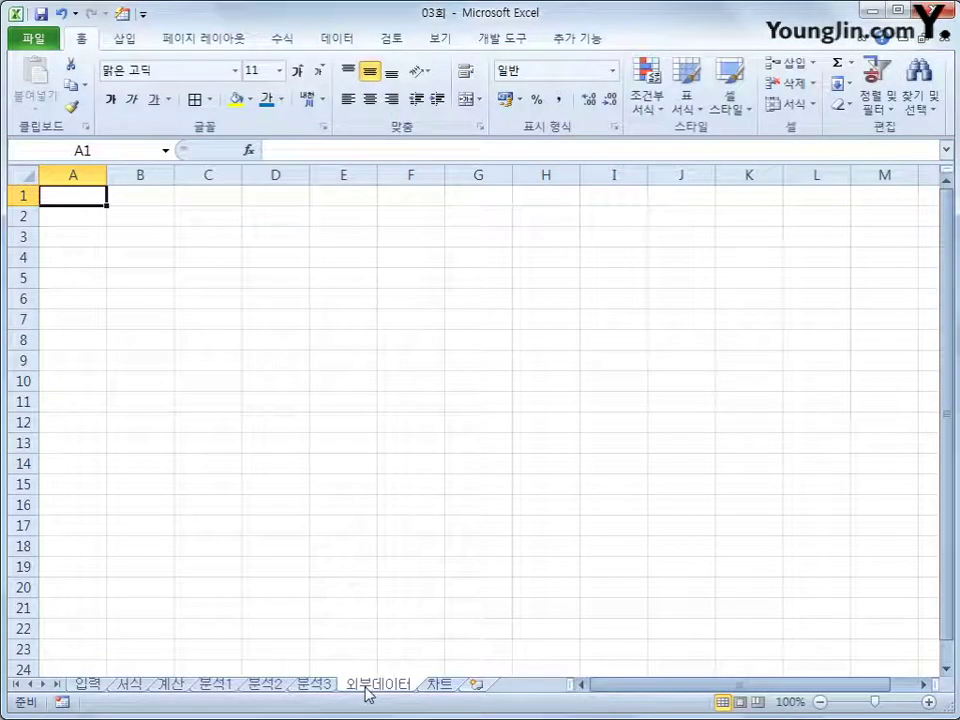
left_click(133, 259)
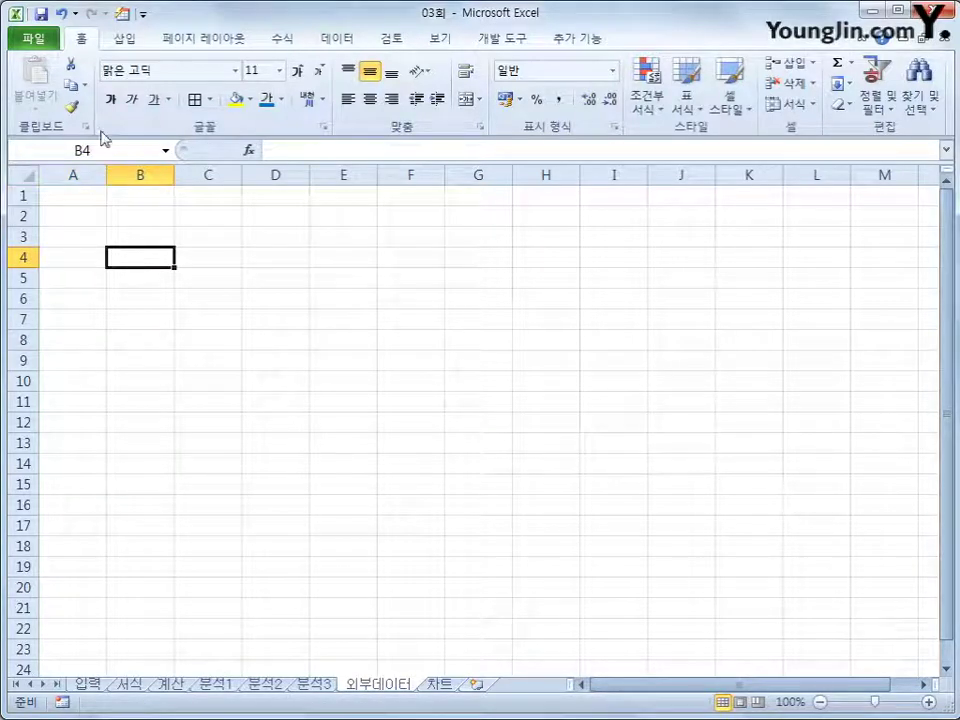
left_click(337, 39)
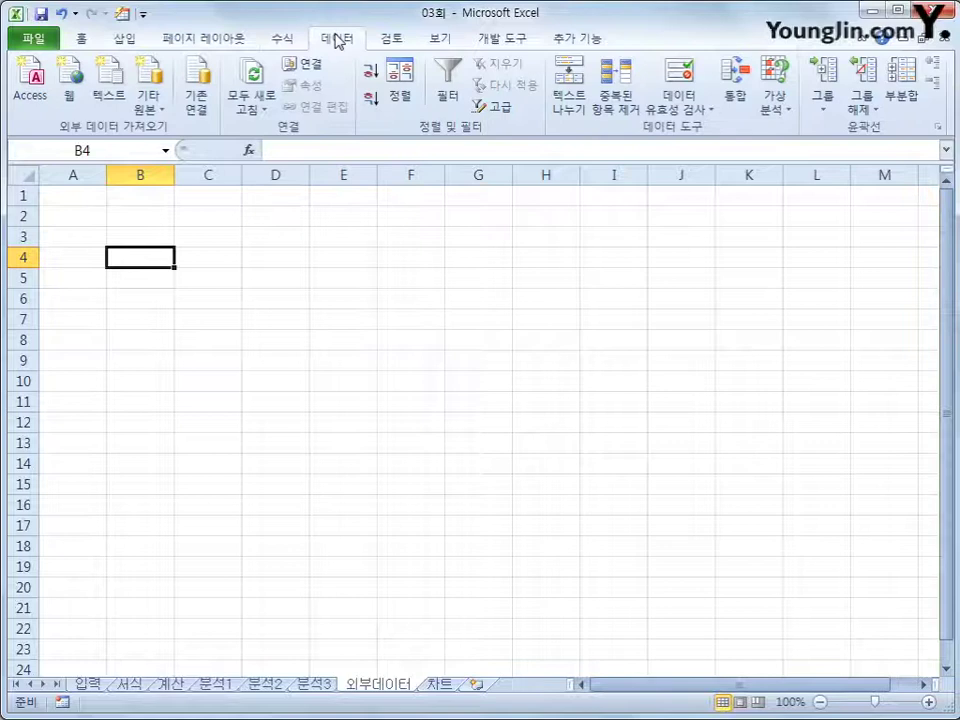
left_click(108, 94)
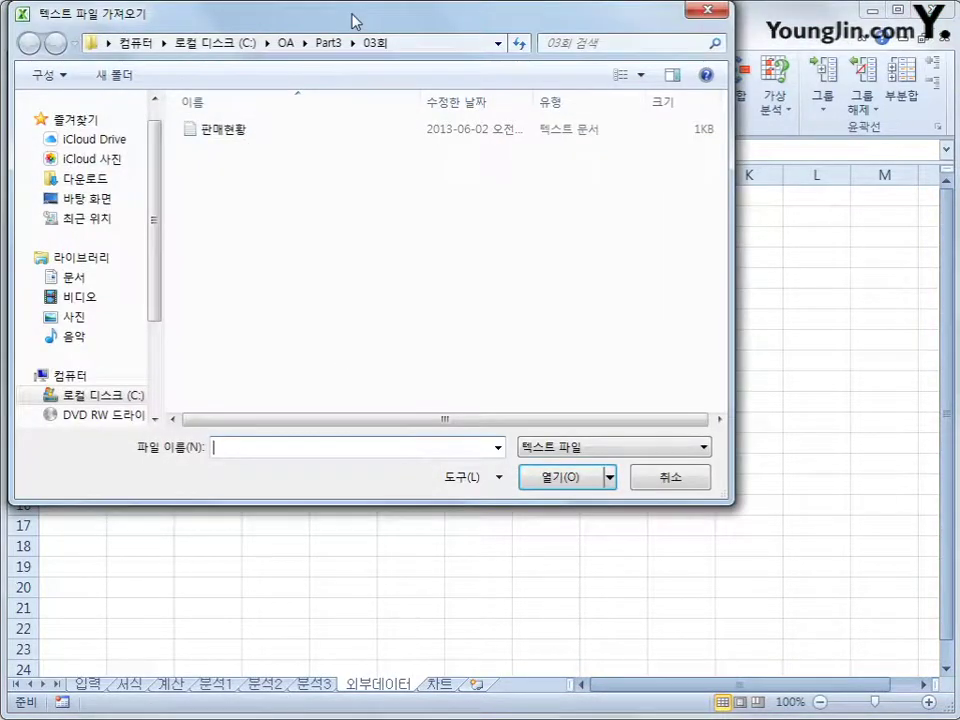
left_click_drag(354, 19, 540, 155)
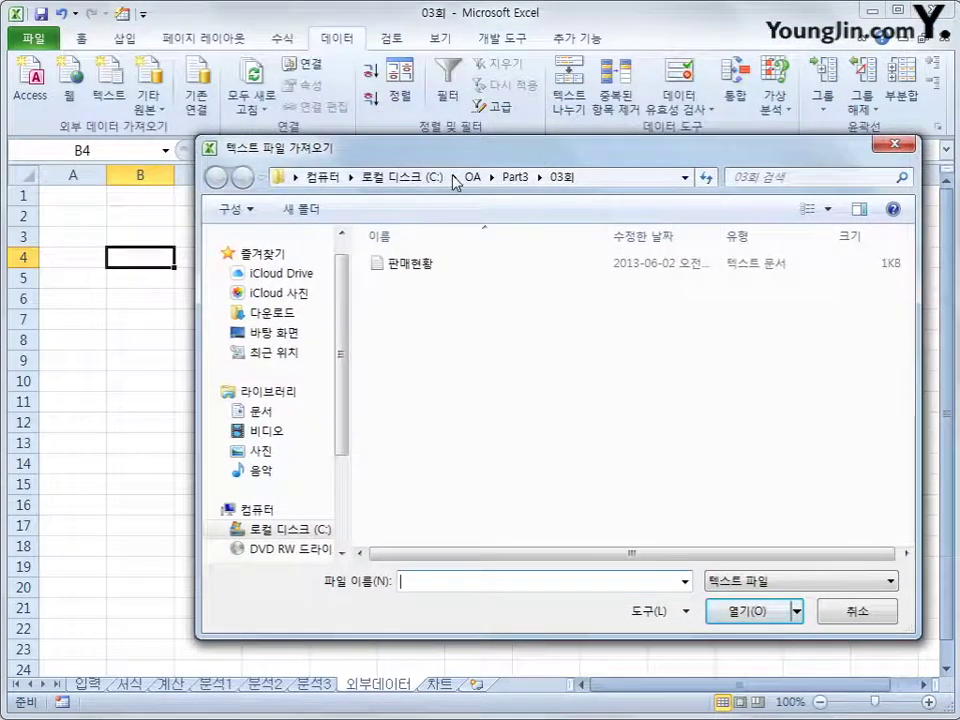
left_click(427, 268)
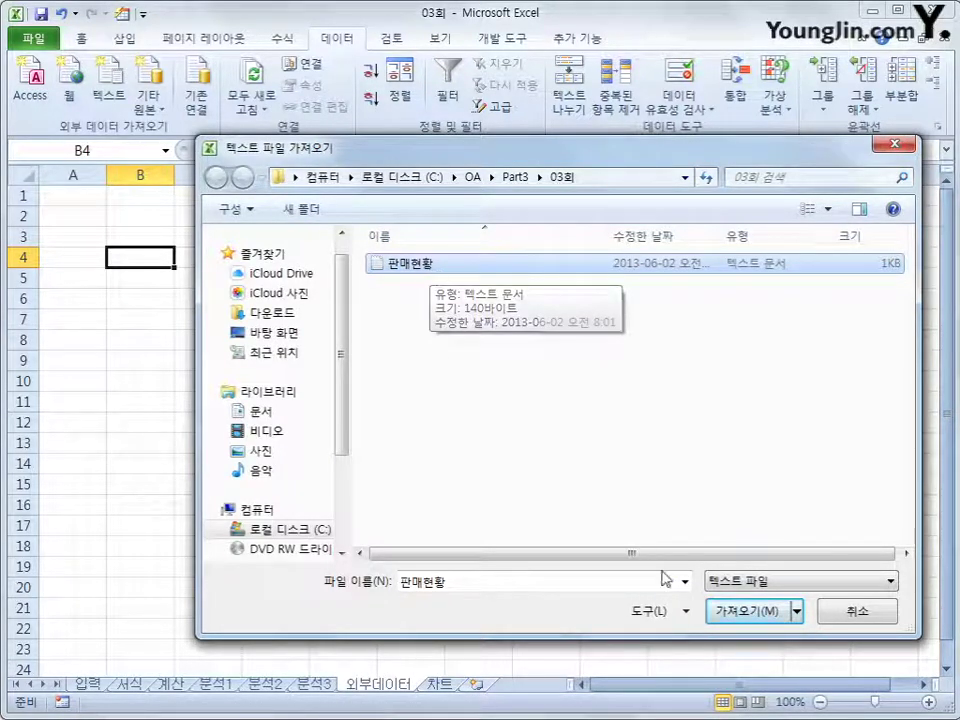
left_click(748, 615)
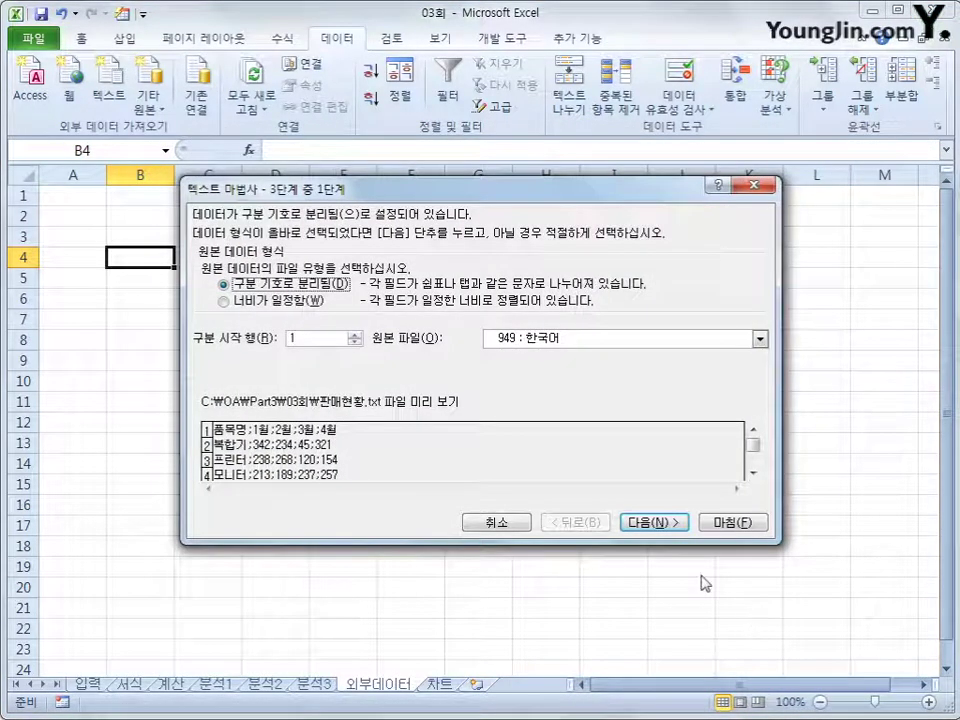
- Split the imported text by semicolon only, without the tab delimiter, and place it in the existing worksheet at B4
left_click(640, 523)
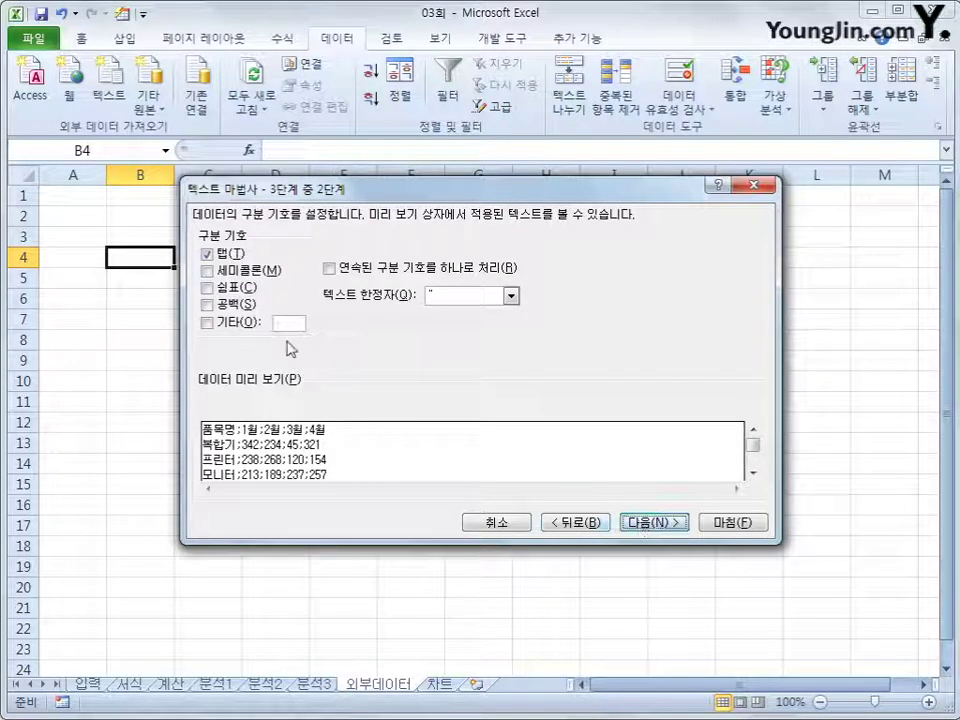
left_click(208, 254)
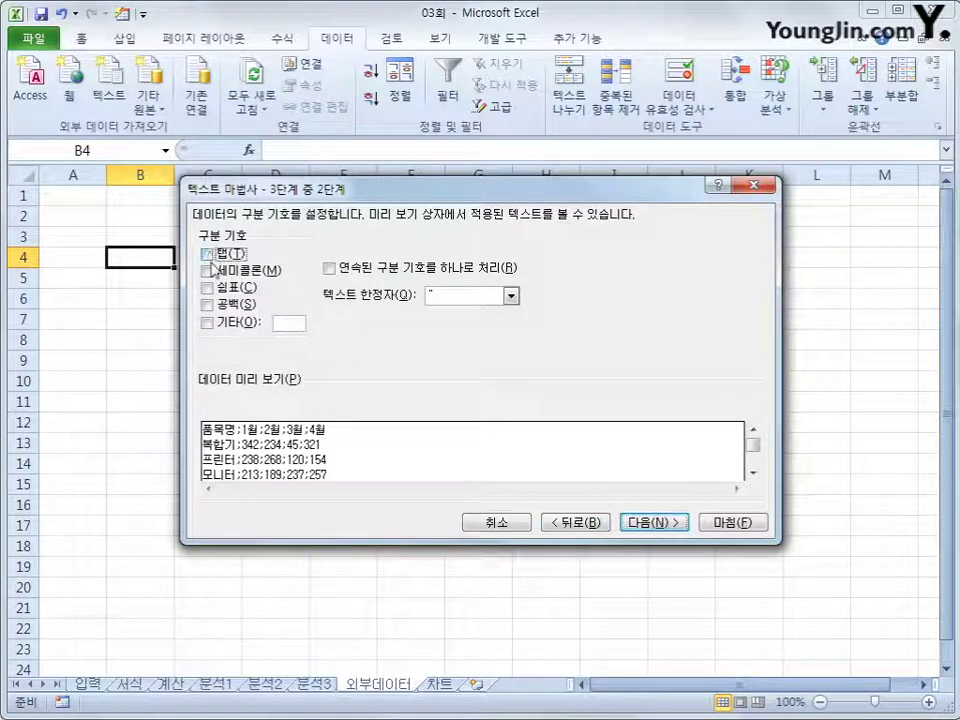
left_click(208, 271)
left_click(659, 523)
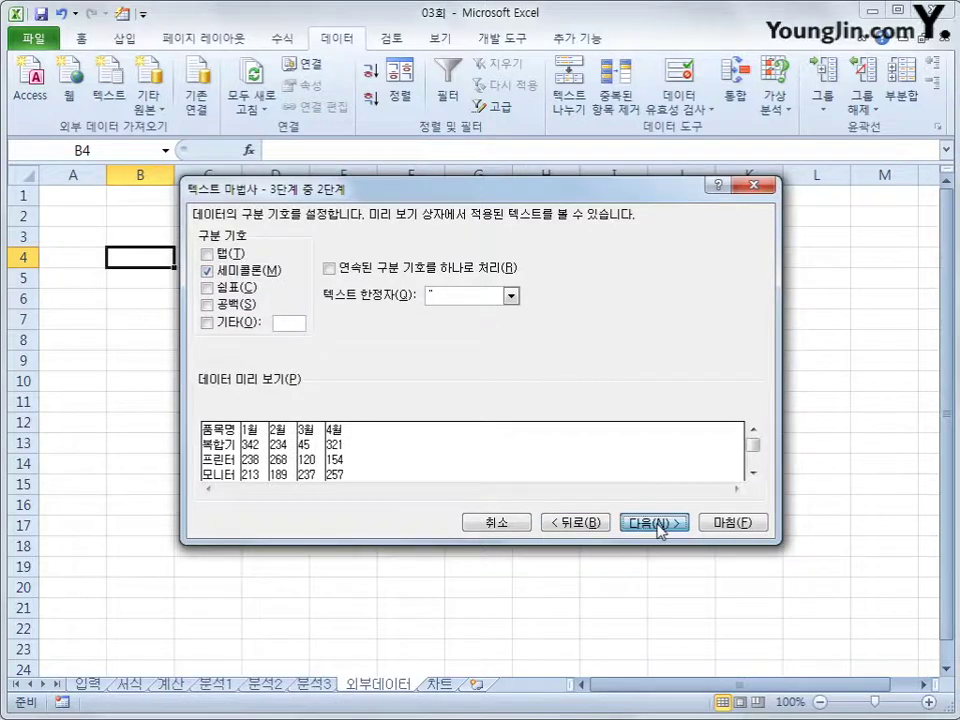
left_click(737, 522)
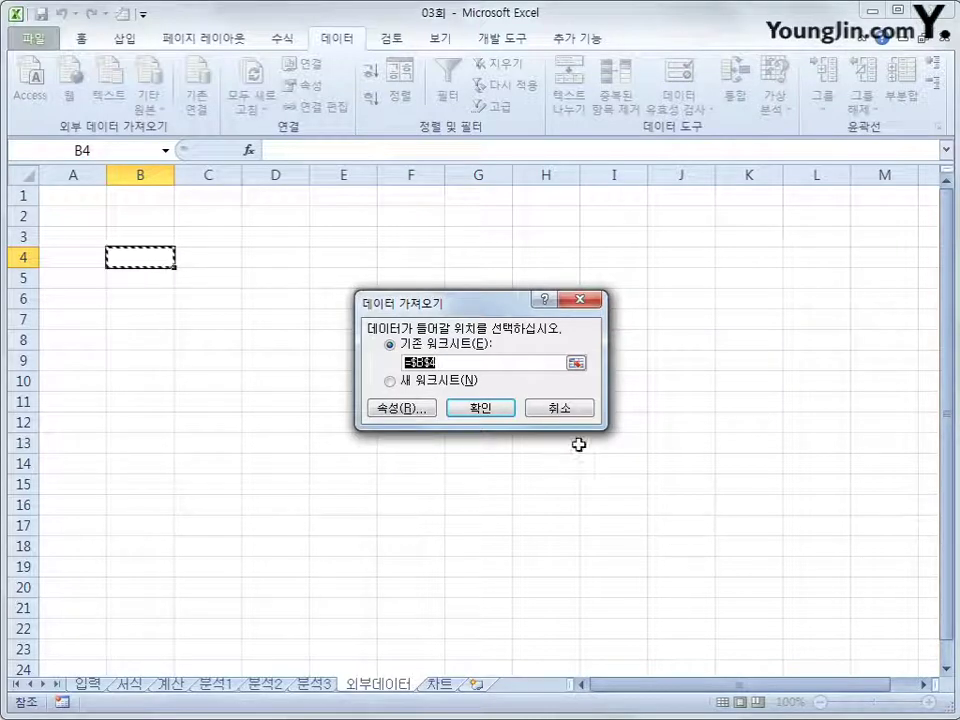
left_click(492, 412)
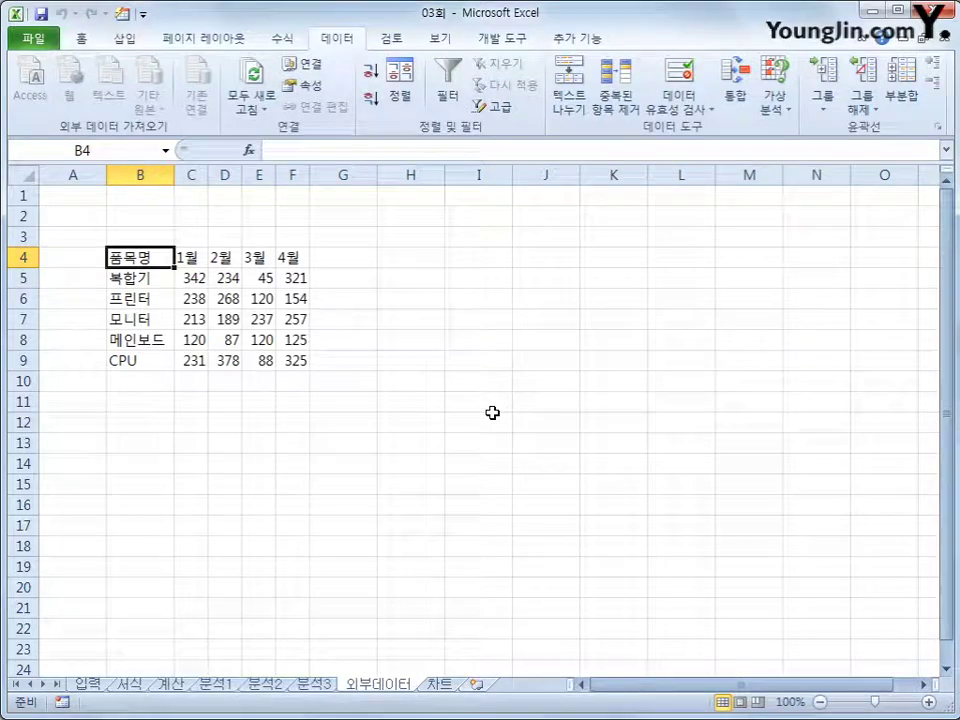
- On the 차트 sheet, insert a 2-D clustered column chart from the 이름, 평균 and 결섯횟수 columns (B4:B13, G4:H13)
key("ctrl+Page_Down")
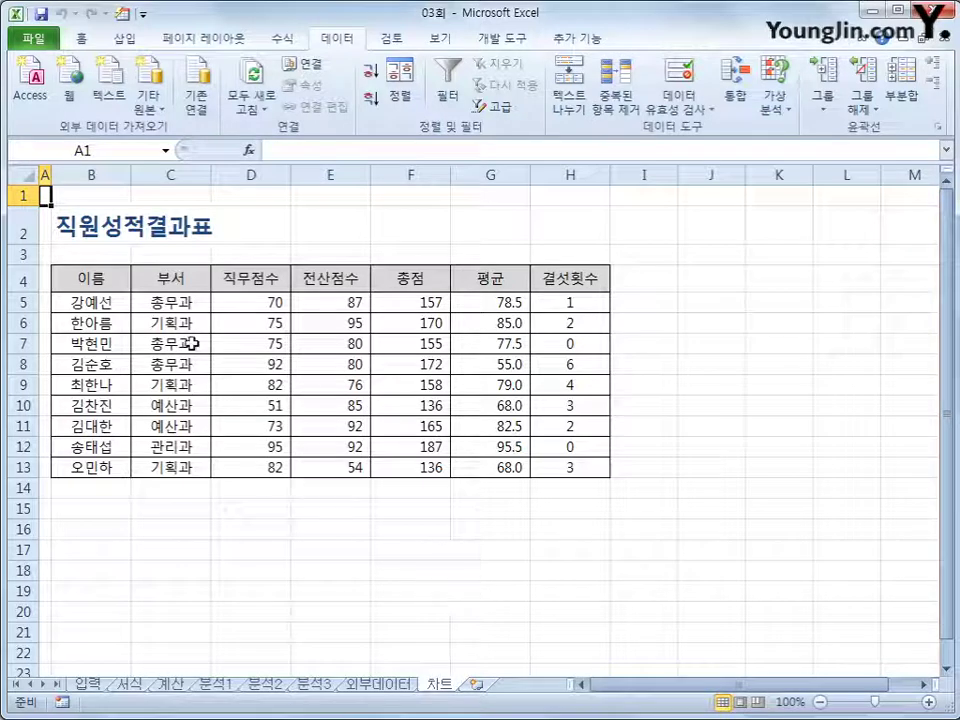
left_click(97, 280)
left_click_drag(97, 280, 102, 465)
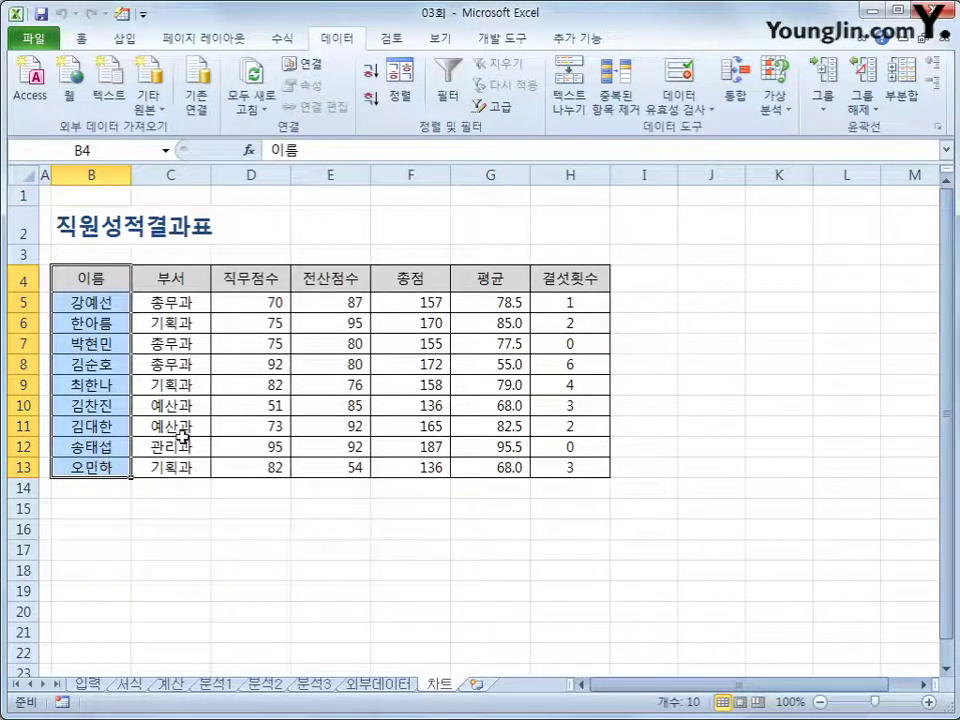
left_click_drag(467, 285, 477, 466)
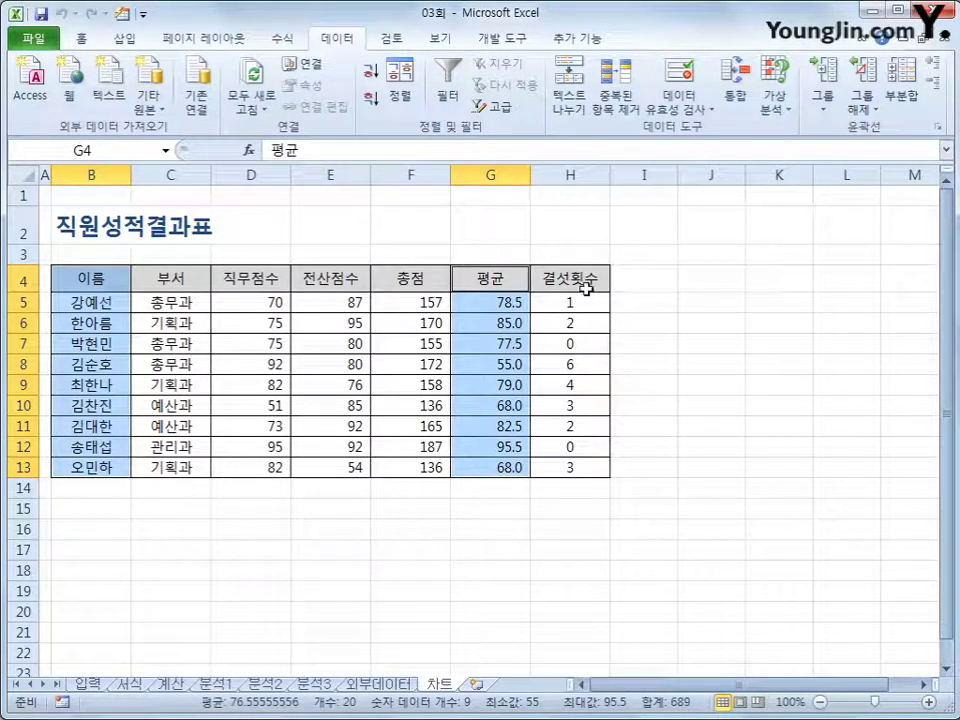
left_click_drag(588, 280, 576, 473)
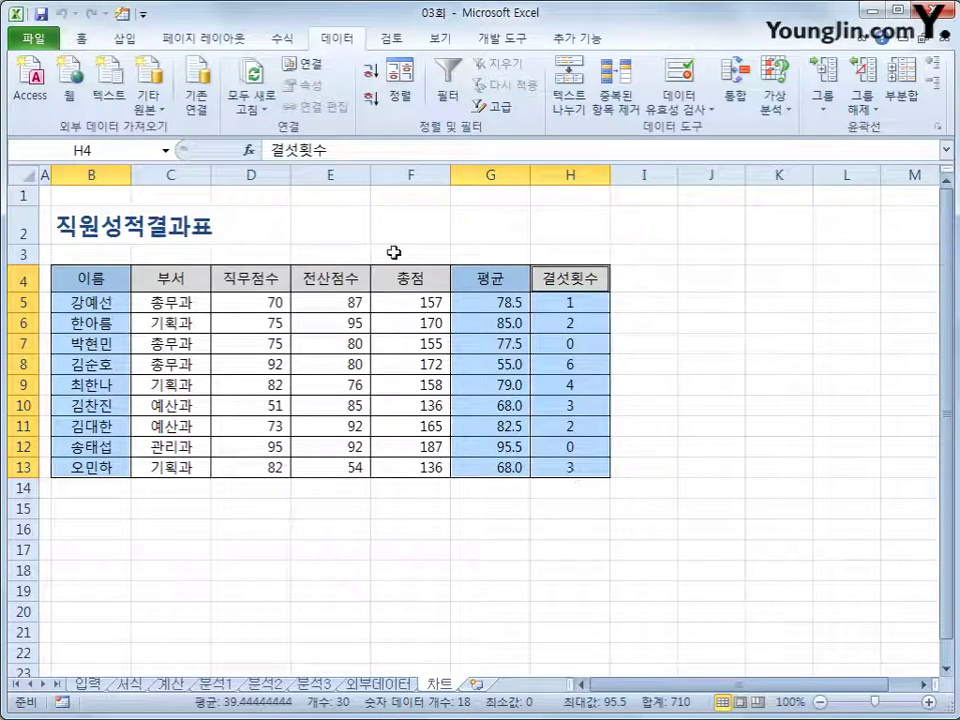
left_click(124, 39)
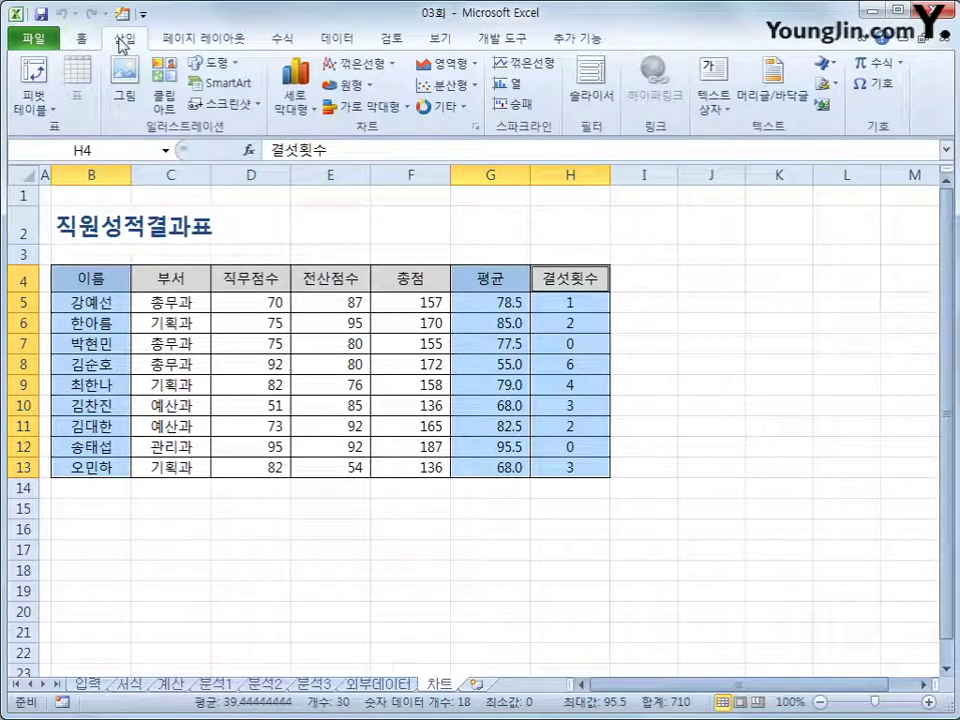
left_click(294, 85)
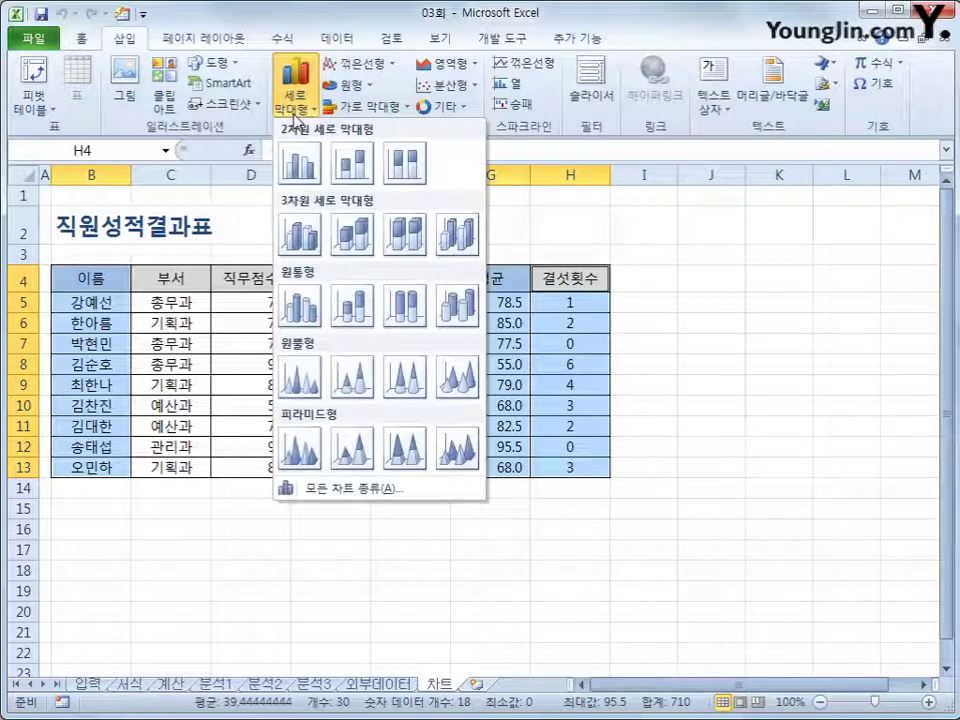
left_click(299, 165)
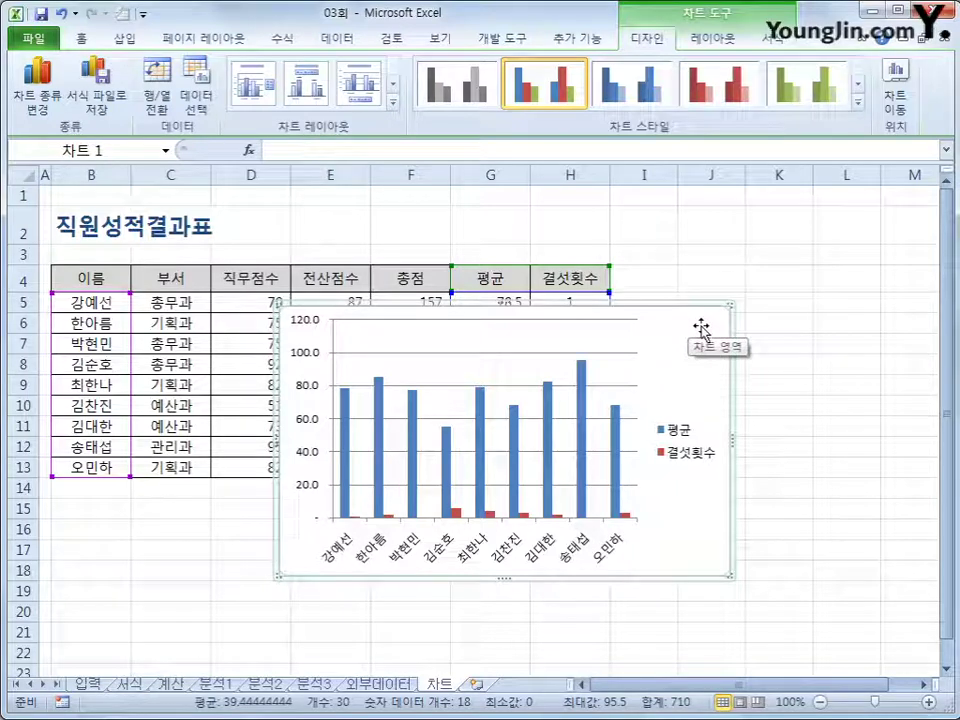
- Move the chart below the table and resize it to fill the range B16:H30
left_click_drag(701, 327, 476, 544)
scroll(478, 546, "down", 4)
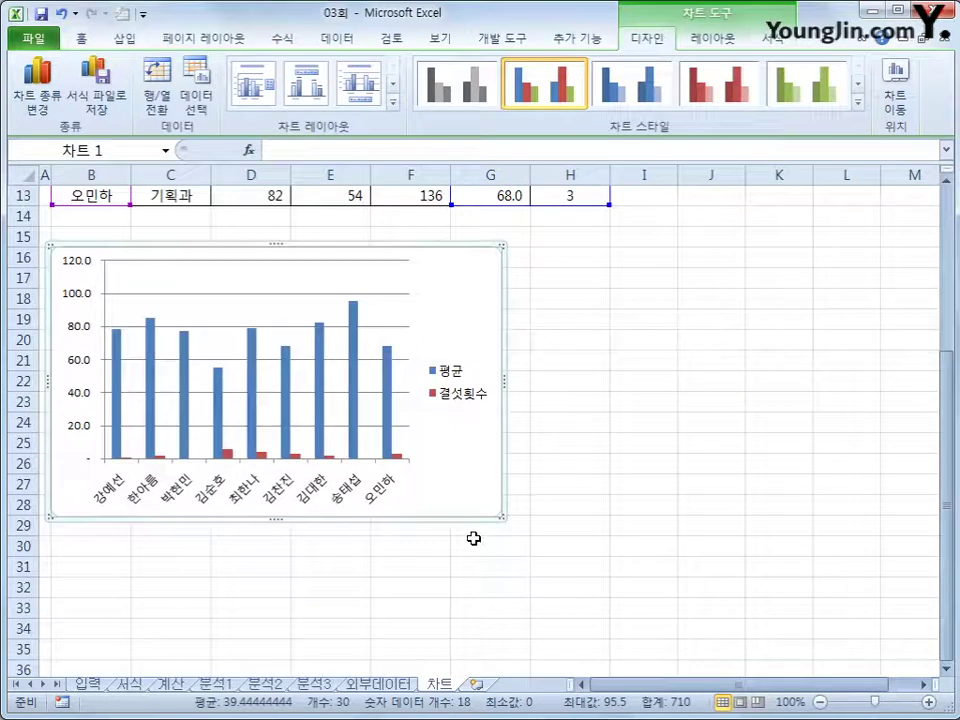
left_click_drag(501, 517, 585, 555)
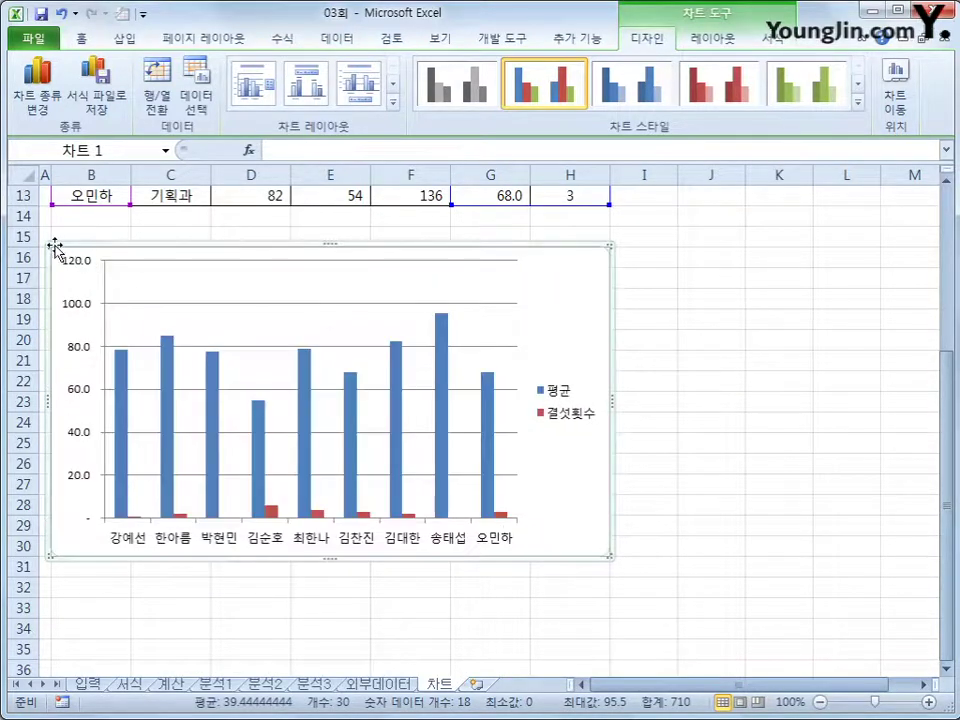
left_click_drag(51, 246, 59, 249)
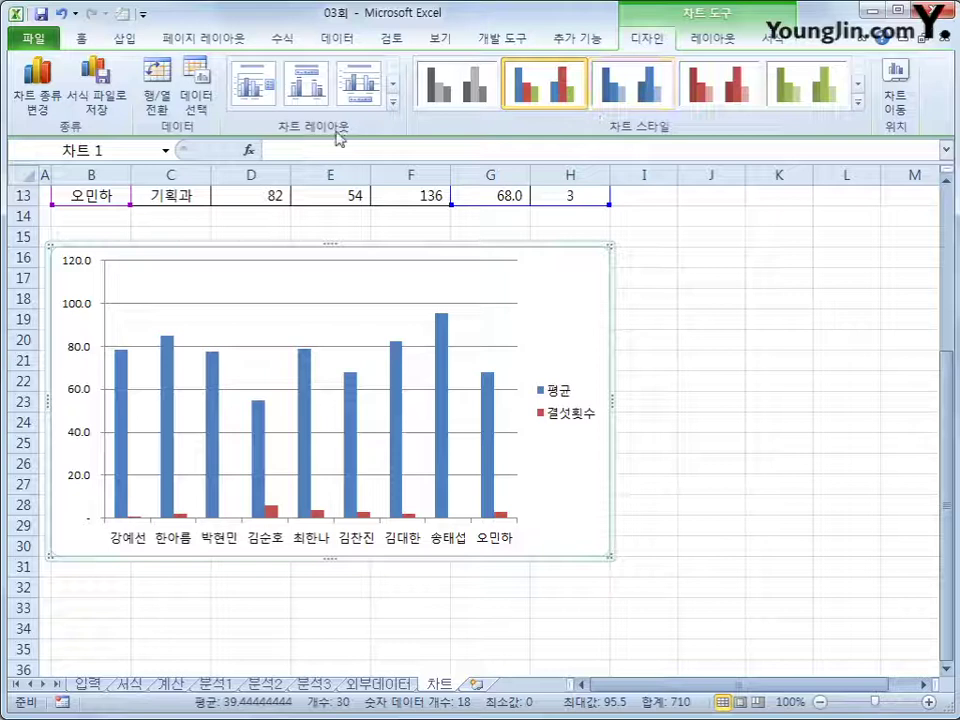
- Apply the first chart layout, which includes a title, and set the chart title to "성적 및 출석 그래프"
left_click(392, 101)
left_click(258, 102)
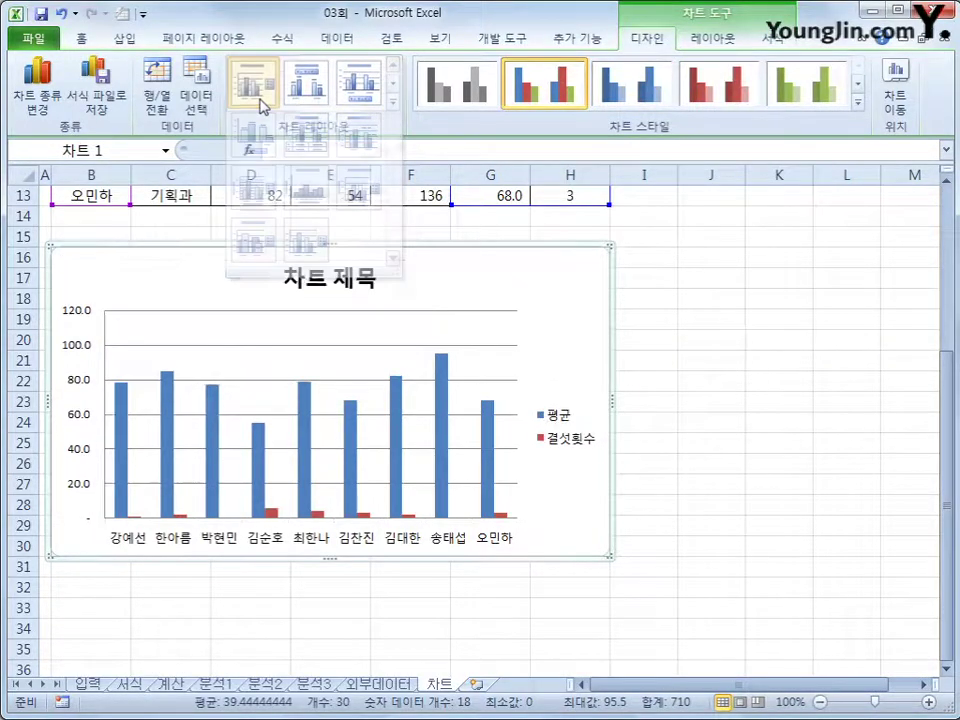
left_click(300, 278)
left_click_drag(283, 278, 376, 281)
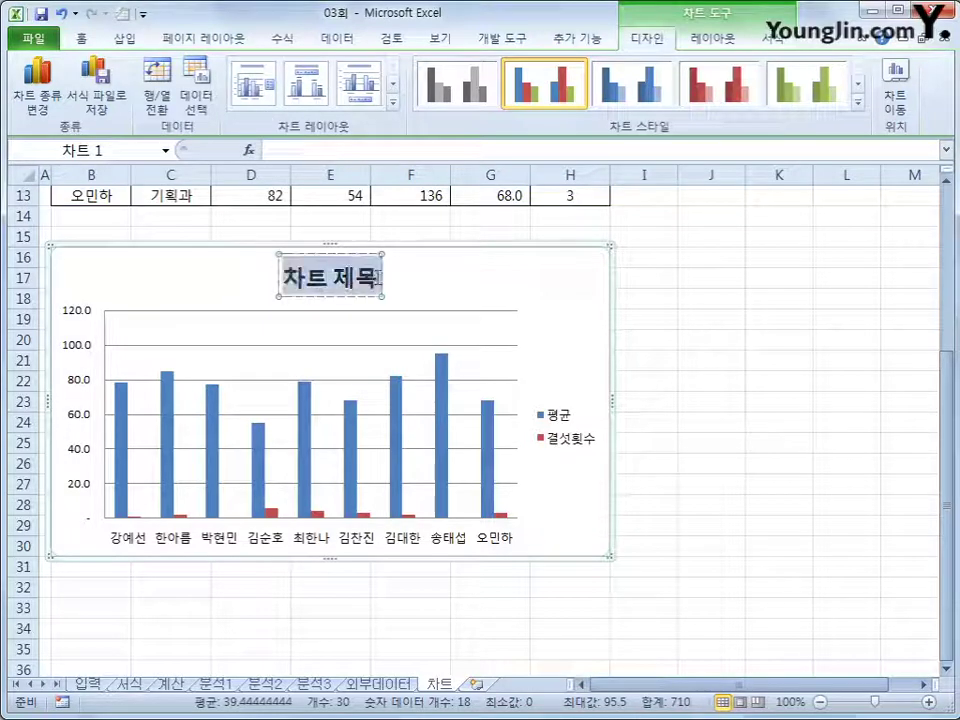
type("성ㅈ적 및 출")
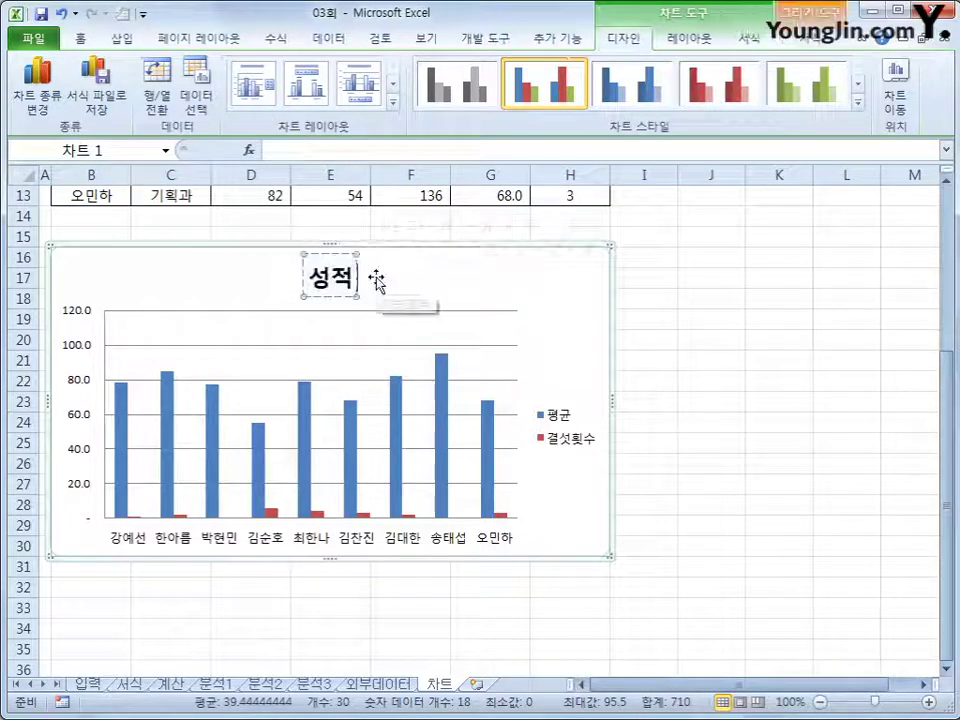
type("석 그래프")
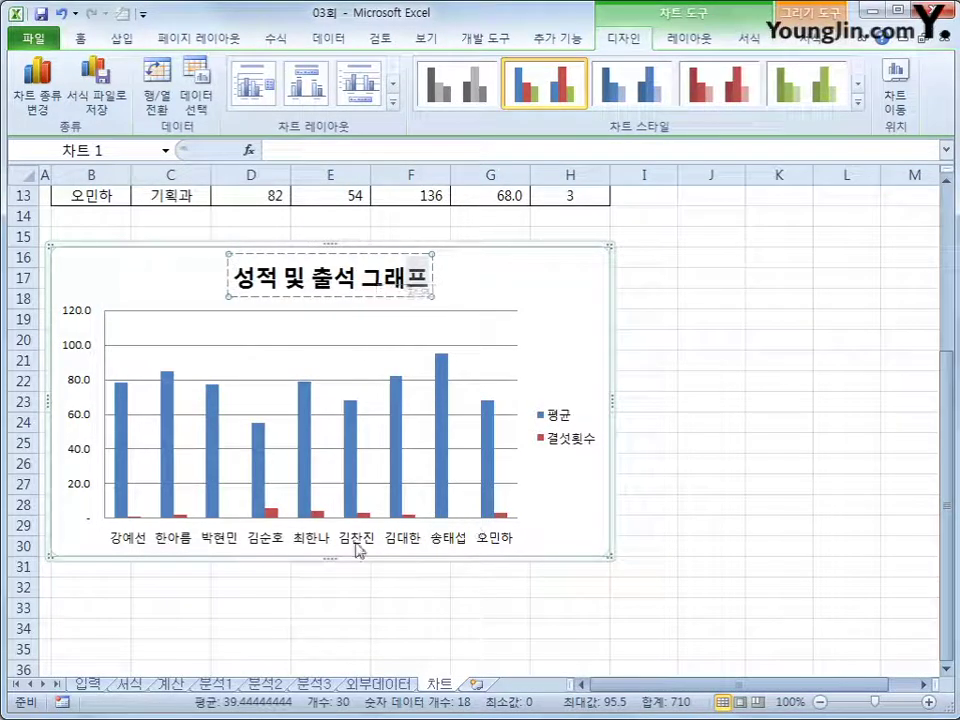
- Change the chart type of the 결섯횟수 series to a line with markers
left_click(272, 514)
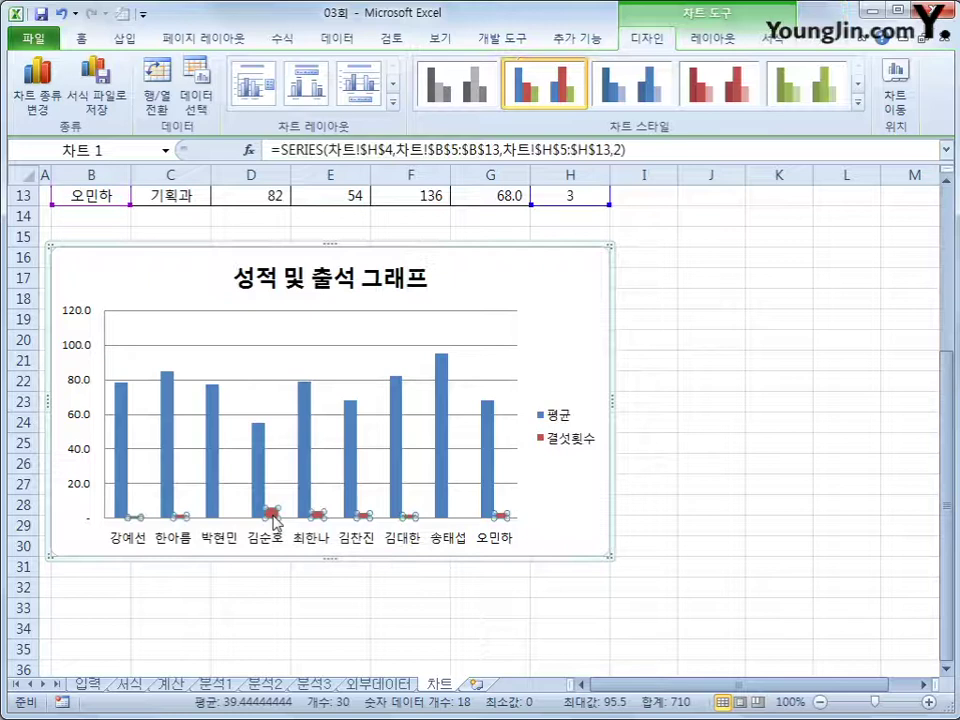
right_click(274, 516)
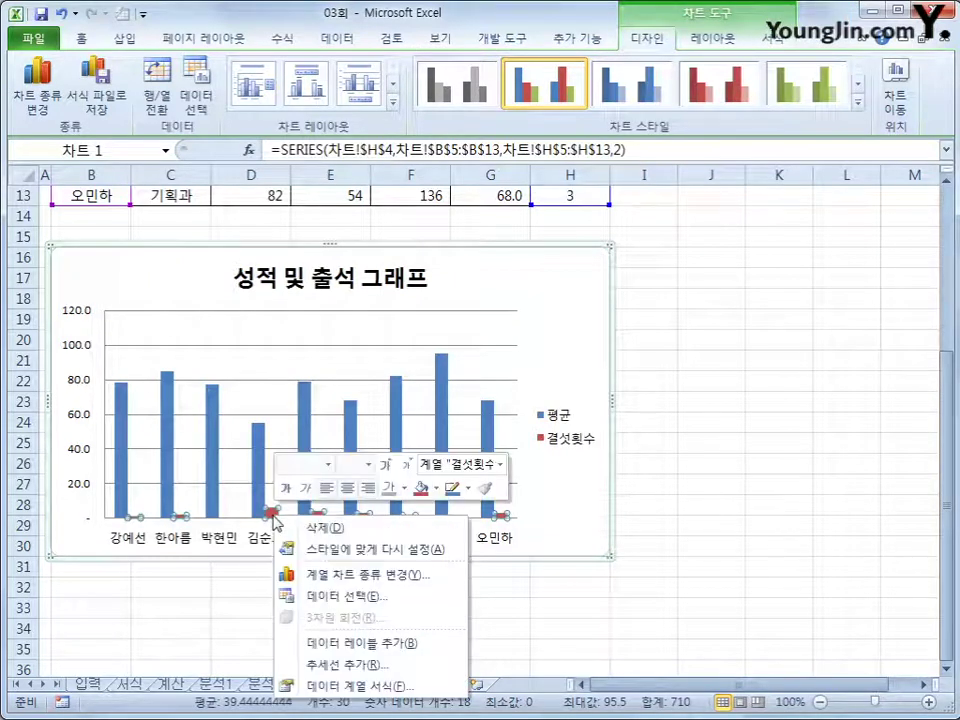
left_click(446, 587)
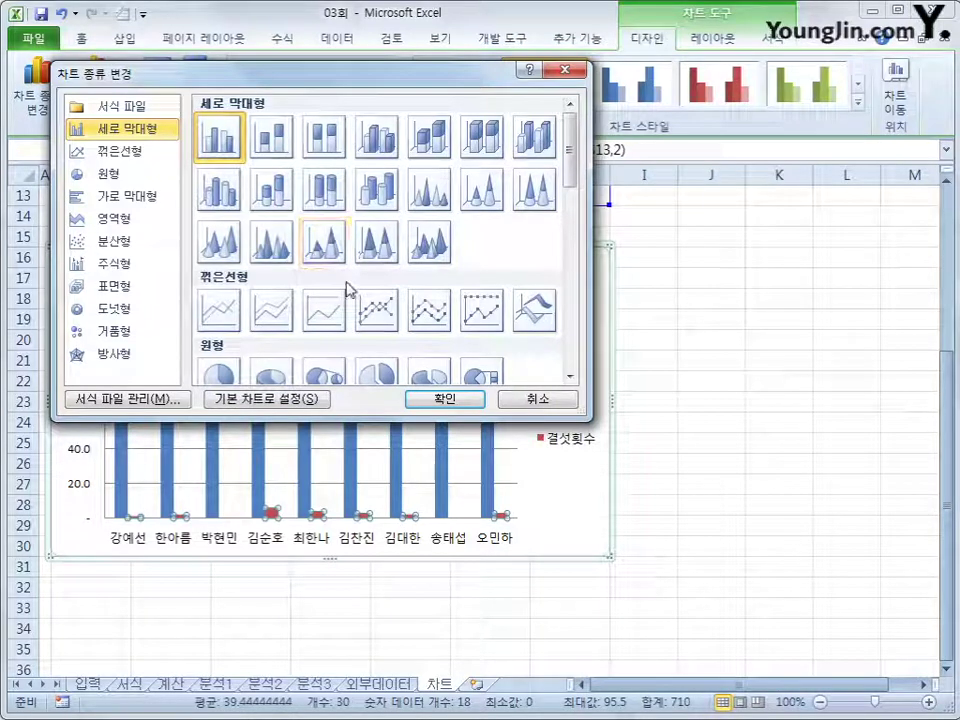
left_click(370, 316)
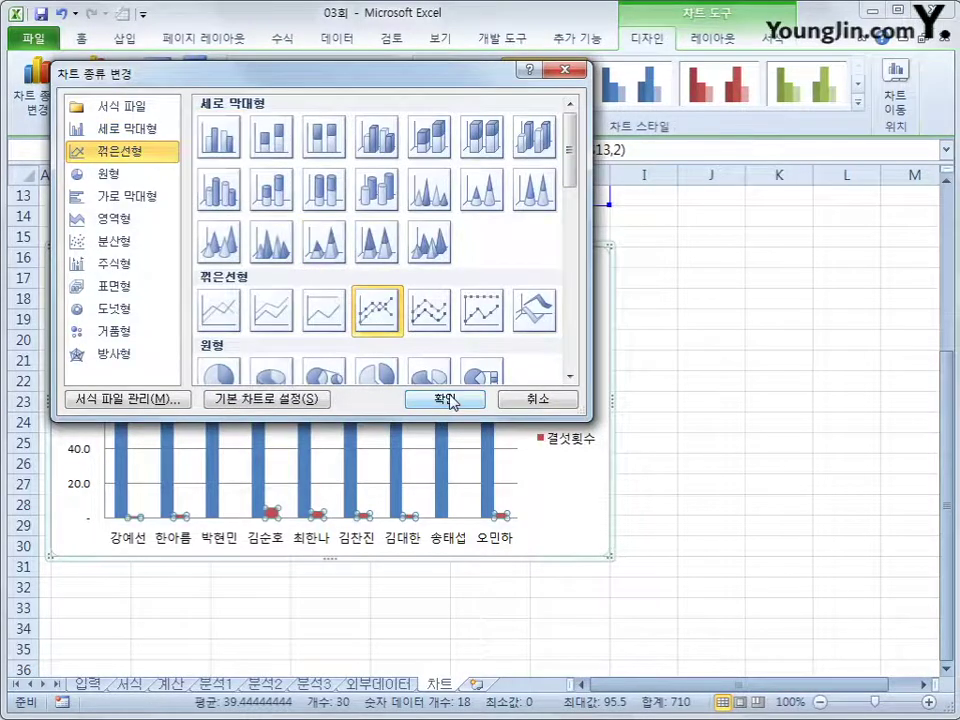
left_click(452, 398)
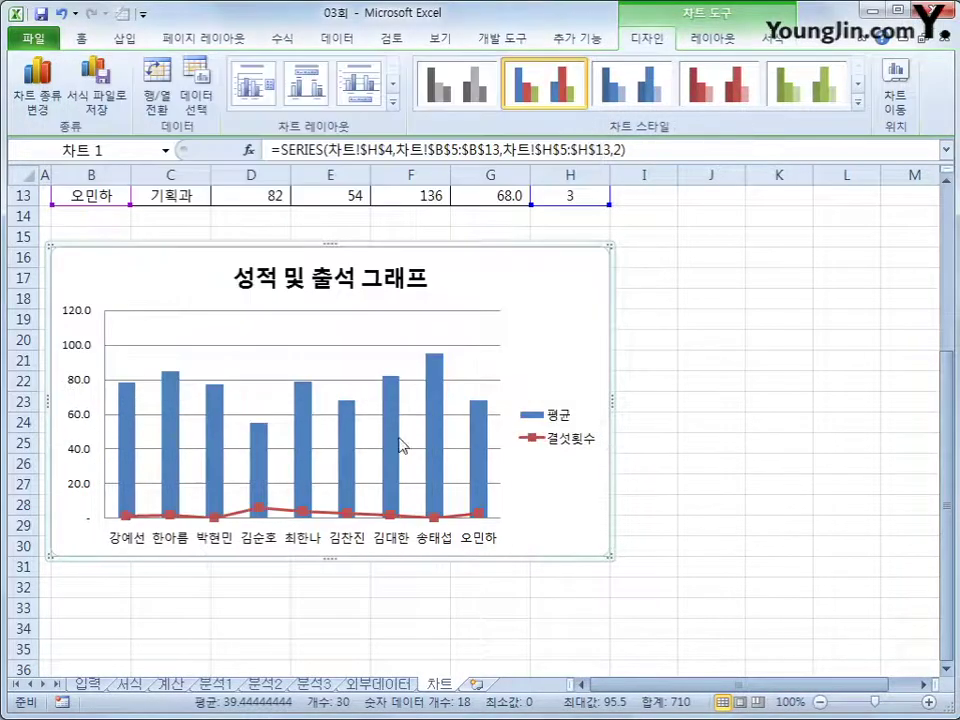
- Plot the 결섯횟수 line series on the secondary axis (보조 축)
right_click(304, 511)
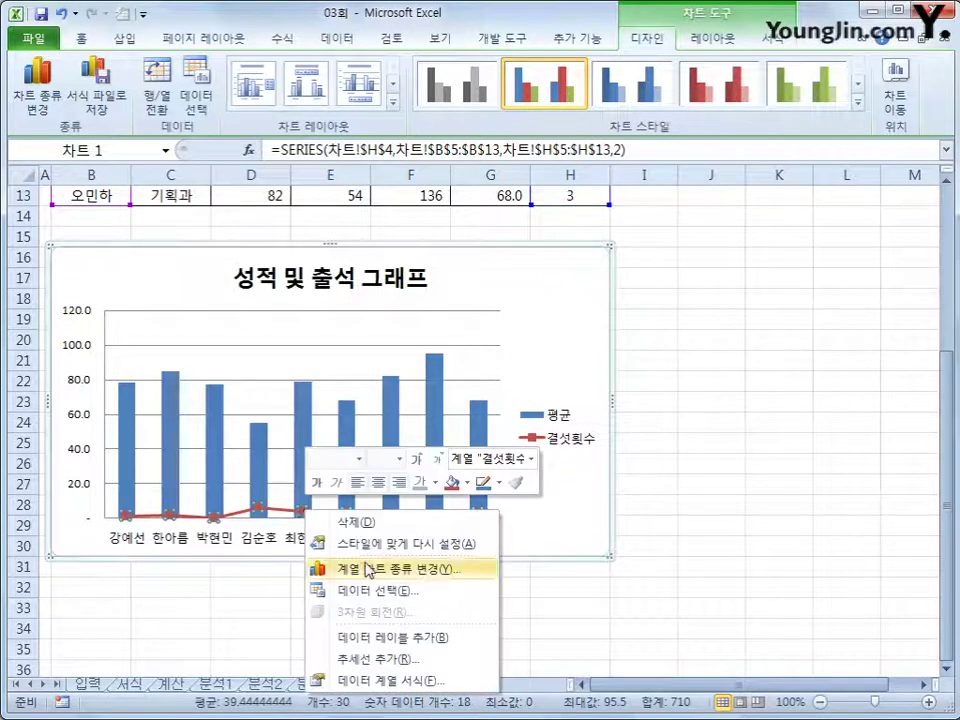
left_click(430, 679)
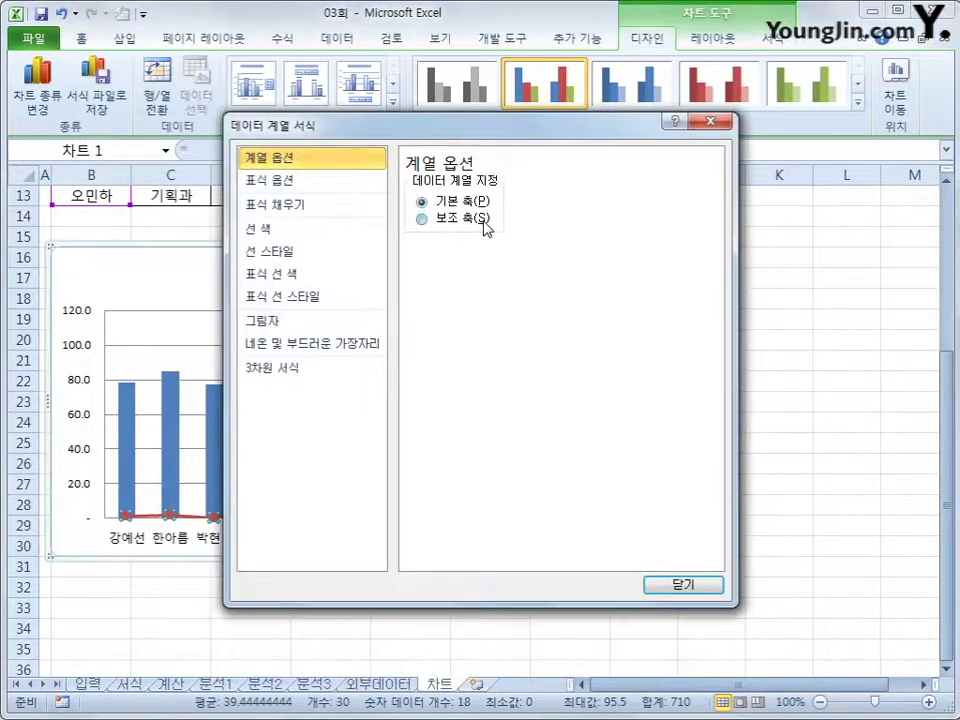
left_click(484, 222)
left_click(705, 587)
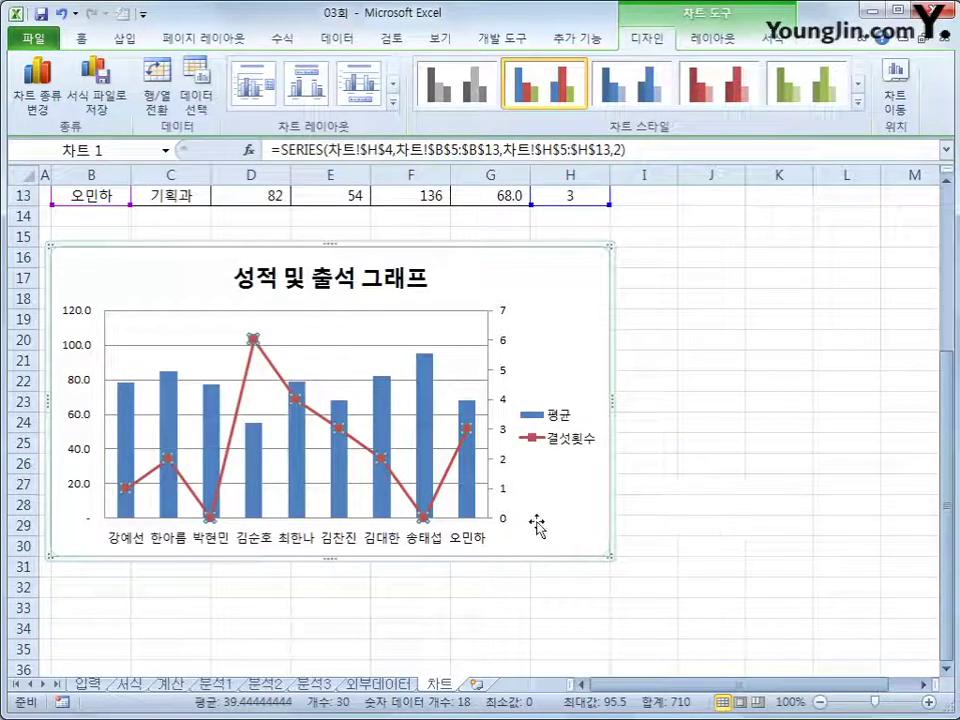
left_click(718, 38)
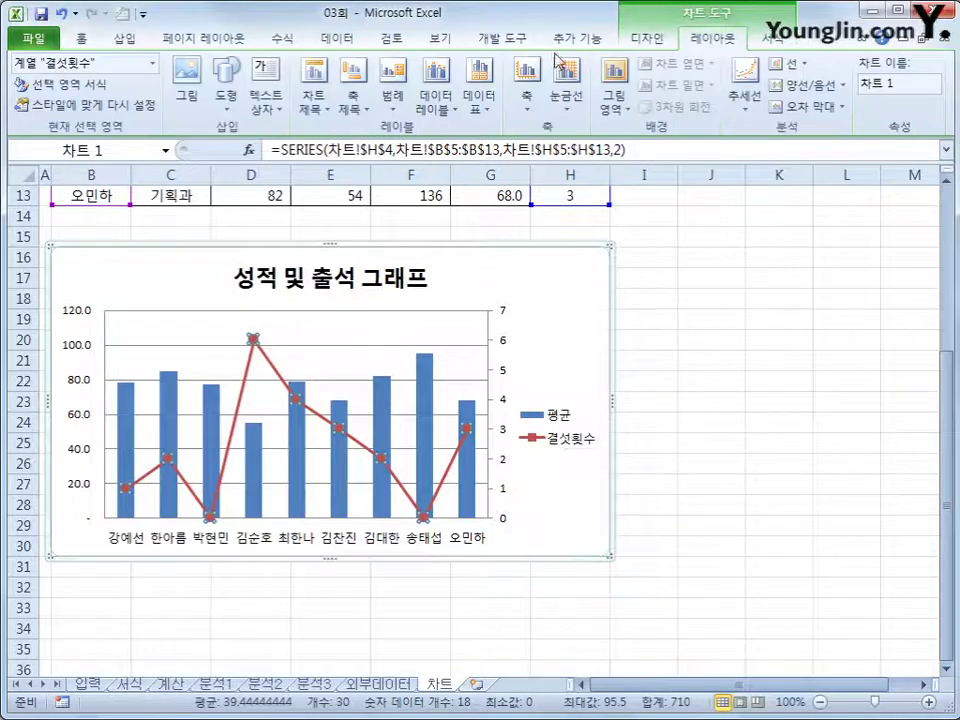
- Place the chart legend above the plot area (위쪽에 범례 표시) and set its font size to 11
left_click(393, 95)
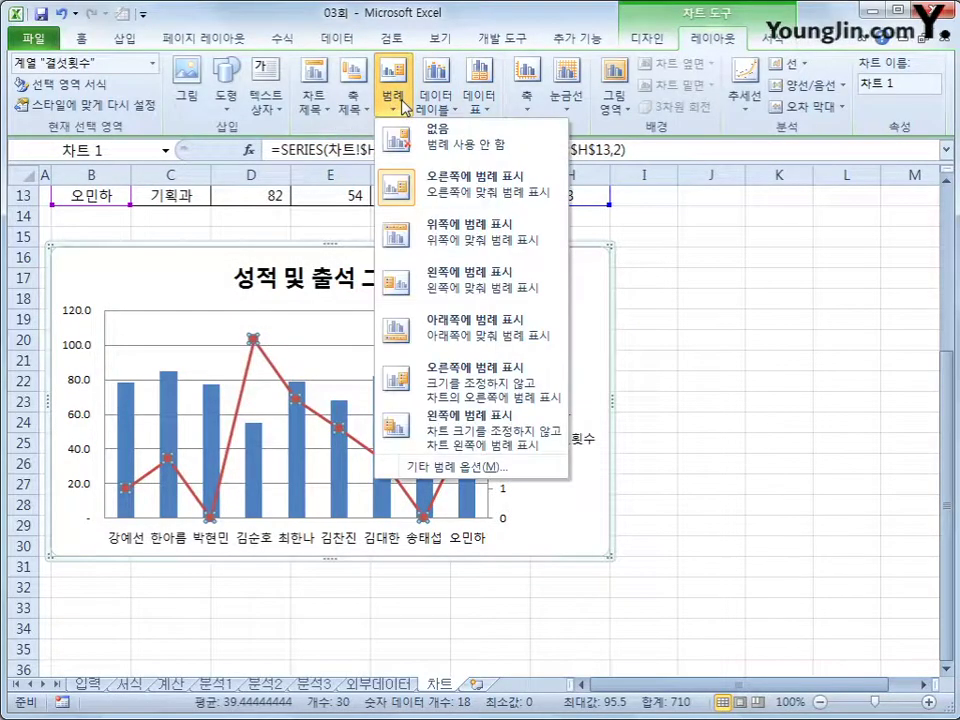
left_click(449, 252)
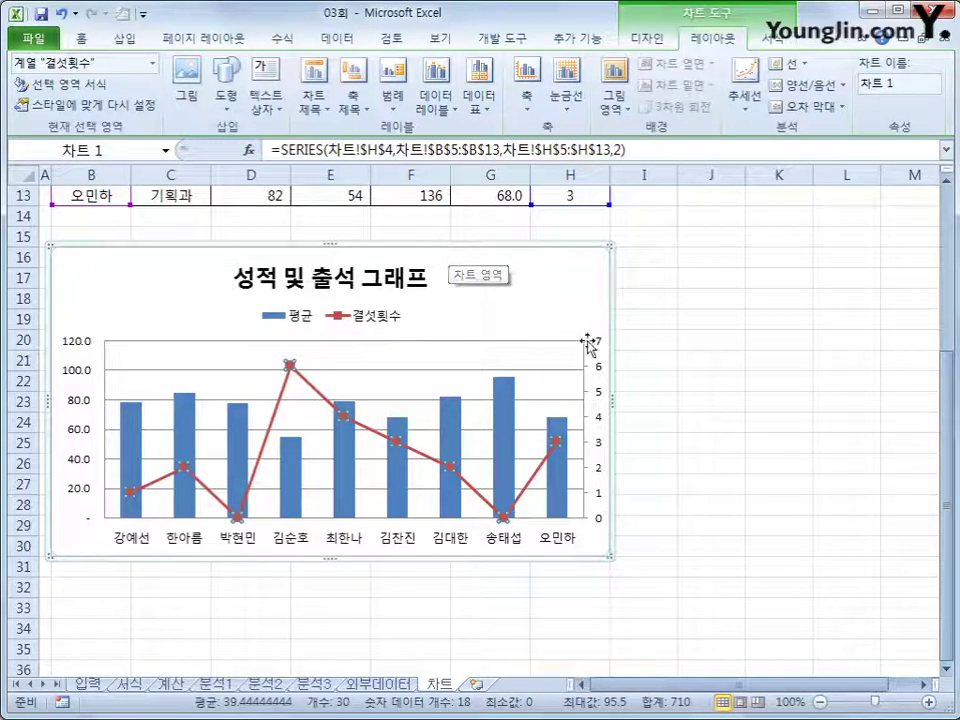
left_click(390, 328)
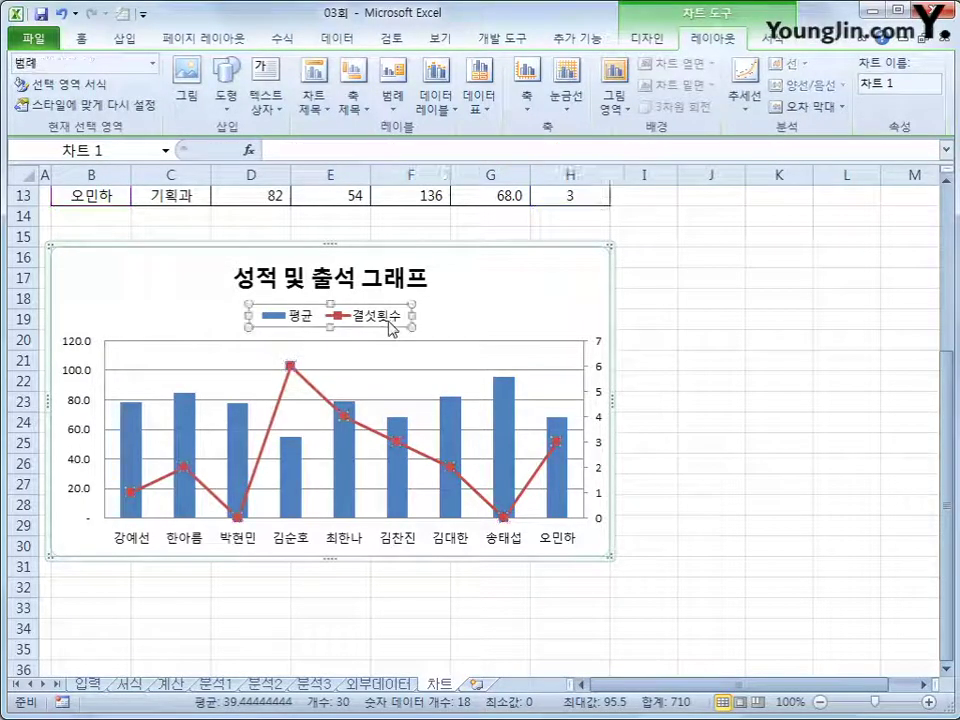
left_click(81, 38)
left_click(279, 71)
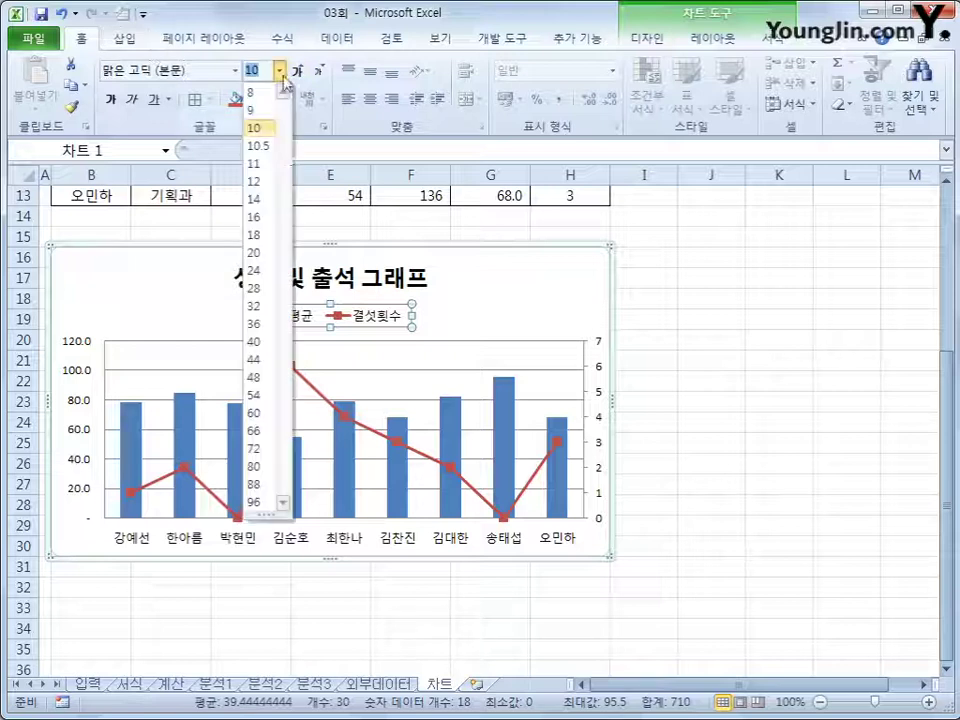
left_click(262, 162)
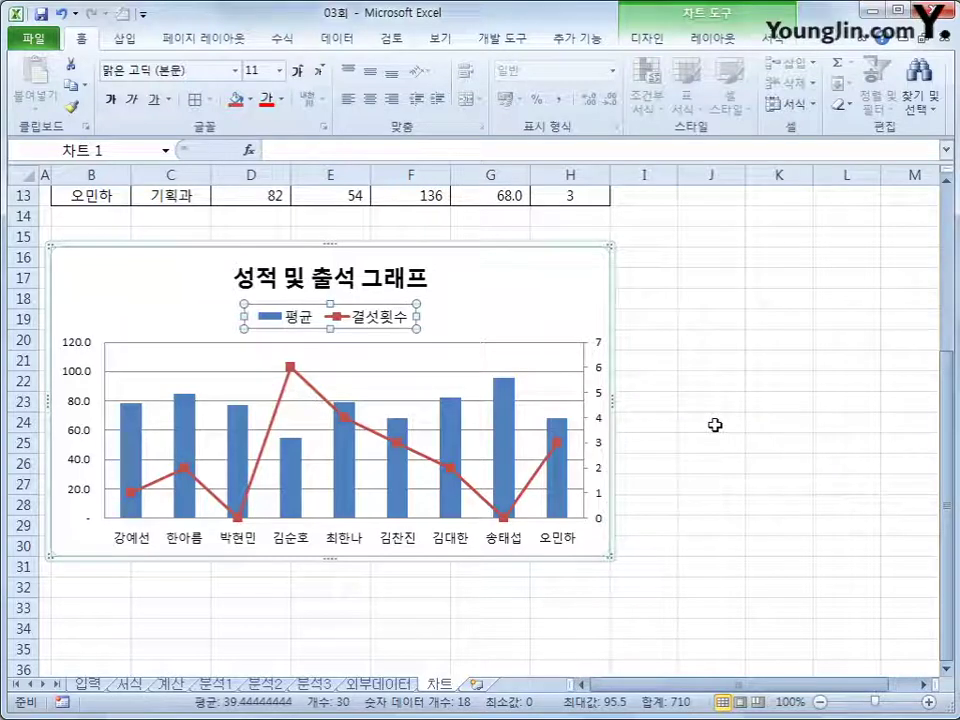
- Select only the tallest column of the 평균 series in the chart
left_click(182, 432)
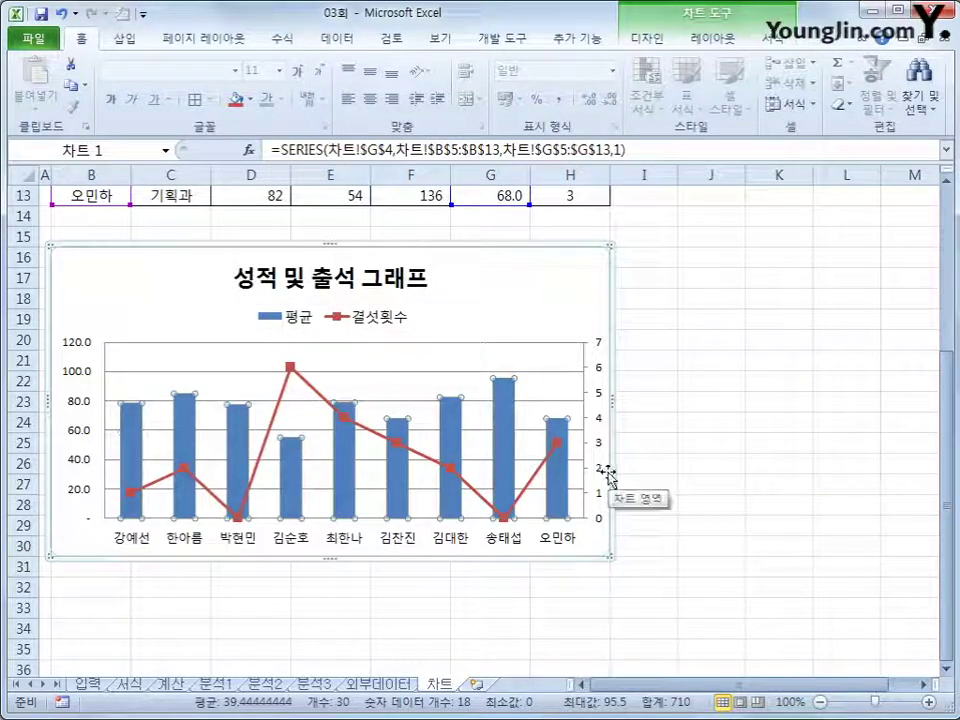
left_click(504, 443)
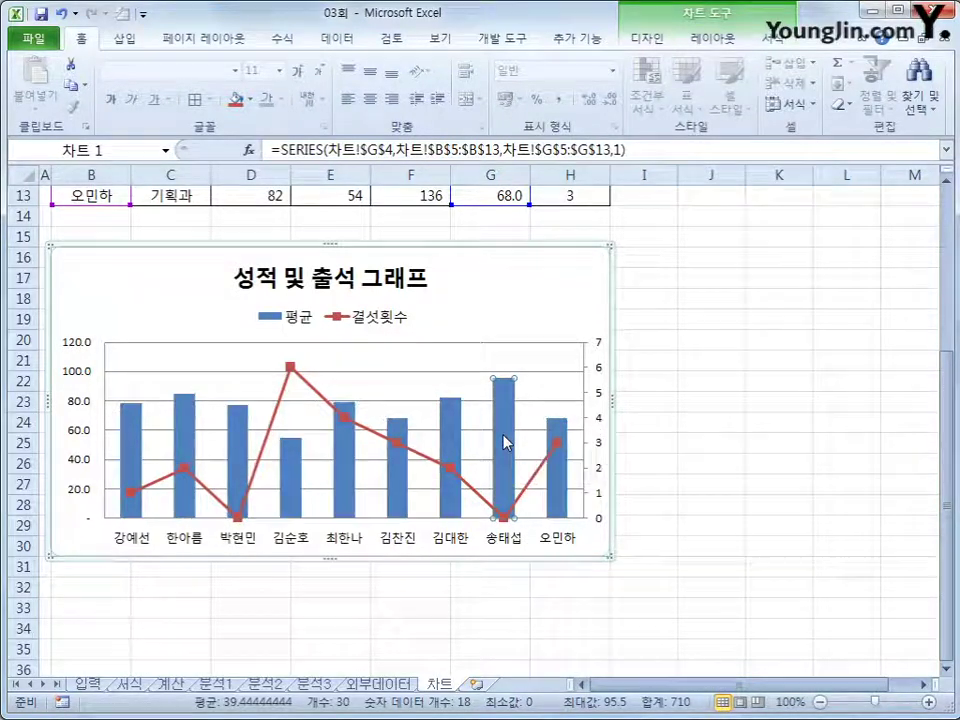